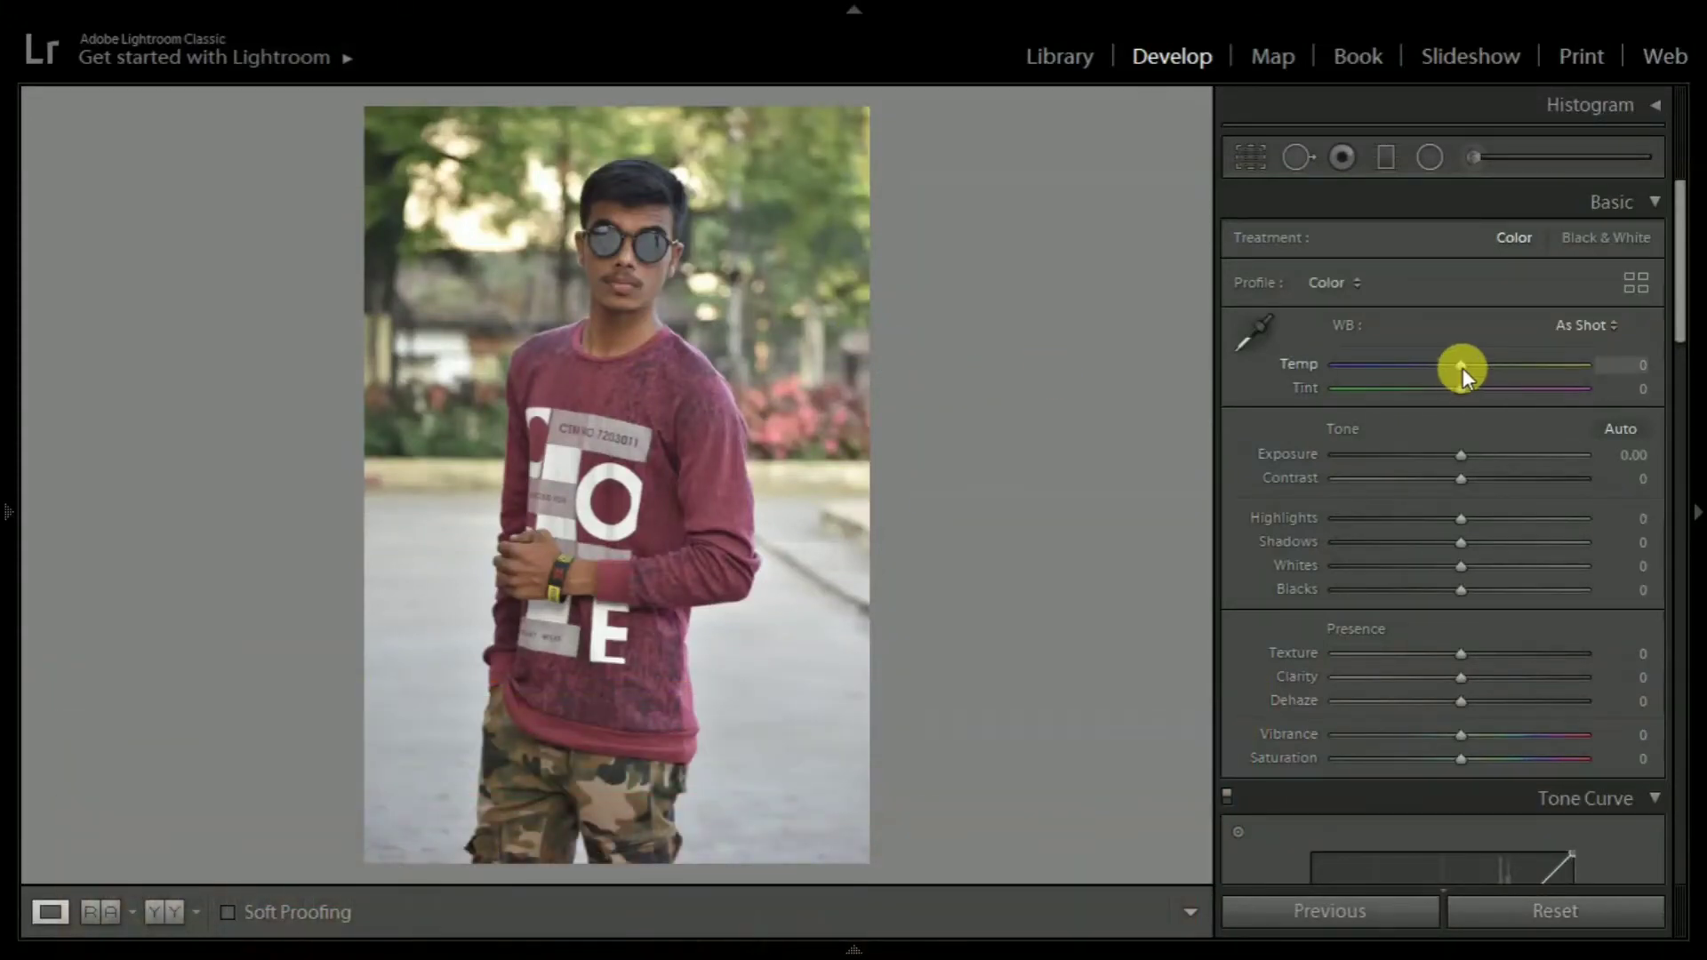
# Step: Warm the temperature slightly, raise exposure to +0.28, add contrast, set highlights −96 and shadows +31
pyautogui.moveTo(1461, 366)
pyautogui.mouseDown()
pyautogui.moveTo(1479, 375)
pyautogui.moveTo(1465, 375)
pyautogui.mouseUp()
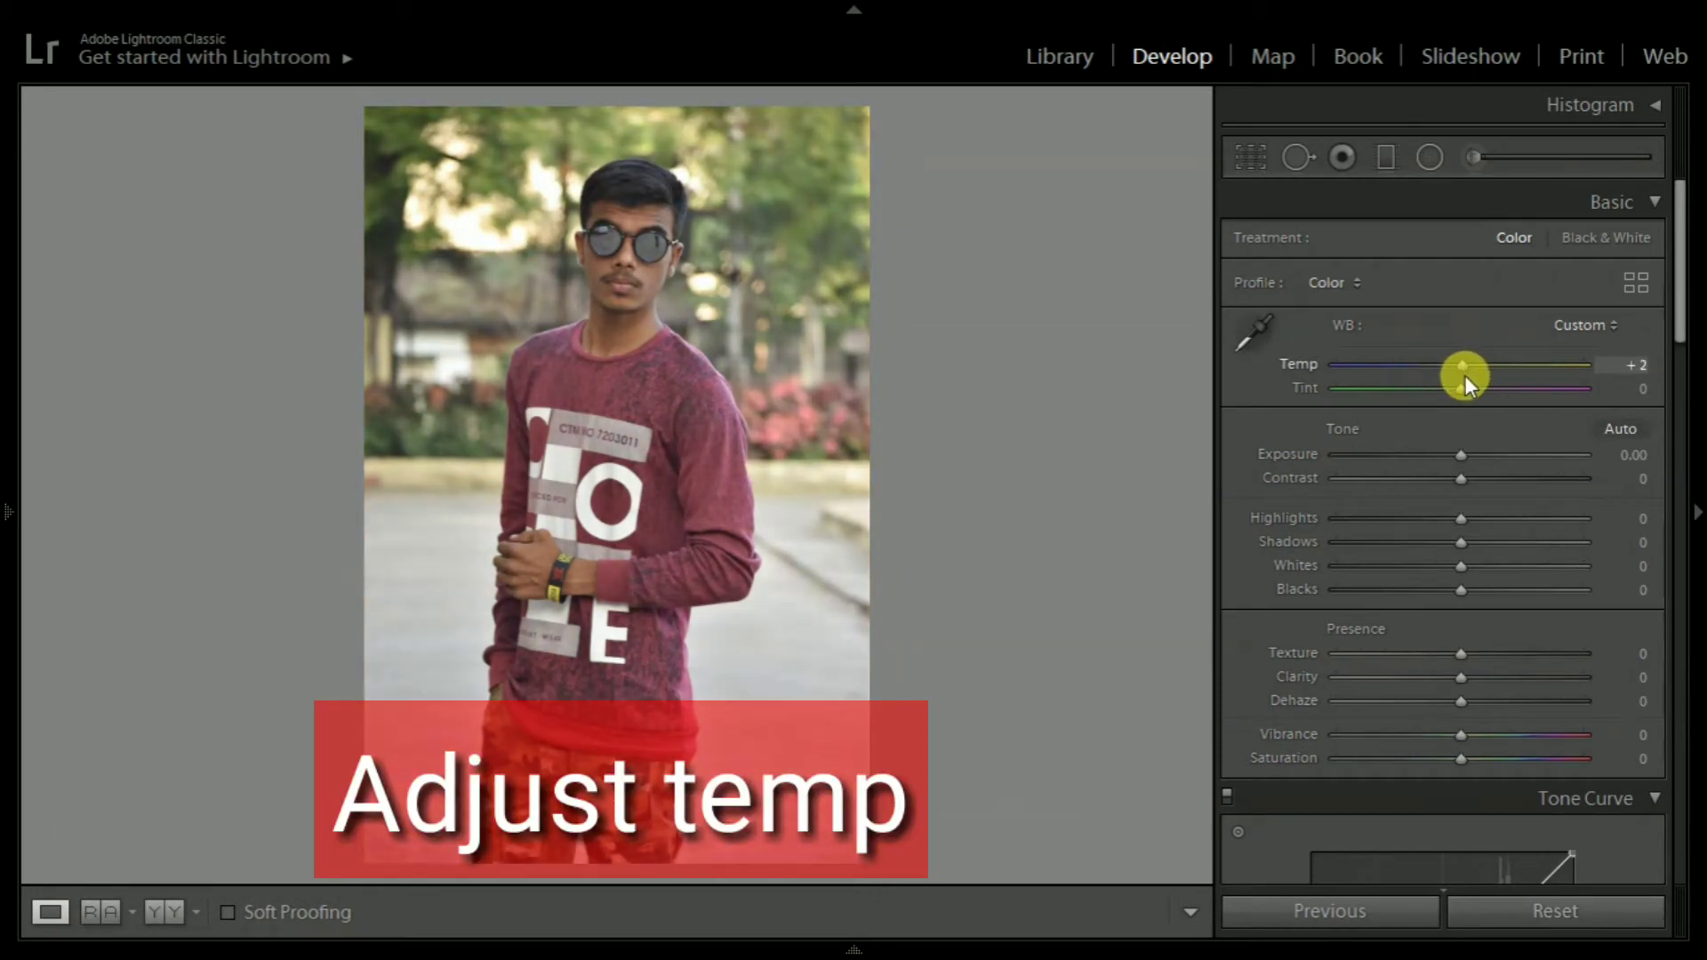
pyautogui.moveTo(1463, 455); pyautogui.dragTo(1464, 452)
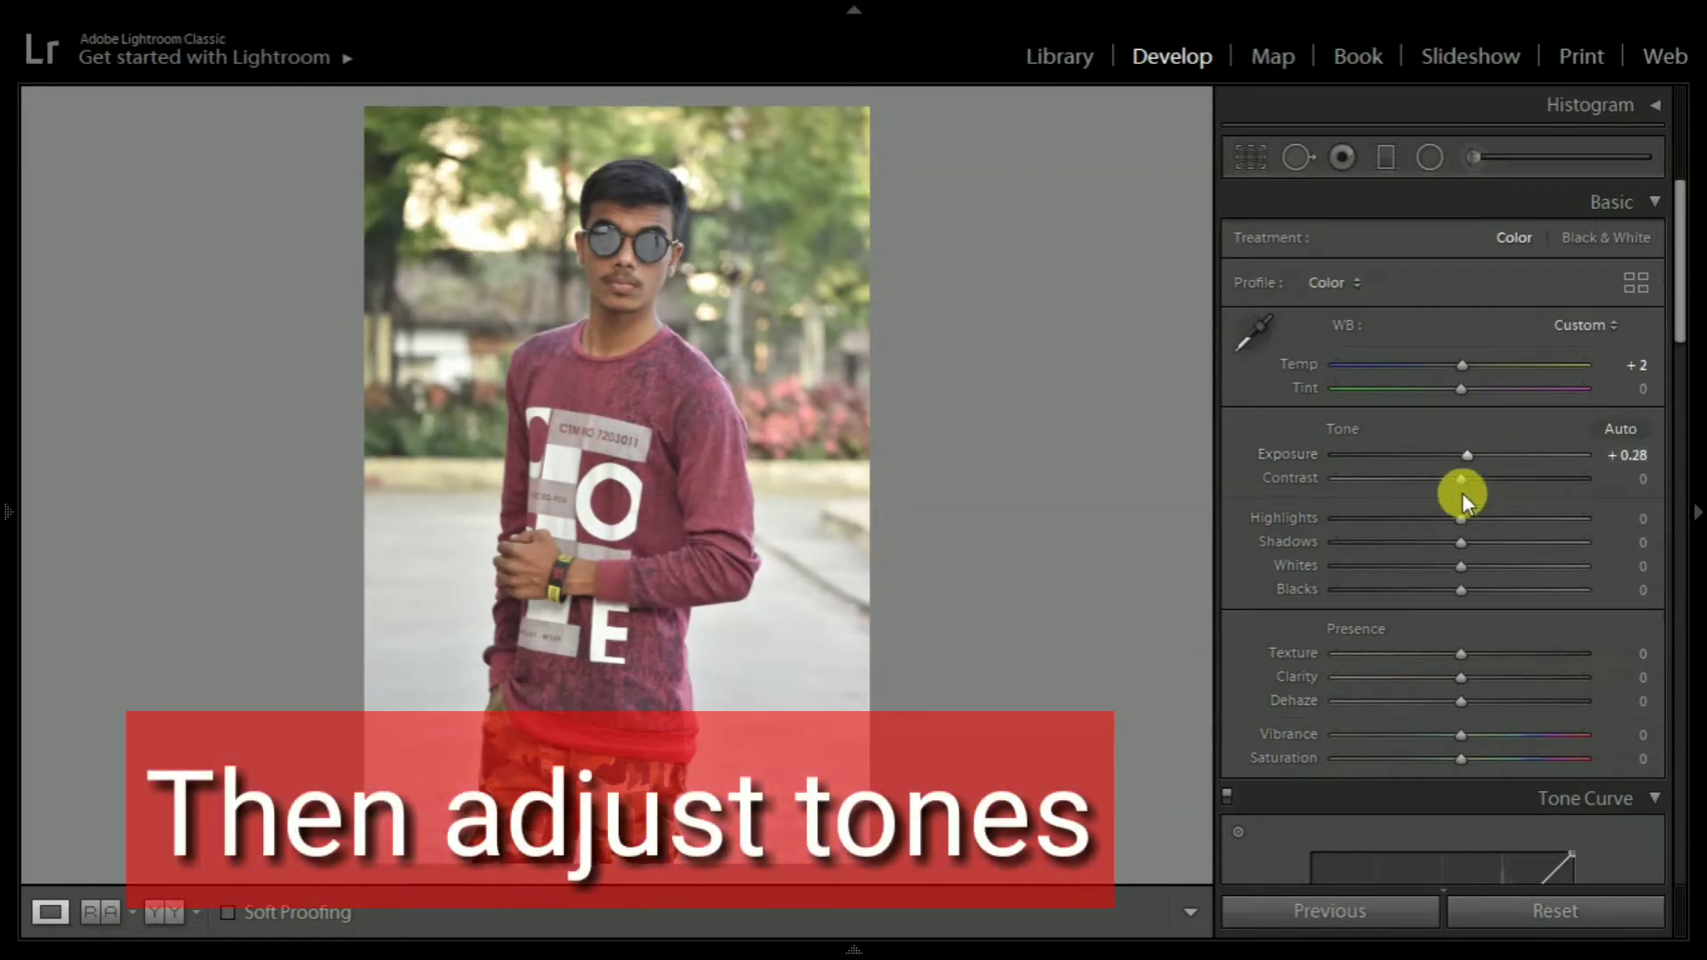
pyautogui.moveTo(1458, 483)
pyautogui.mouseDown()
pyautogui.moveTo(1476, 482)
pyautogui.moveTo(1346, 531)
pyautogui.mouseUp()
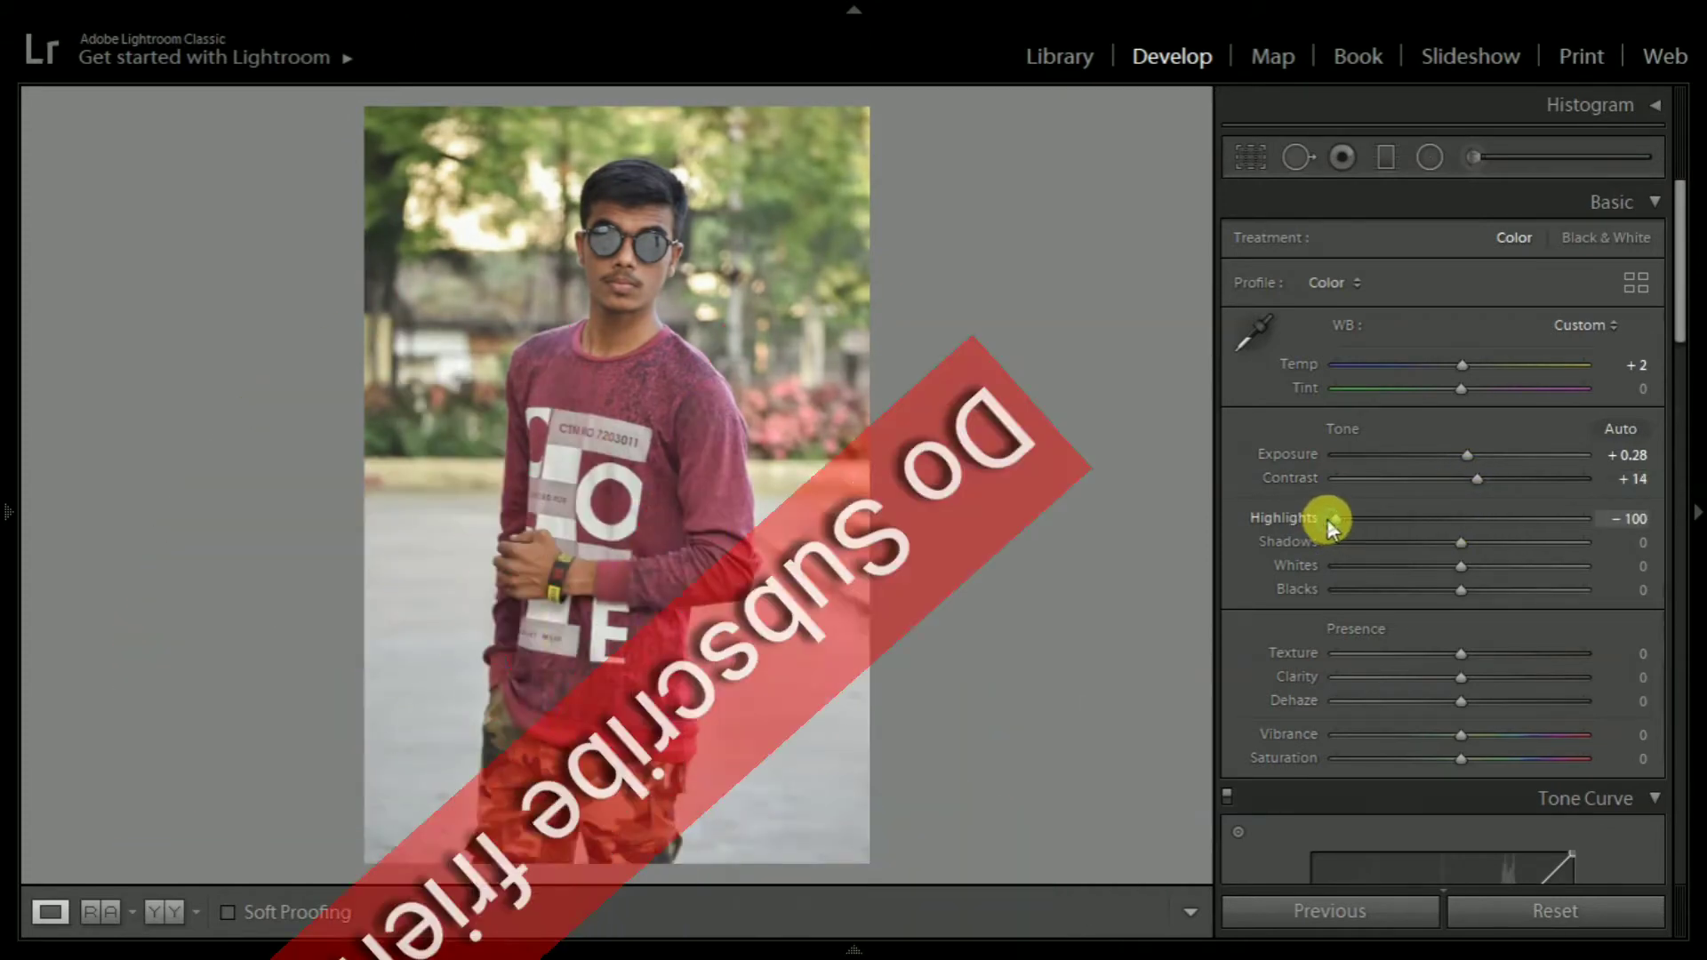
pyautogui.moveTo(1346, 531)
pyautogui.mouseDown()
pyautogui.moveTo(1528, 529)
pyautogui.moveTo(1337, 546)
pyautogui.mouseUp()
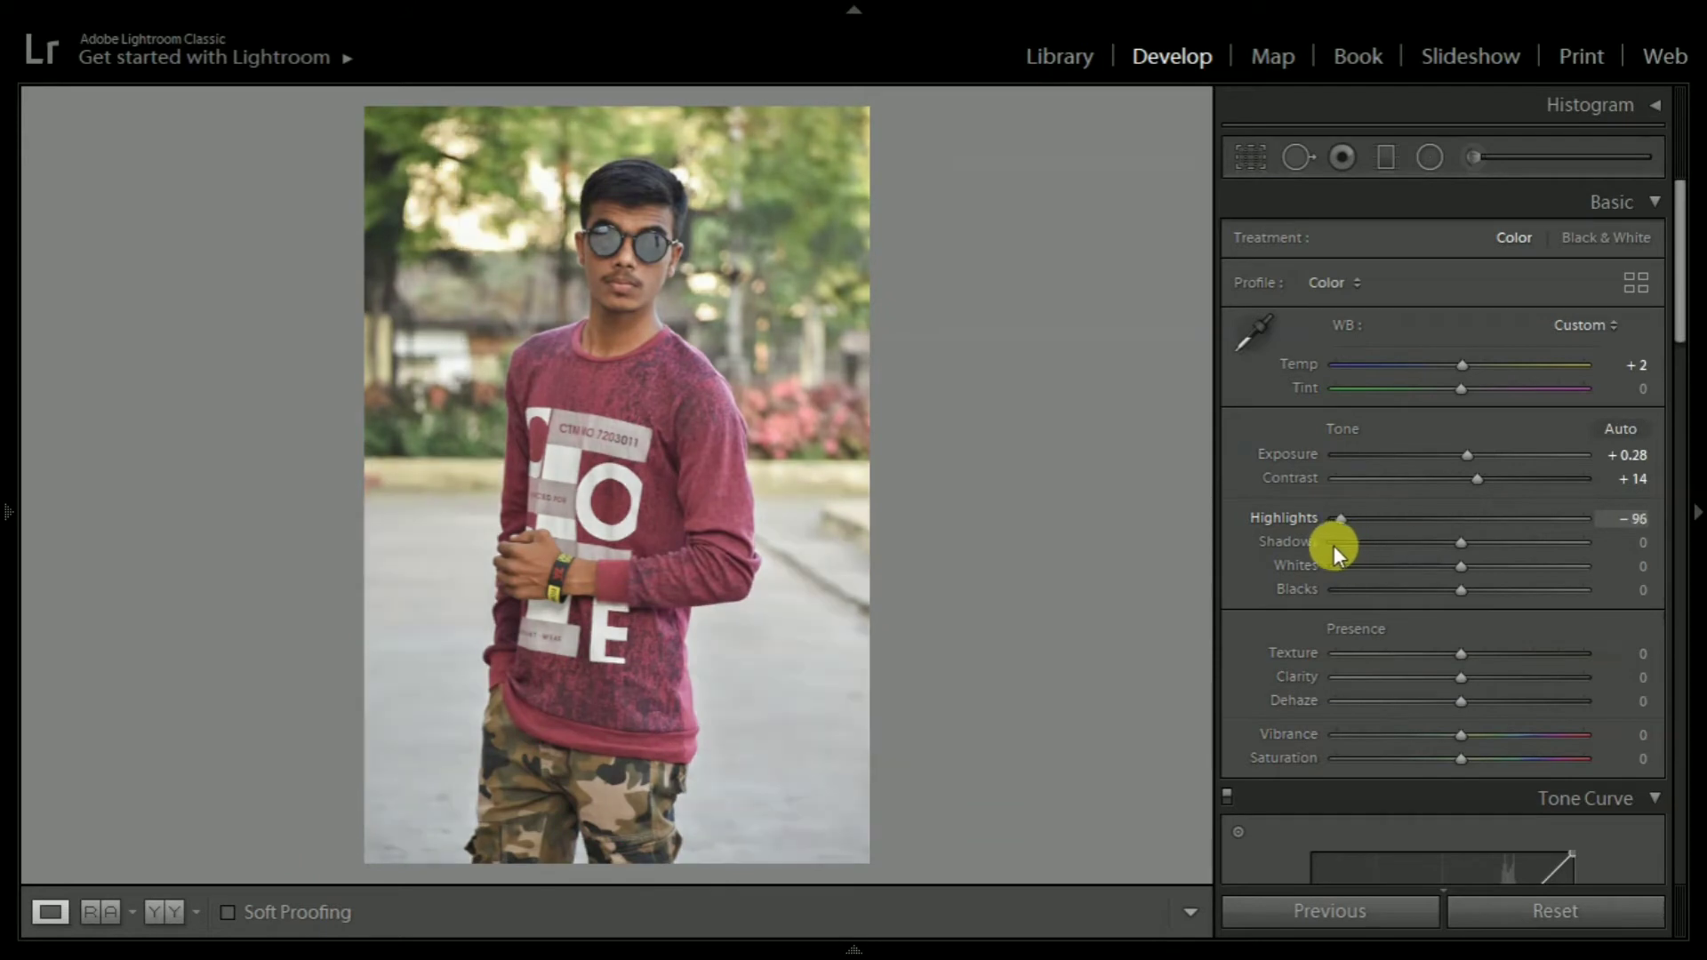
pyautogui.moveTo(1458, 544)
pyautogui.mouseDown()
pyautogui.moveTo(1380, 546)
pyautogui.moveTo(1491, 567)
pyautogui.moveTo(1340, 572)
pyautogui.moveTo(1605, 573)
pyautogui.moveTo(1406, 585)
pyautogui.moveTo(1485, 588)
pyautogui.mouseUp()
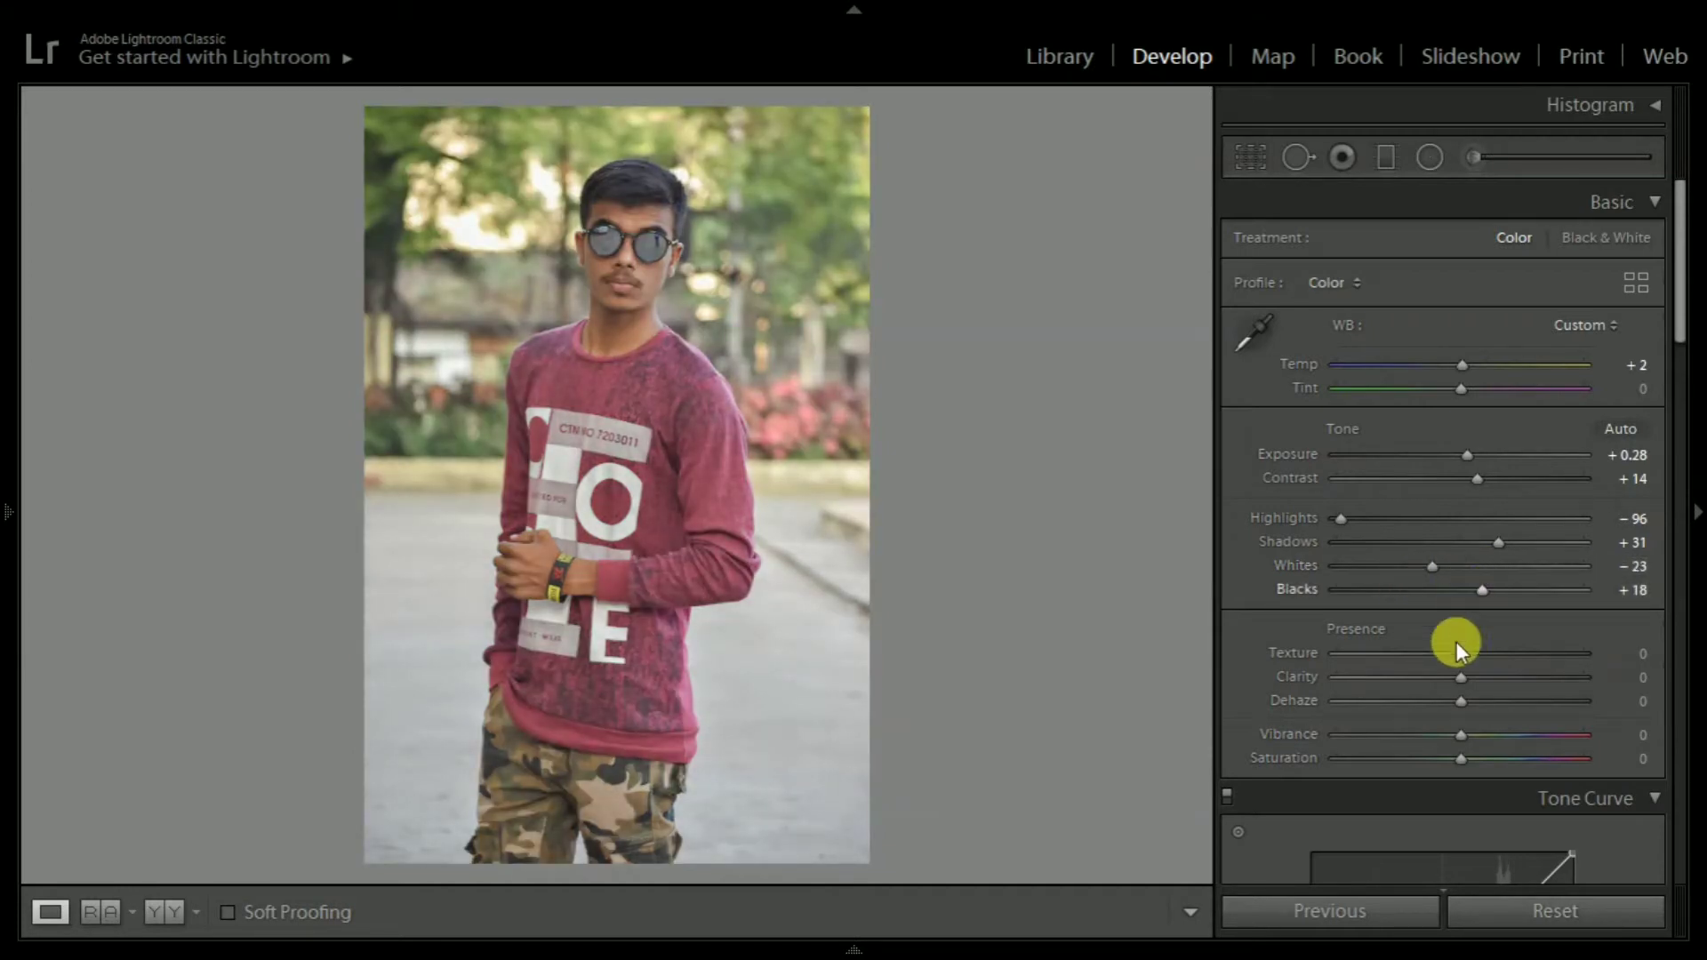
# Step: Add texture and clarity, Dehaze +4, Vibrance +46 and Saturation −18
pyautogui.moveTo(1465, 655); pyautogui.dragTo(1475, 676)
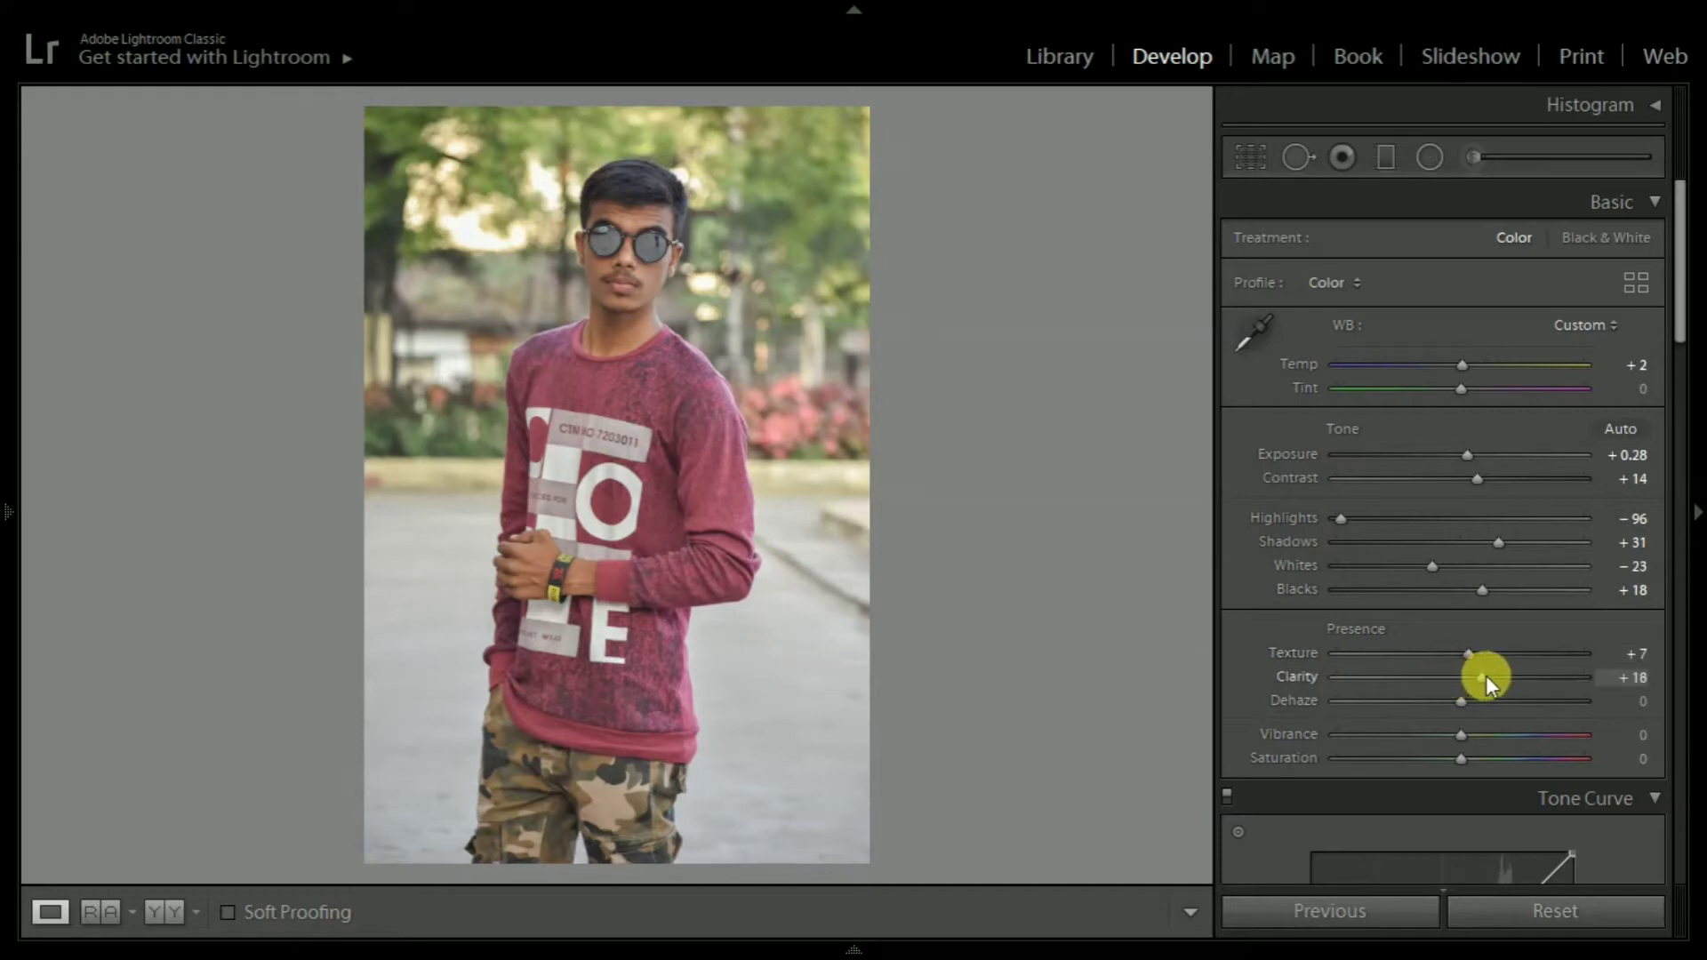
pyautogui.scroll(-3, 1443, 621)
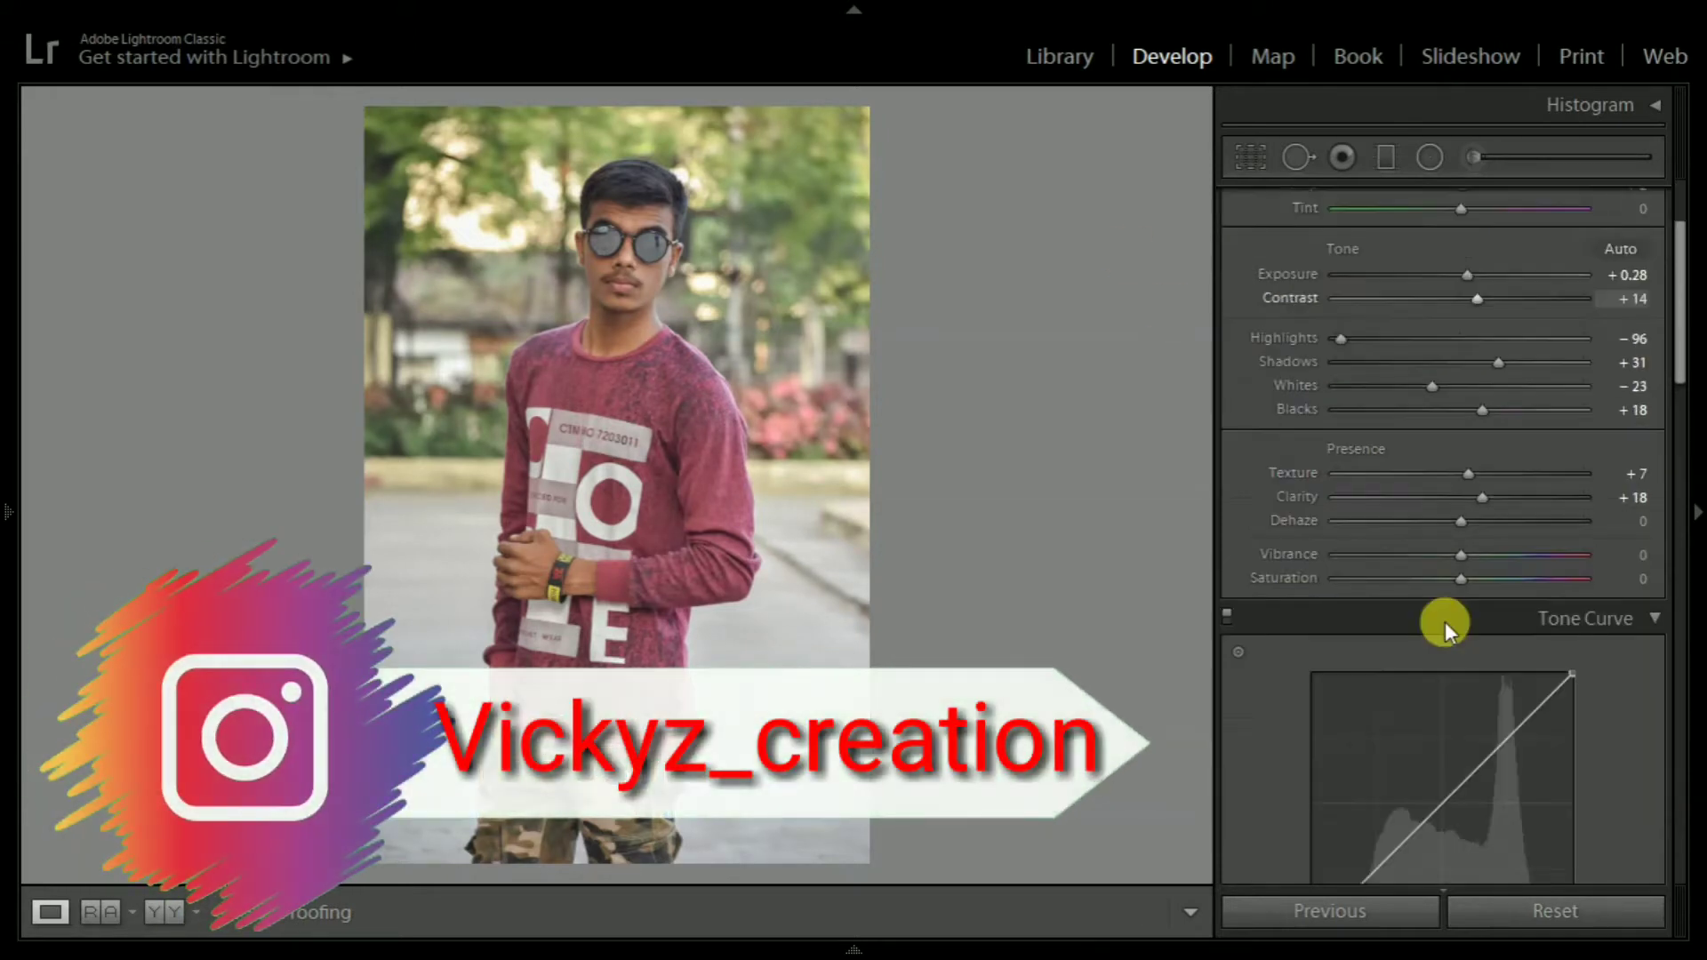
pyautogui.moveTo(1460, 524)
pyautogui.mouseDown()
pyautogui.moveTo(1473, 557)
pyautogui.moveTo(1516, 567)
pyautogui.moveTo(1437, 576)
pyautogui.mouseUp()
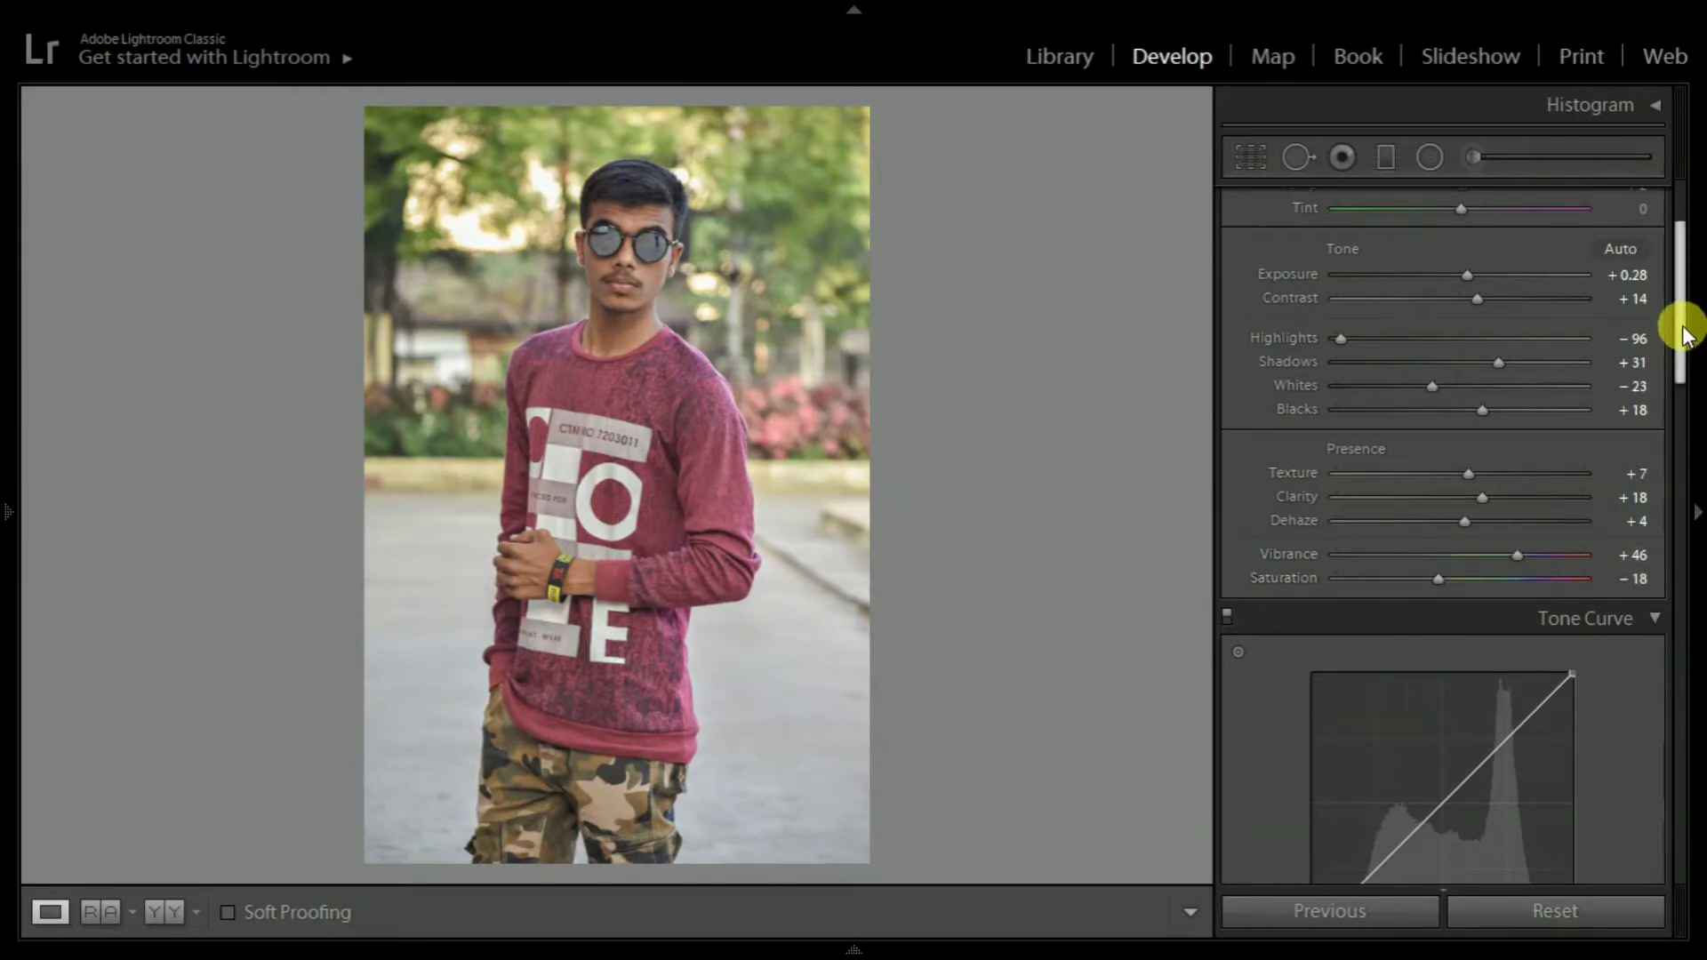
pyautogui.moveTo(1682, 334); pyautogui.dragTo(1682, 488)
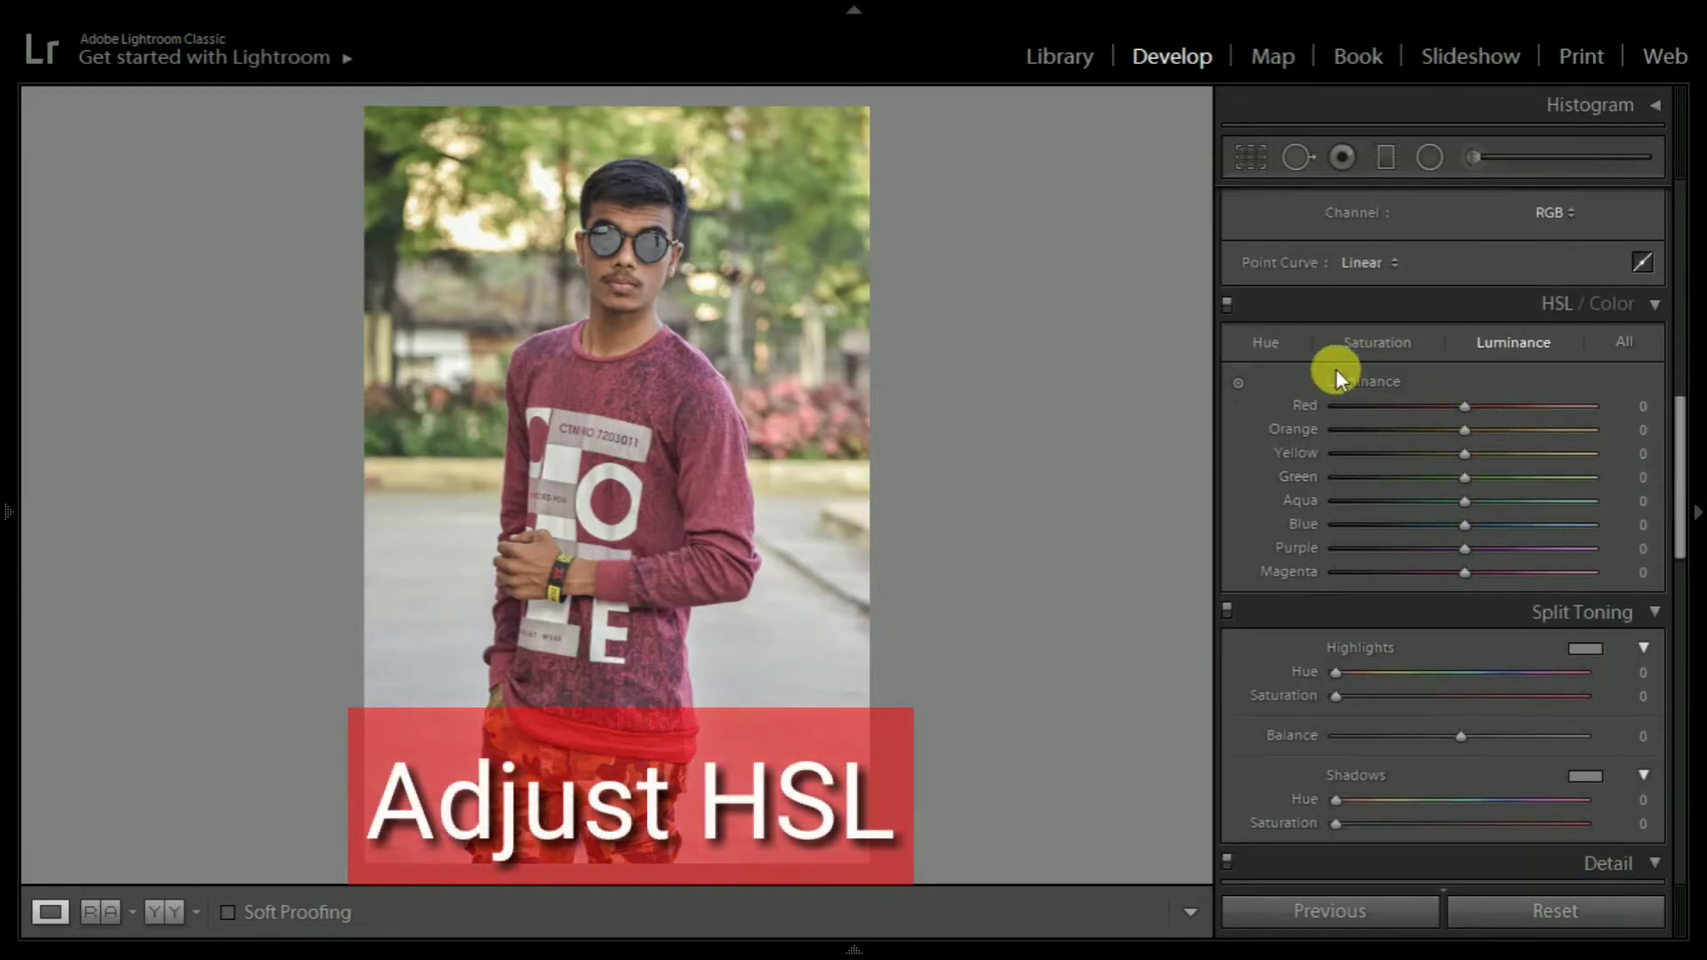
# Step: Set HSL hues to Red −20, Orange −3, Yellow −61, Green +26, Aqua −50, Magenta +59
pyautogui.click(1271, 339)
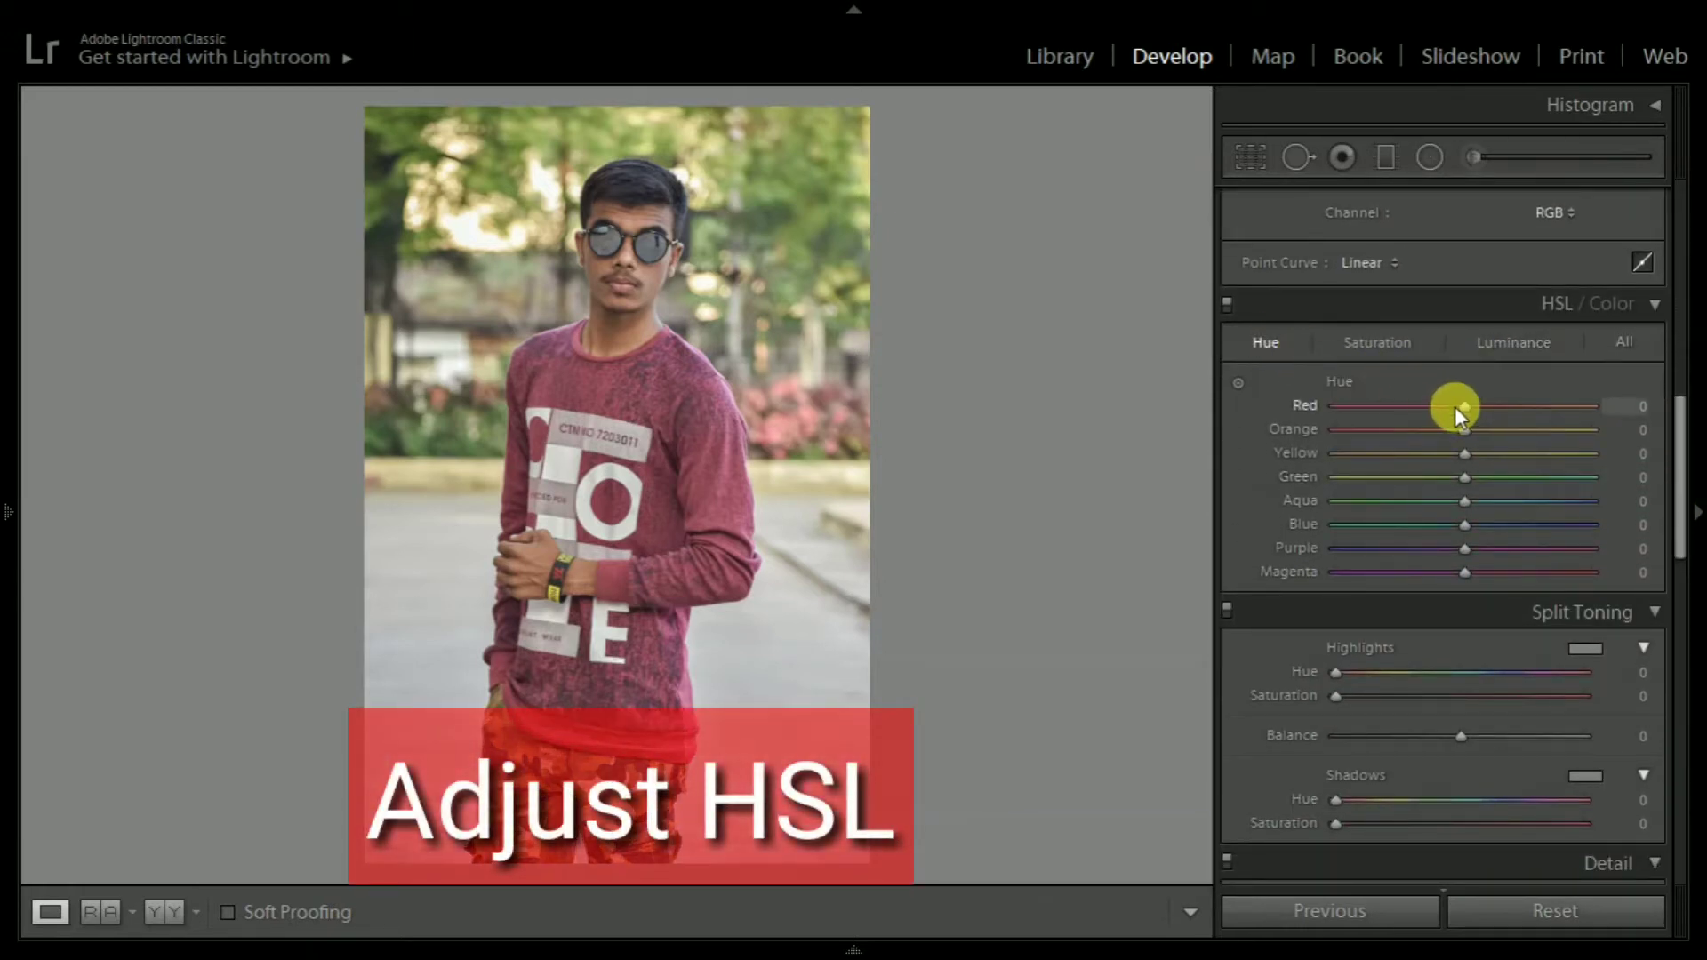
pyautogui.moveTo(1384, 407)
pyautogui.mouseDown()
pyautogui.moveTo(1559, 430)
pyautogui.moveTo(1405, 421)
pyautogui.moveTo(1432, 430)
pyautogui.mouseUp()
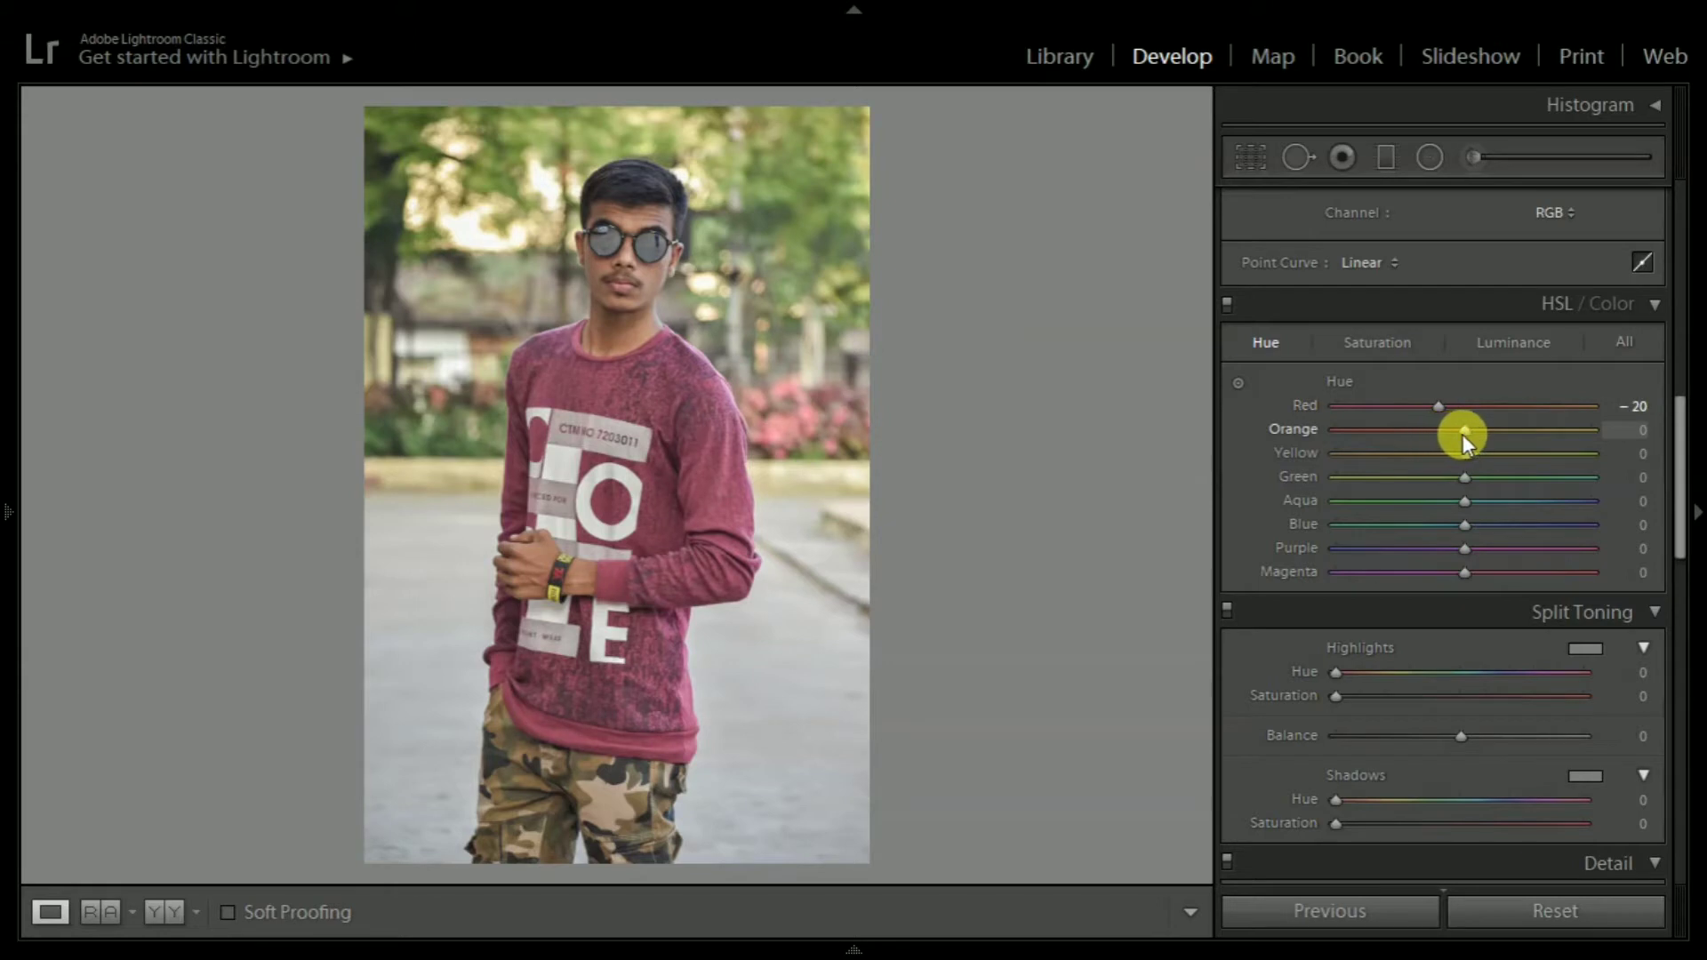
pyautogui.moveTo(1367, 434)
pyautogui.mouseDown()
pyautogui.moveTo(1538, 442)
pyautogui.moveTo(1383, 457)
pyautogui.moveTo(1567, 464)
pyautogui.moveTo(1347, 453)
pyautogui.moveTo(1387, 453)
pyautogui.moveTo(1380, 478)
pyautogui.moveTo(1579, 486)
pyautogui.moveTo(1342, 526)
pyautogui.moveTo(1459, 535)
pyautogui.moveTo(1390, 547)
pyautogui.moveTo(1543, 548)
pyautogui.moveTo(1346, 576)
pyautogui.moveTo(1540, 581)
pyautogui.mouseUp()
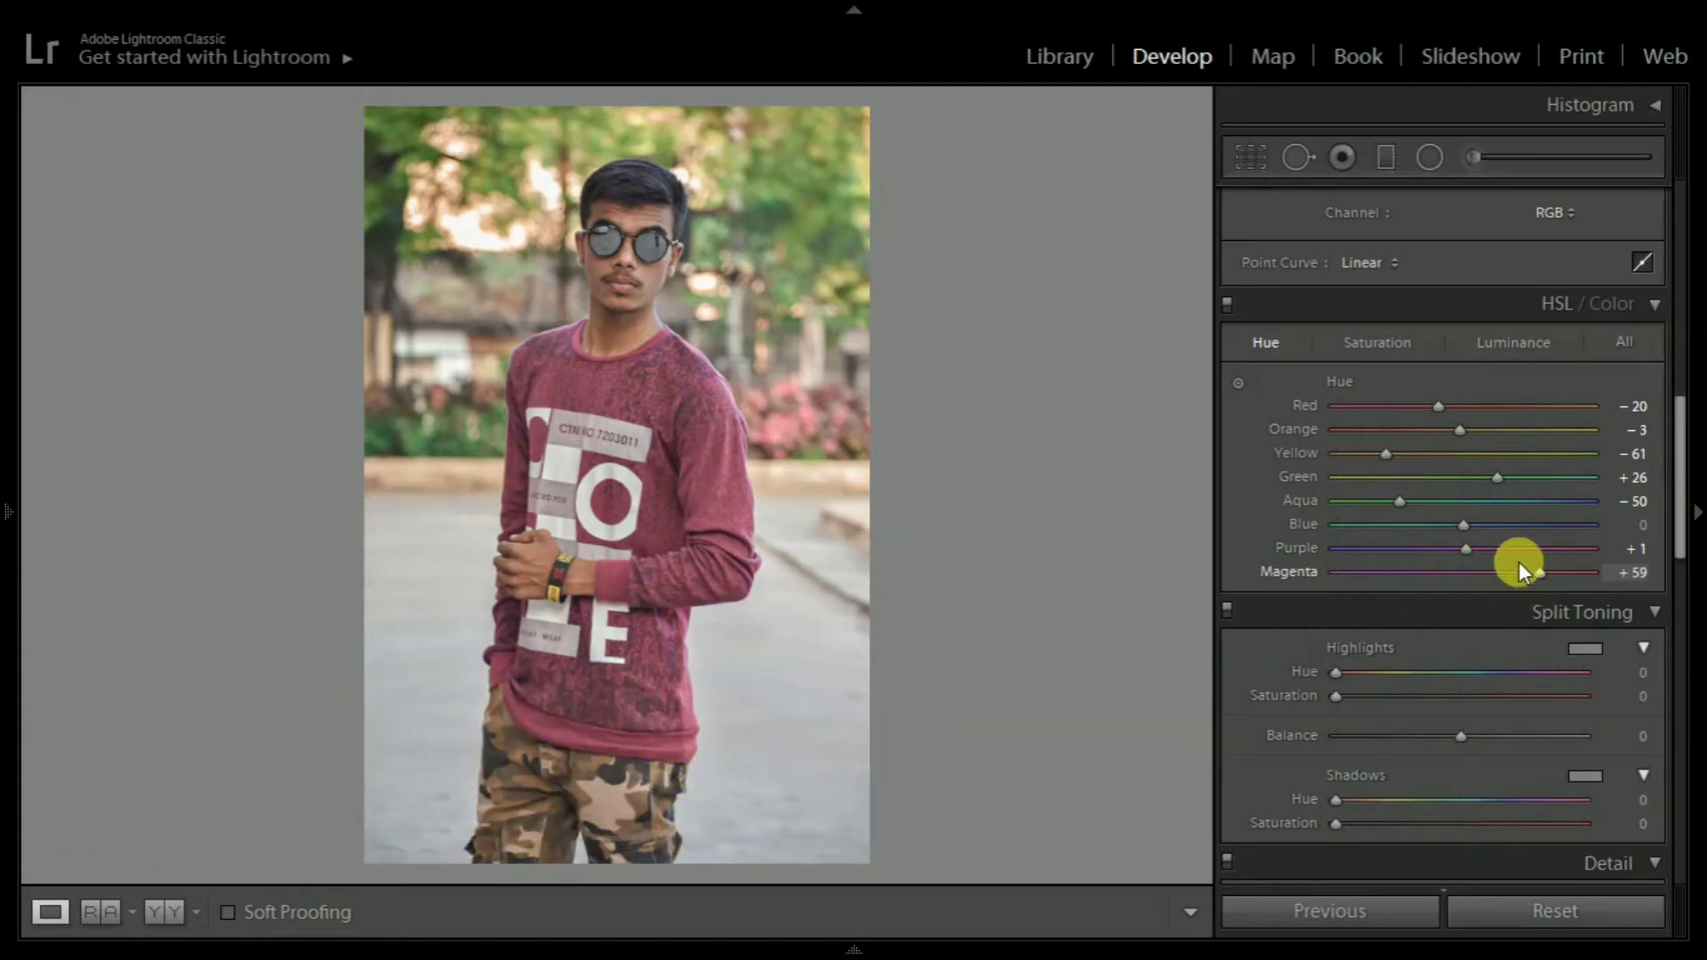
# Step: Set HSL saturation: Red +11, Orange −14, Yellow −53, Green −61, Aqua −14, Blue −100, Purple −97, Magenta +50
pyautogui.click(1386, 342)
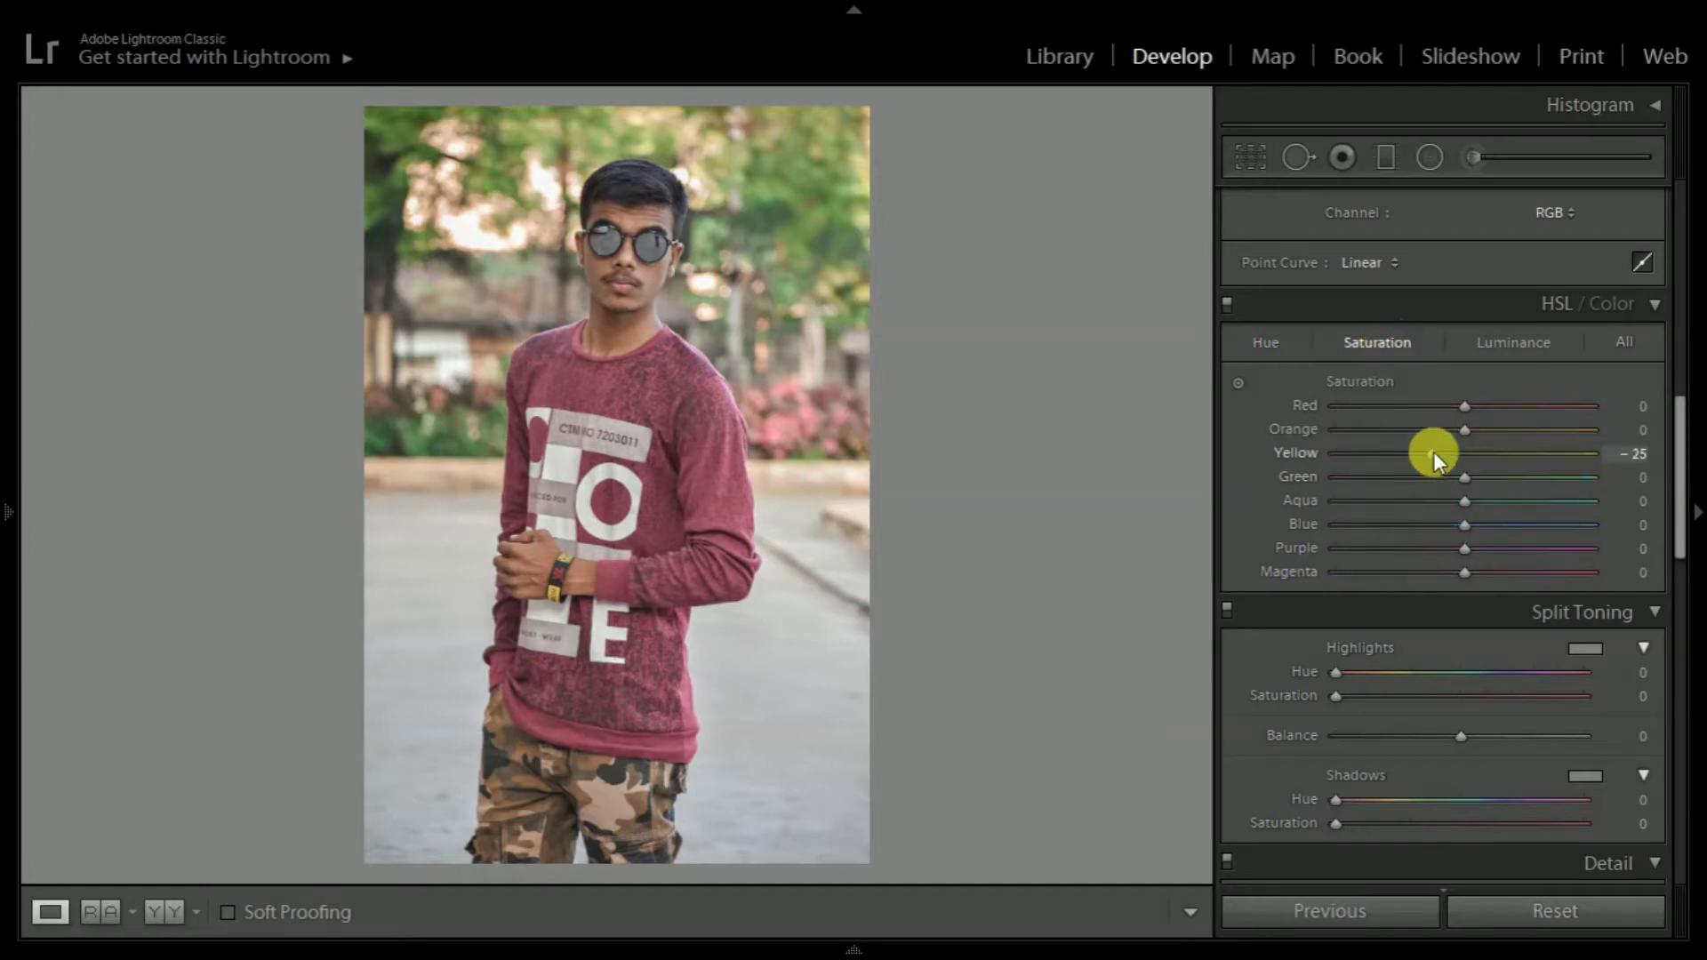
pyautogui.moveTo(1456, 478)
pyautogui.mouseDown()
pyautogui.moveTo(1341, 473)
pyautogui.moveTo(1378, 483)
pyautogui.moveTo(1408, 452)
pyautogui.moveTo(1389, 451)
pyautogui.mouseUp()
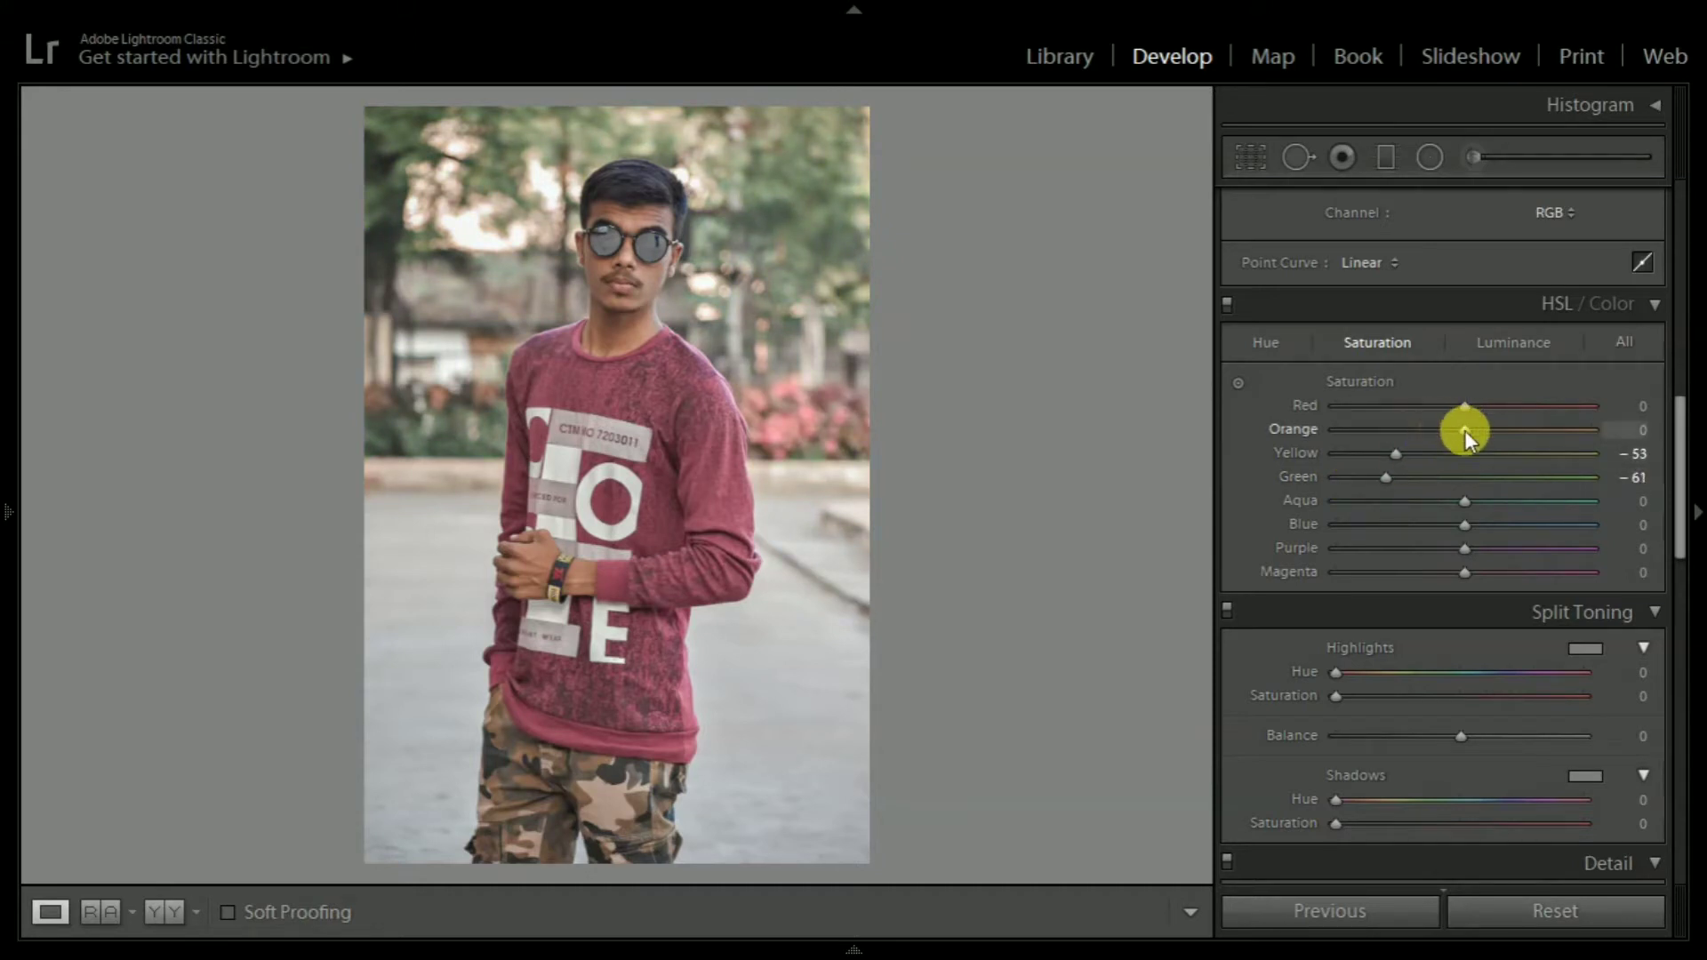
pyautogui.moveTo(1464, 431); pyautogui.dragTo(1448, 431)
pyautogui.moveTo(1476, 409)
pyautogui.mouseDown()
pyautogui.moveTo(1438, 430)
pyautogui.moveTo(1481, 408)
pyautogui.mouseUp()
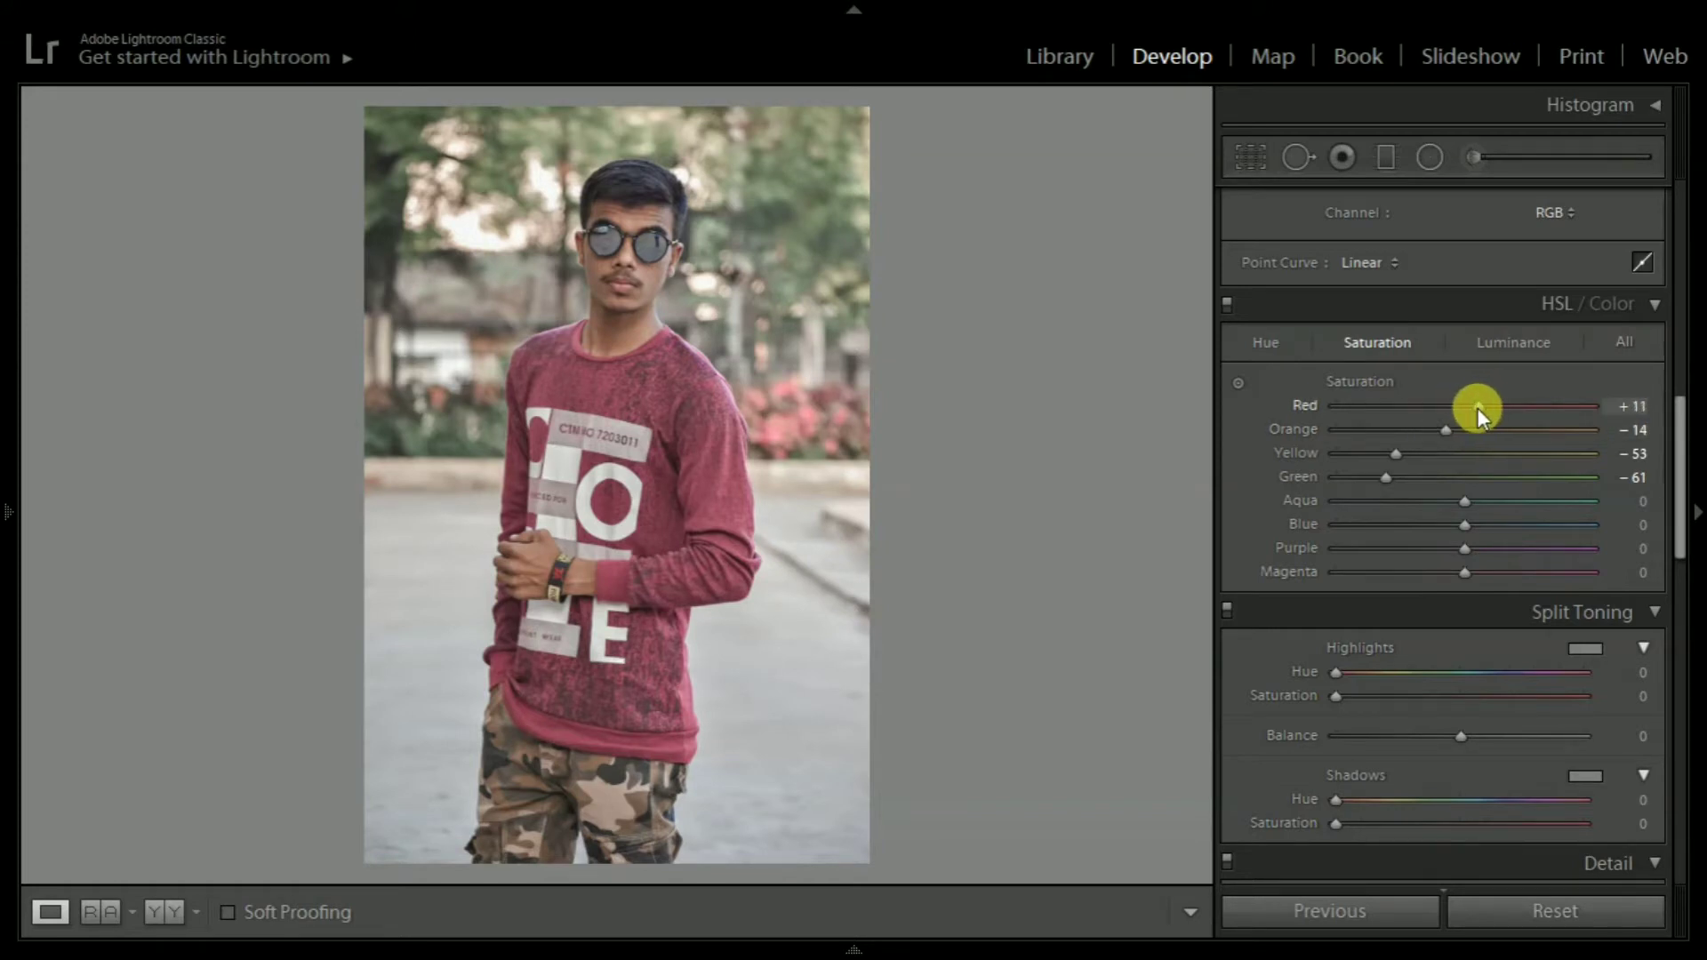
pyautogui.moveTo(1460, 499); pyautogui.dragTo(1313, 530)
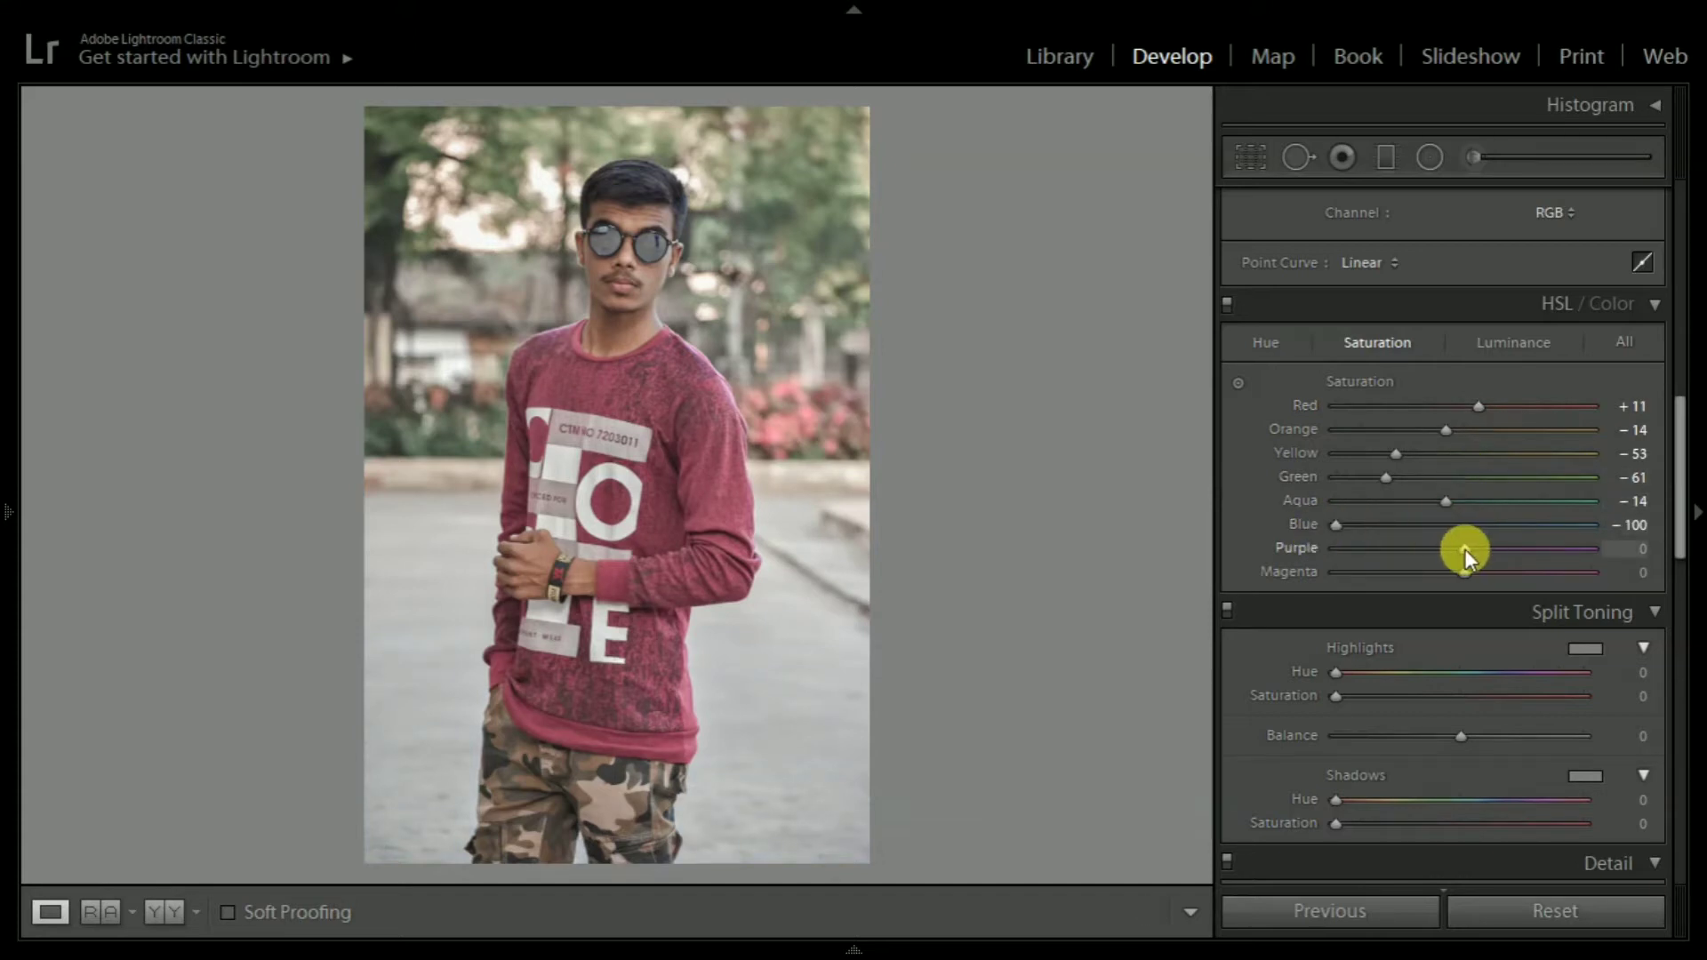
pyautogui.moveTo(1464, 547); pyautogui.dragTo(1337, 551)
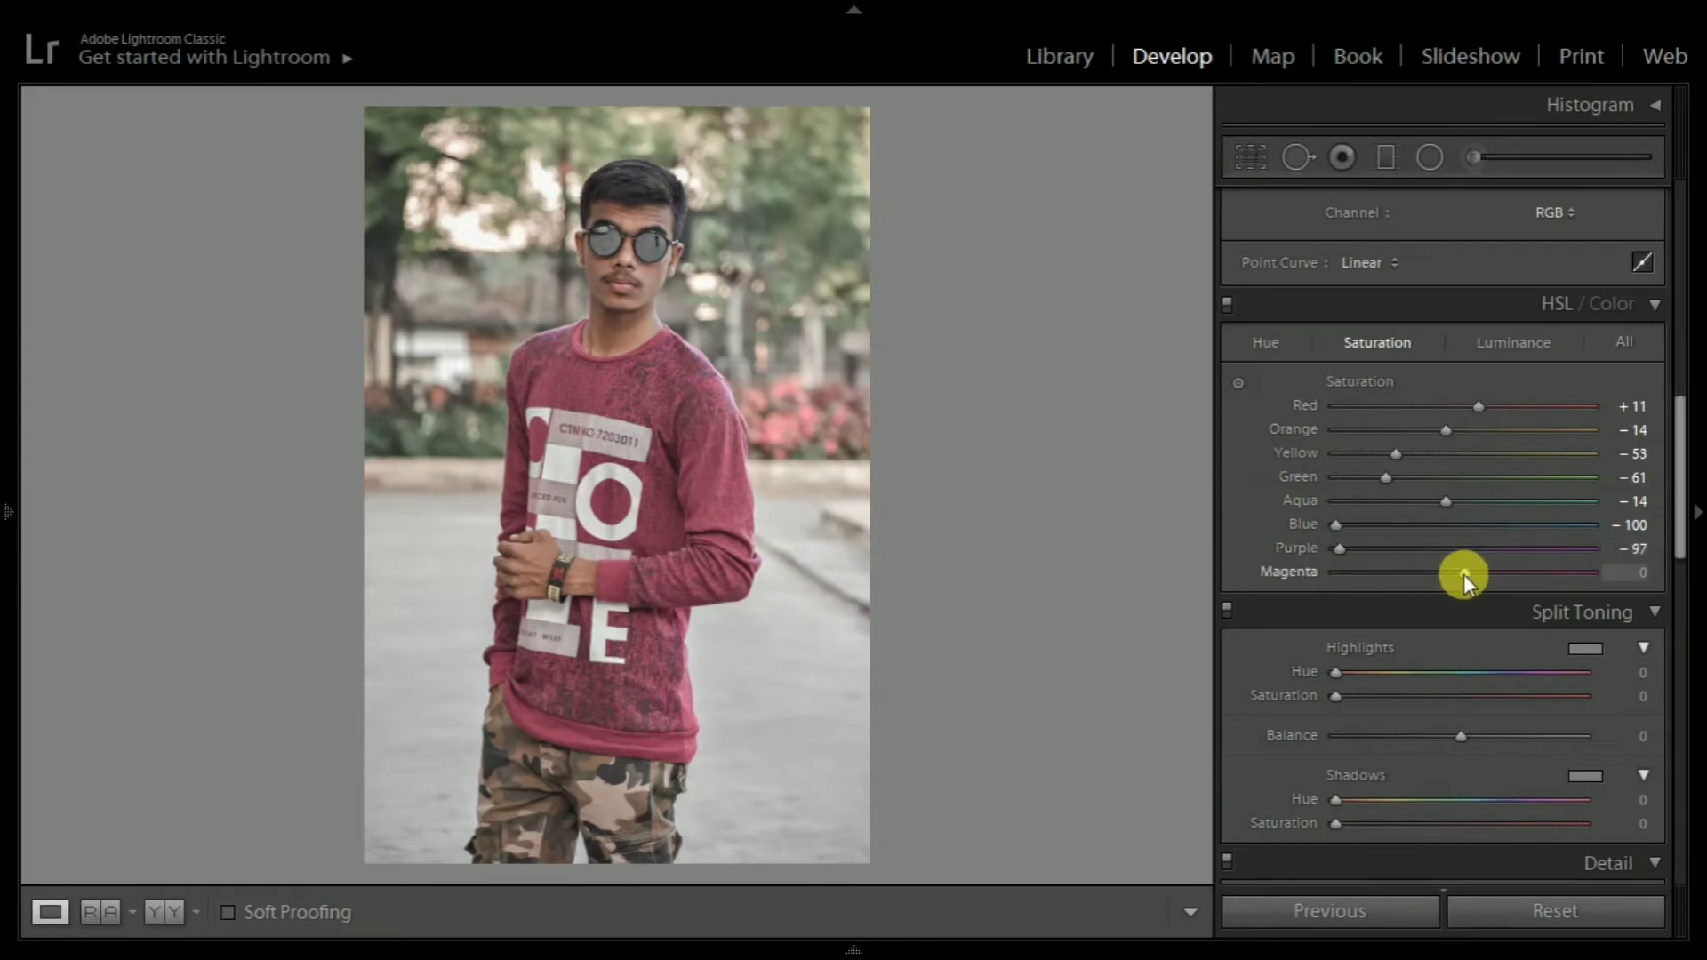
pyautogui.moveTo(1463, 574)
pyautogui.mouseDown()
pyautogui.moveTo(1369, 571)
pyautogui.moveTo(1543, 571)
pyautogui.moveTo(1528, 573)
pyautogui.mouseUp()
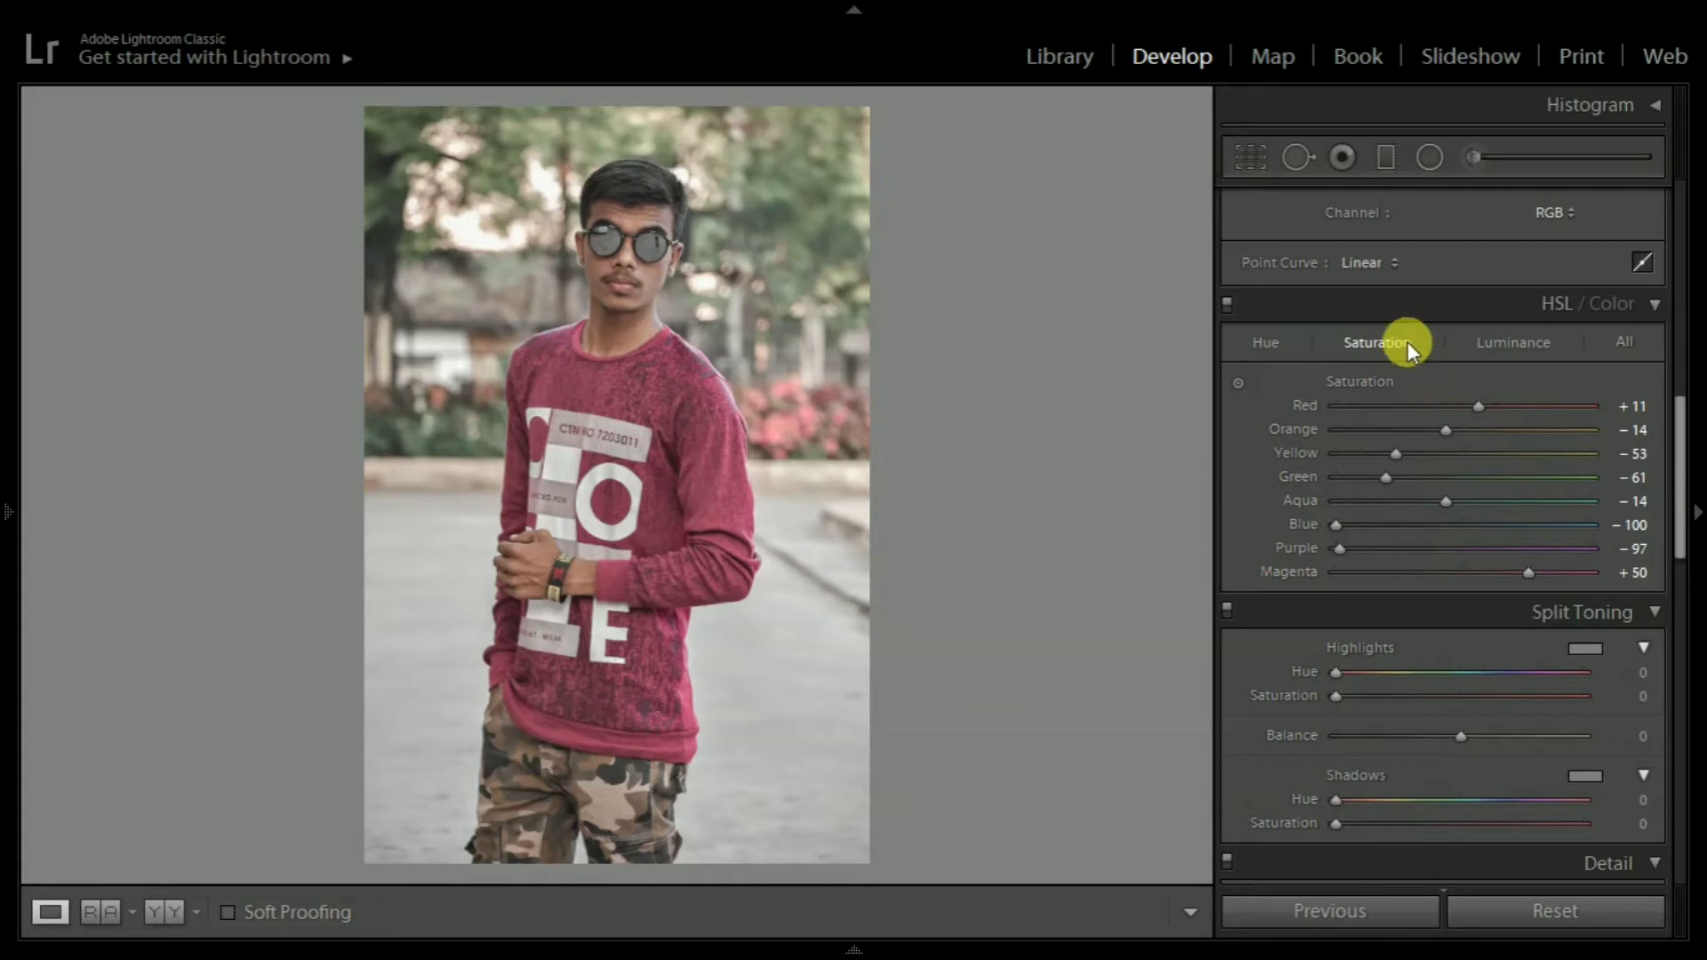
# Step: Set HSL luminance: Red +16, Orange +14, Yellow −6, Green −8, Blue −22, Magenta +33
pyautogui.click(1501, 339)
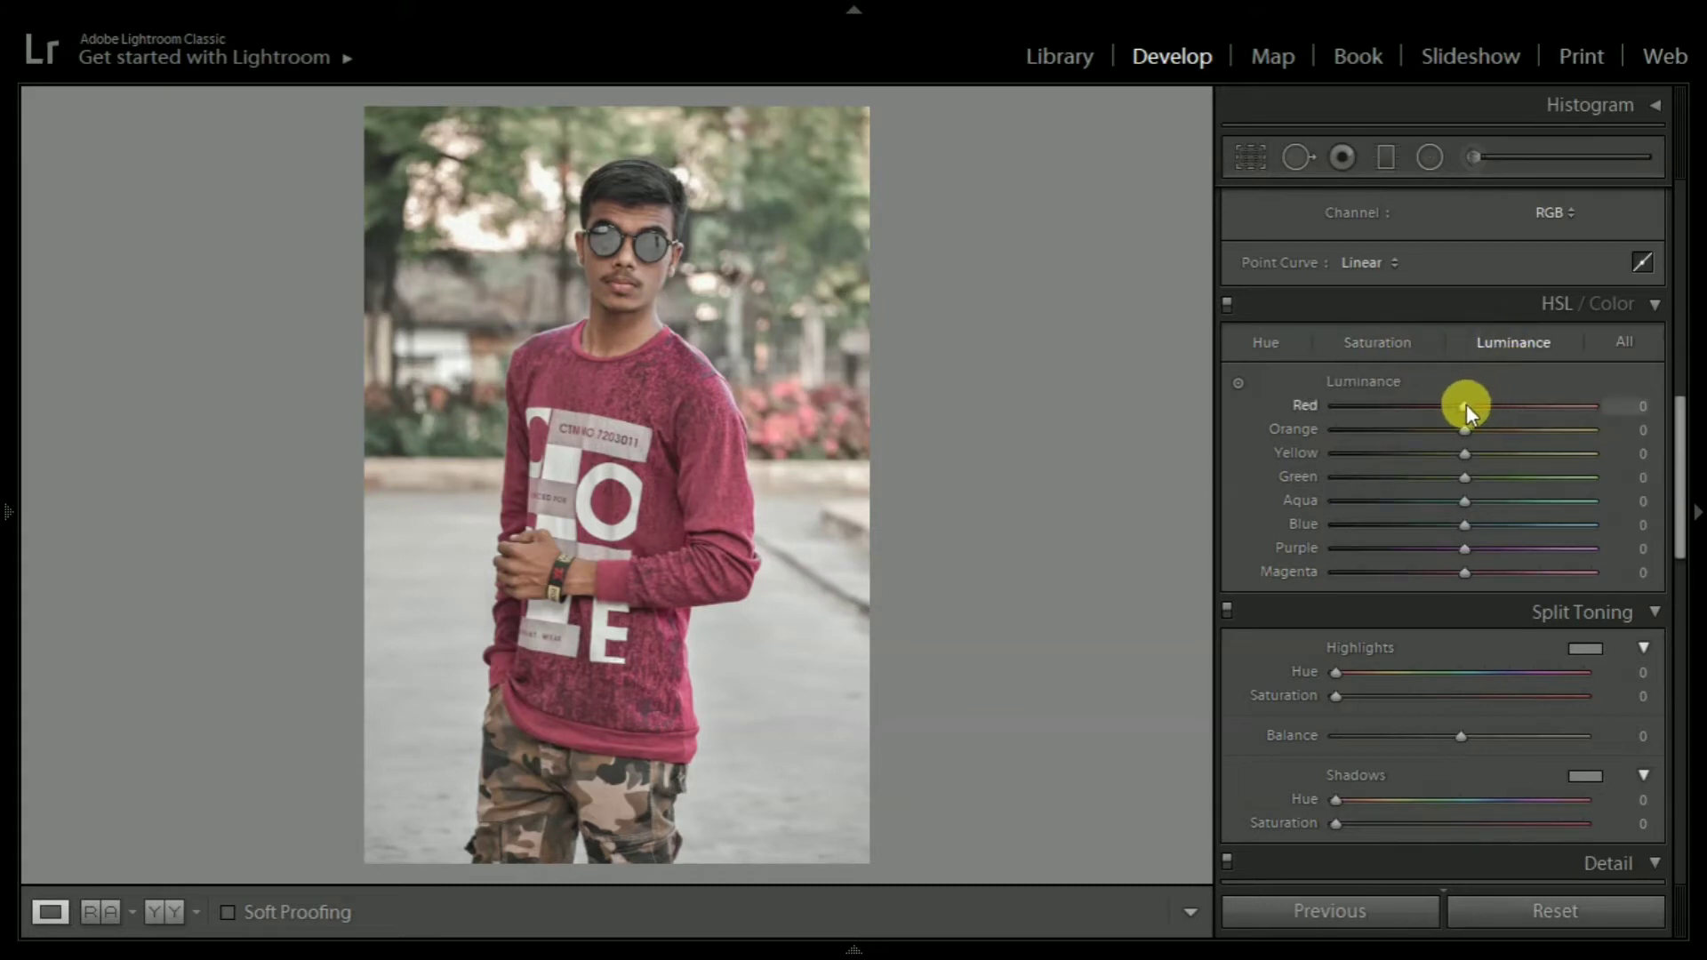
pyautogui.moveTo(1465, 403)
pyautogui.mouseDown()
pyautogui.moveTo(1485, 407)
pyautogui.moveTo(1479, 453)
pyautogui.moveTo(1331, 455)
pyautogui.moveTo(1456, 471)
pyautogui.moveTo(1423, 571)
pyautogui.moveTo(1502, 587)
pyautogui.mouseUp()
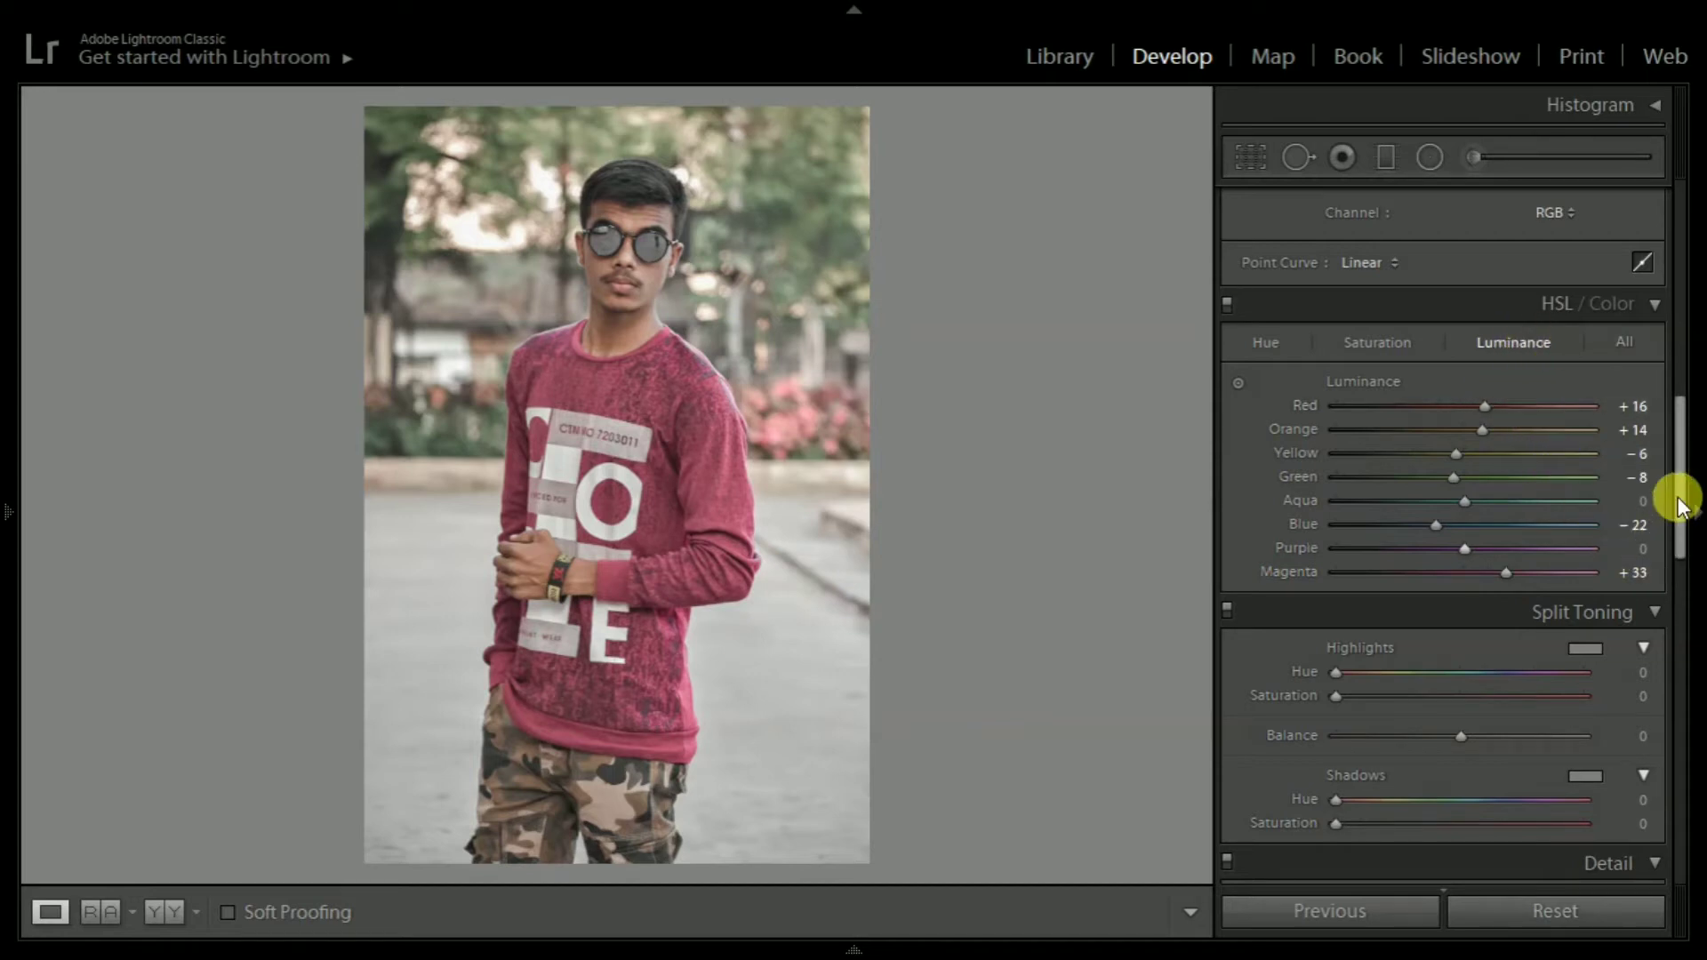
pyautogui.moveTo(1671, 496); pyautogui.dragTo(1670, 569)
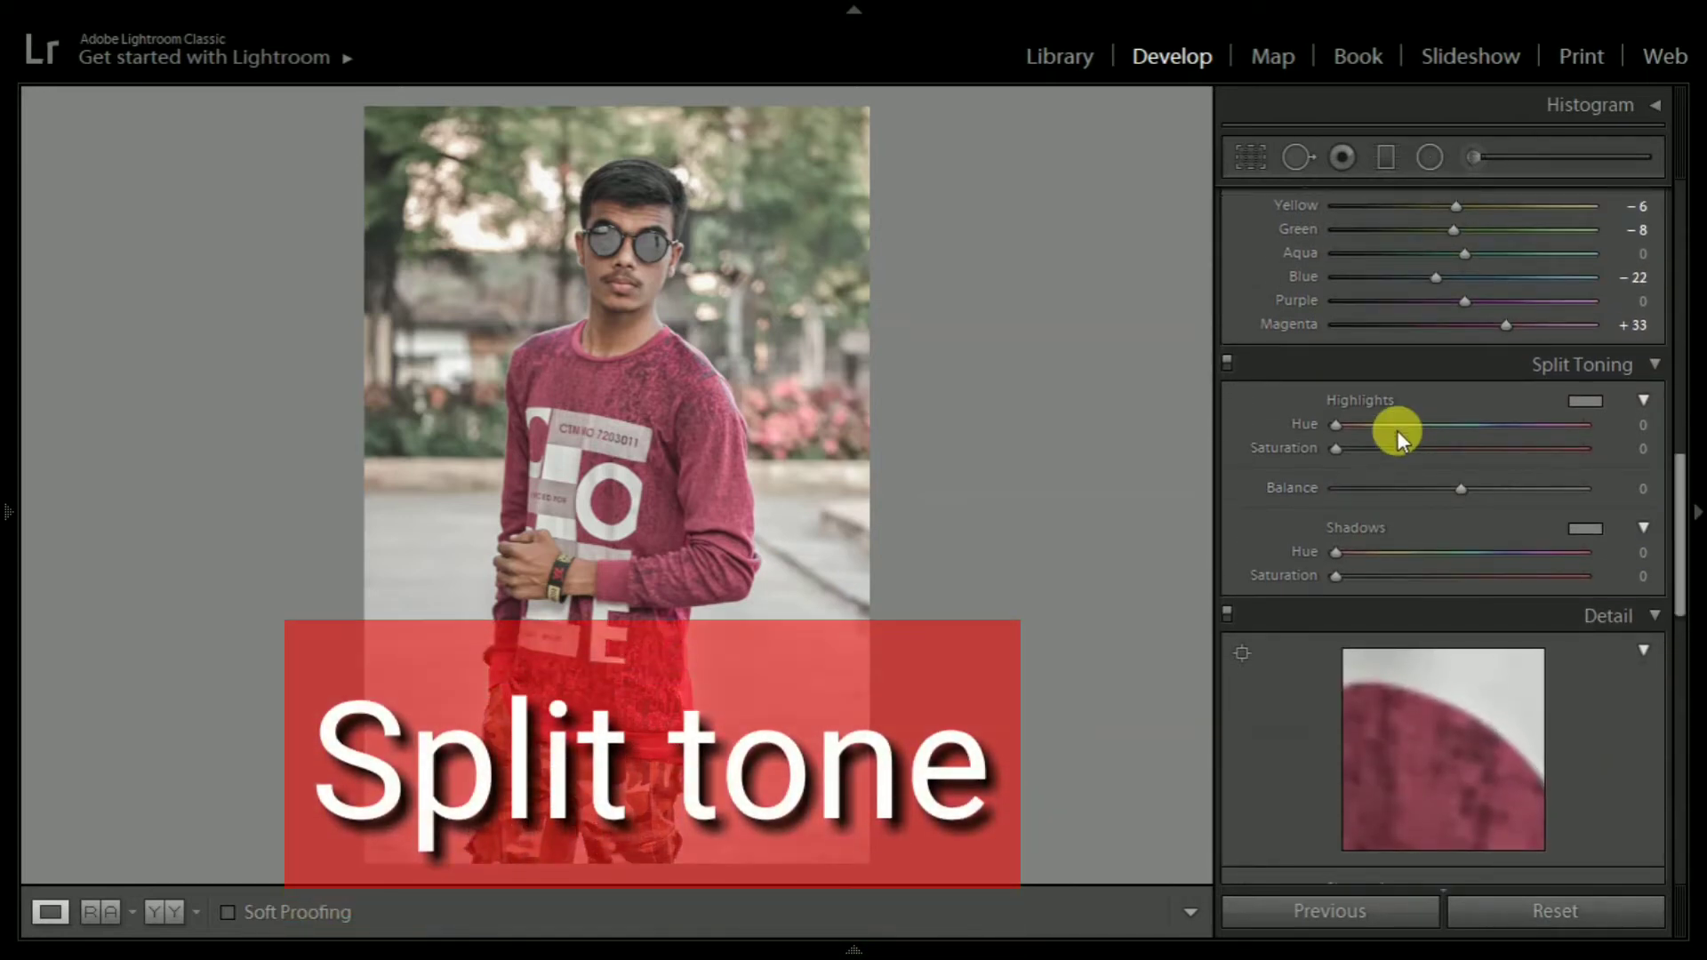
# Step: Give the split-toning highlights hue 105 and saturation 8
pyautogui.moveTo(1395, 431); pyautogui.dragTo(1395, 434)
pyautogui.click(1378, 451)
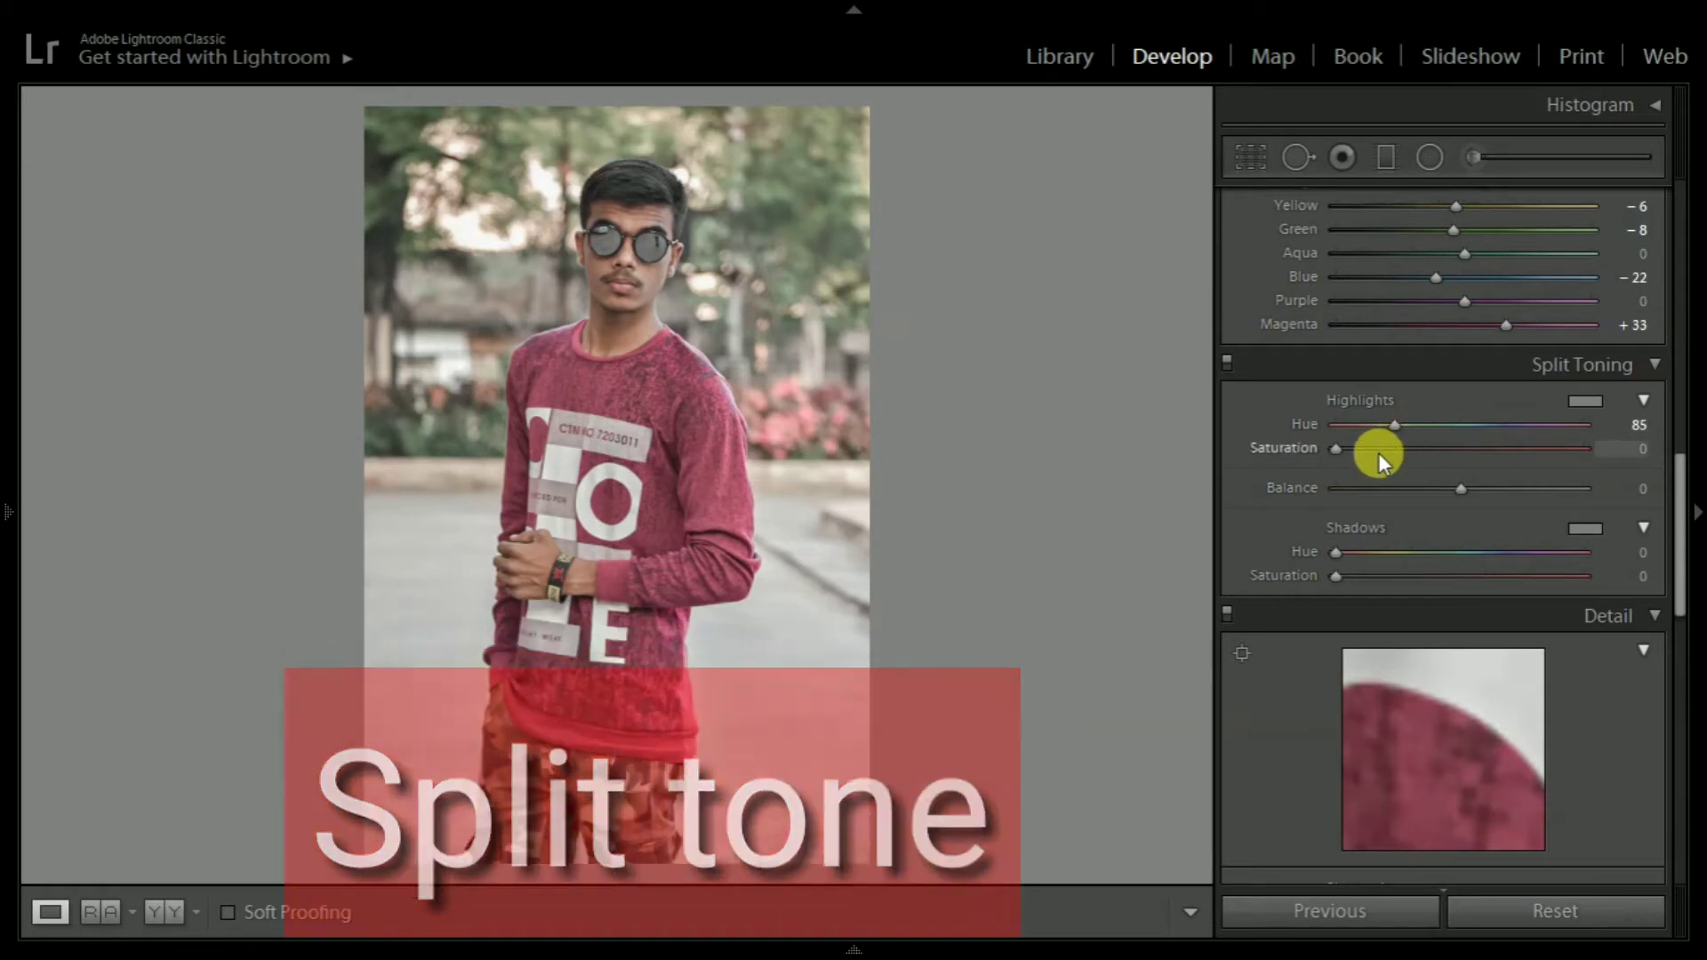
pyautogui.moveTo(1389, 426)
pyautogui.mouseDown()
pyautogui.moveTo(1408, 435)
pyautogui.moveTo(1344, 449)
pyautogui.mouseUp()
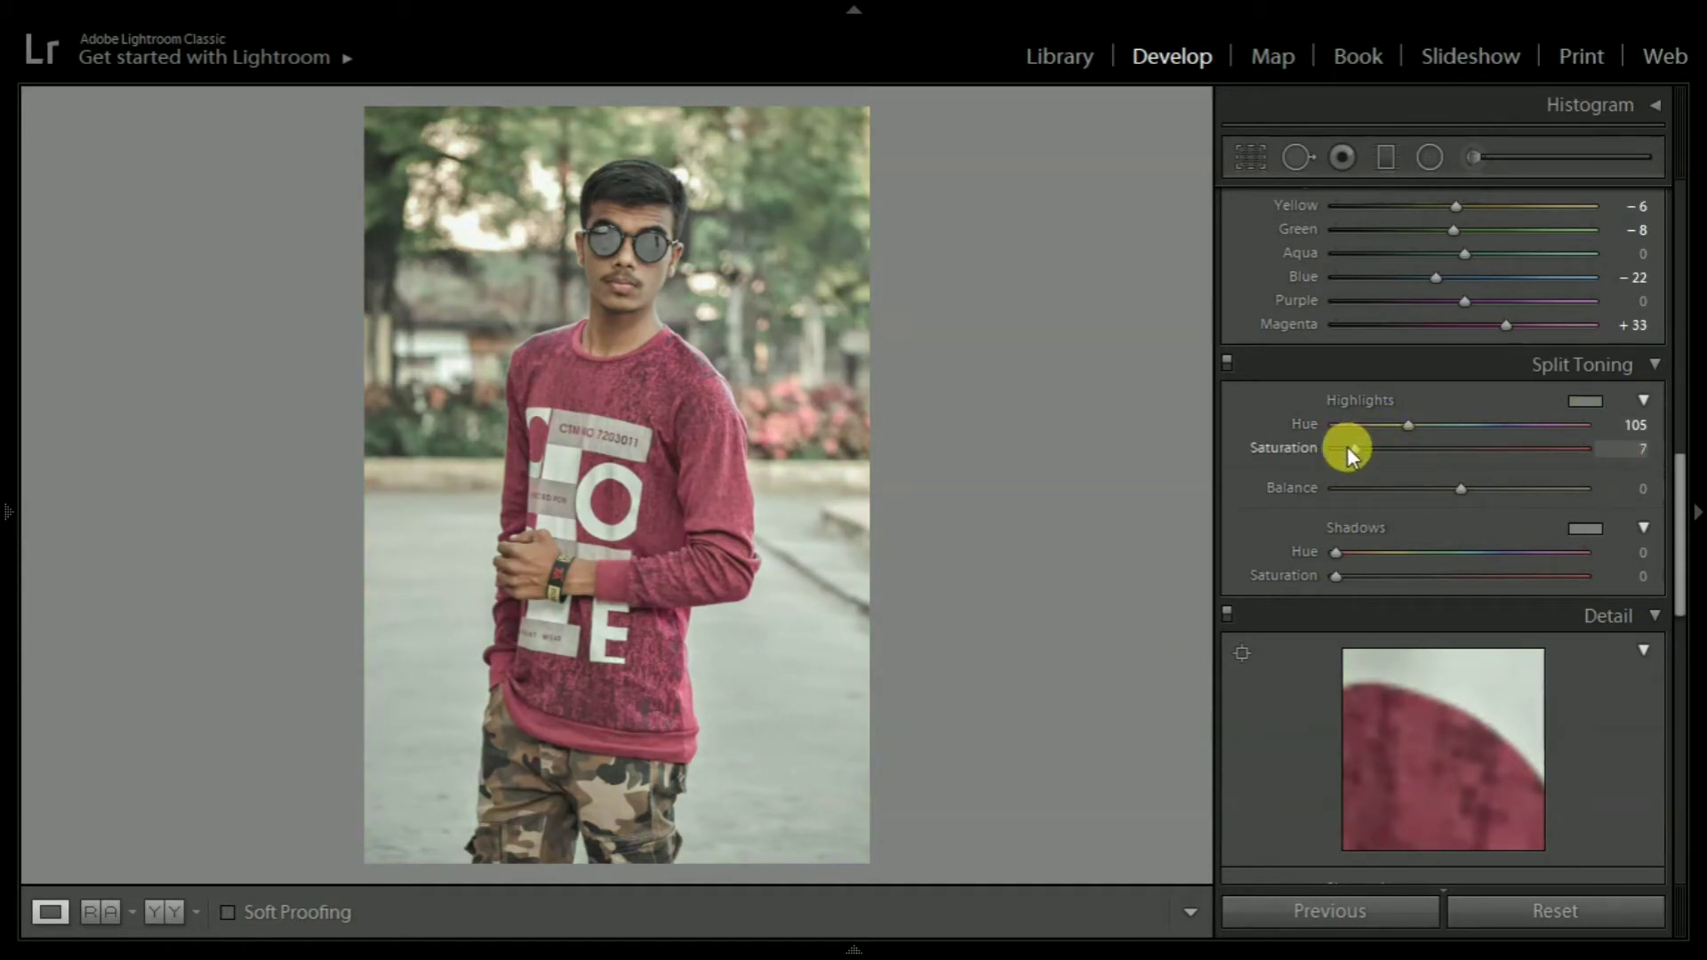
pyautogui.moveTo(1344, 445); pyautogui.dragTo(1347, 446)
# Step: Give the split-toning shadows a warm hue of 45 with saturation 3
pyautogui.click(1396, 551)
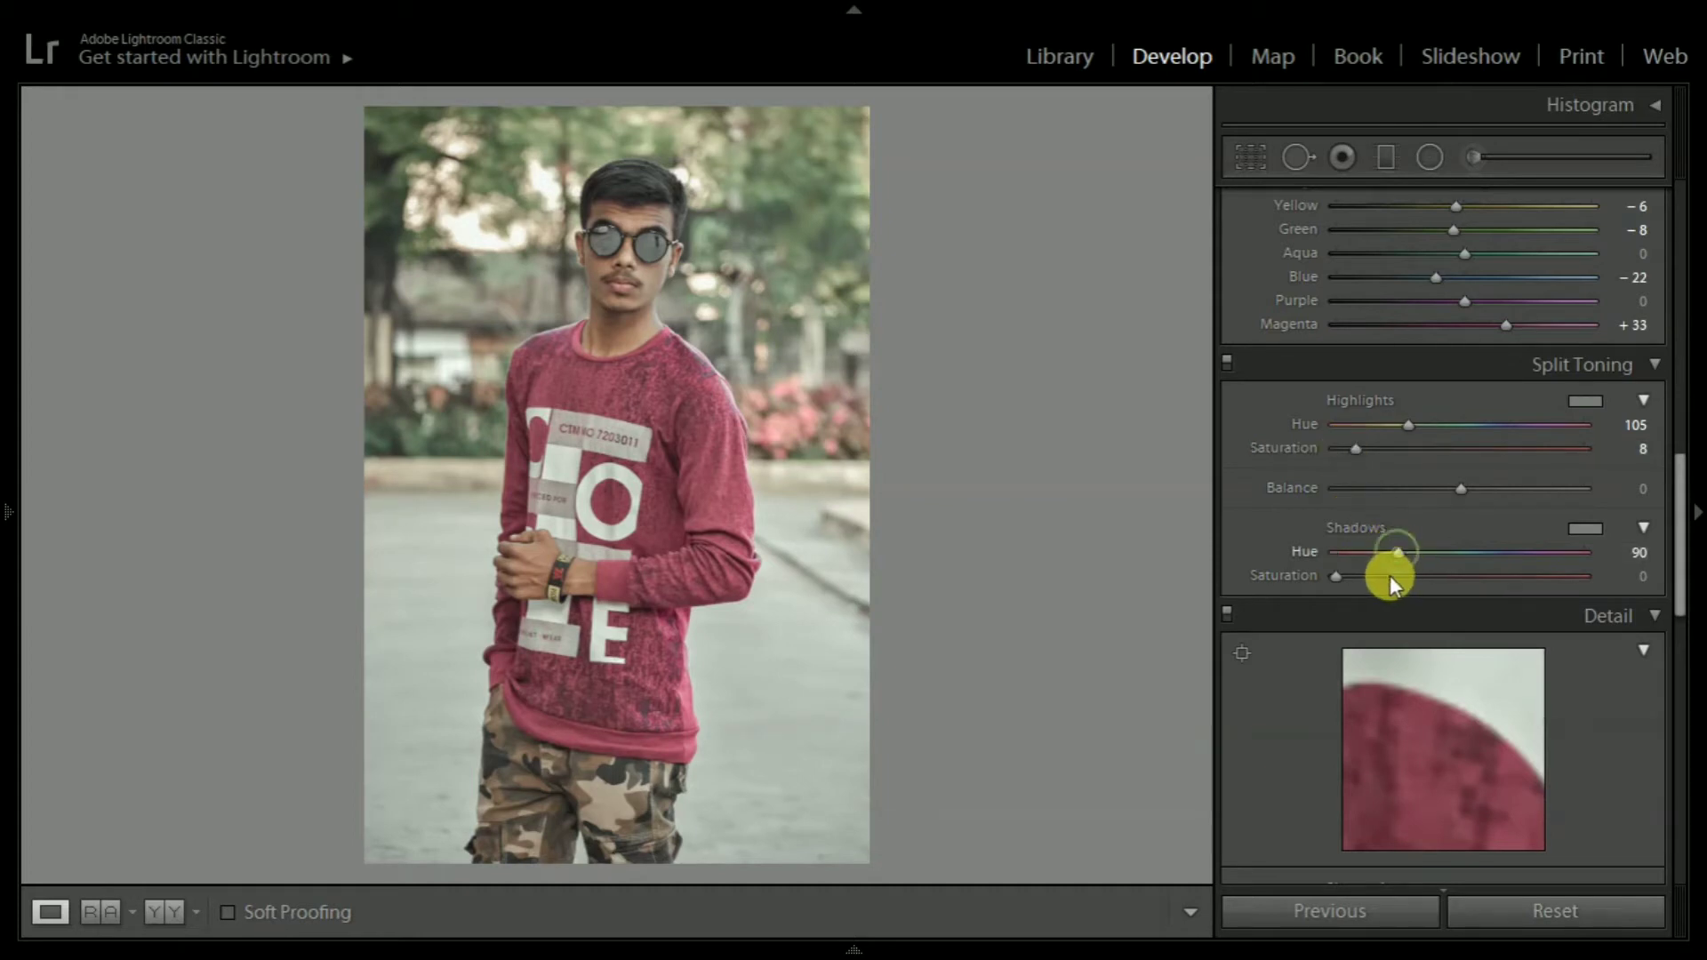
pyautogui.moveTo(1399, 553)
pyautogui.mouseDown()
pyautogui.moveTo(1465, 563)
pyautogui.moveTo(1341, 574)
pyautogui.mouseUp()
pyautogui.moveTo(1679, 484); pyautogui.dragTo(1678, 538)
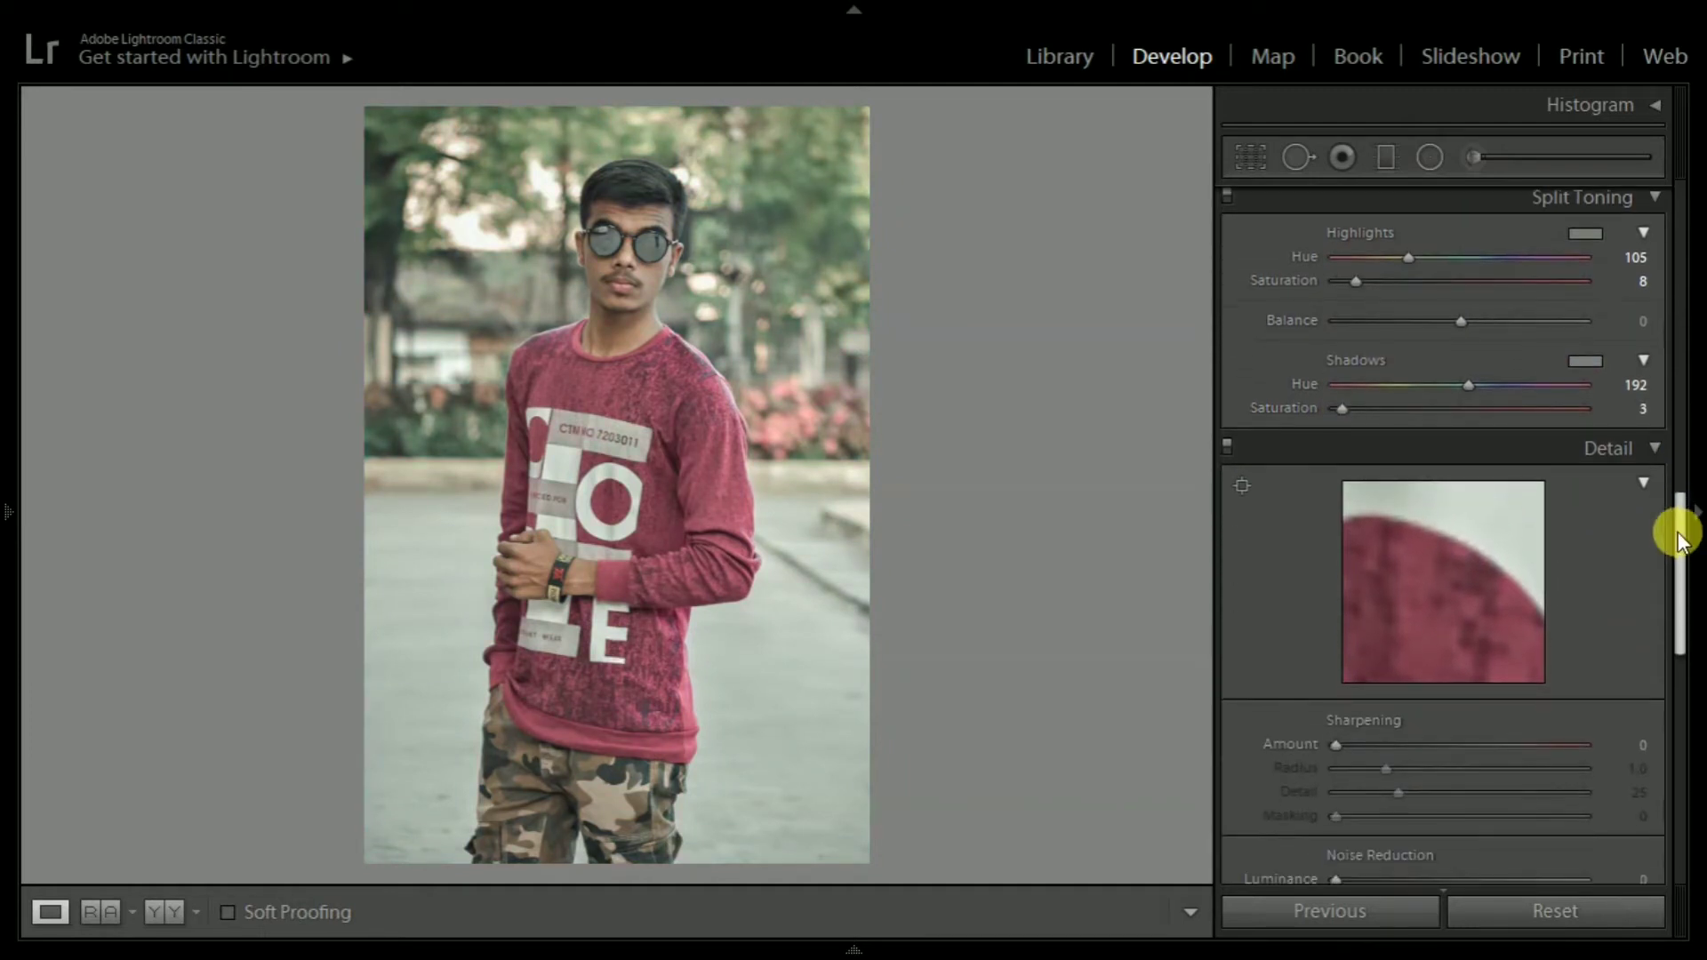
pyautogui.click(1369, 384)
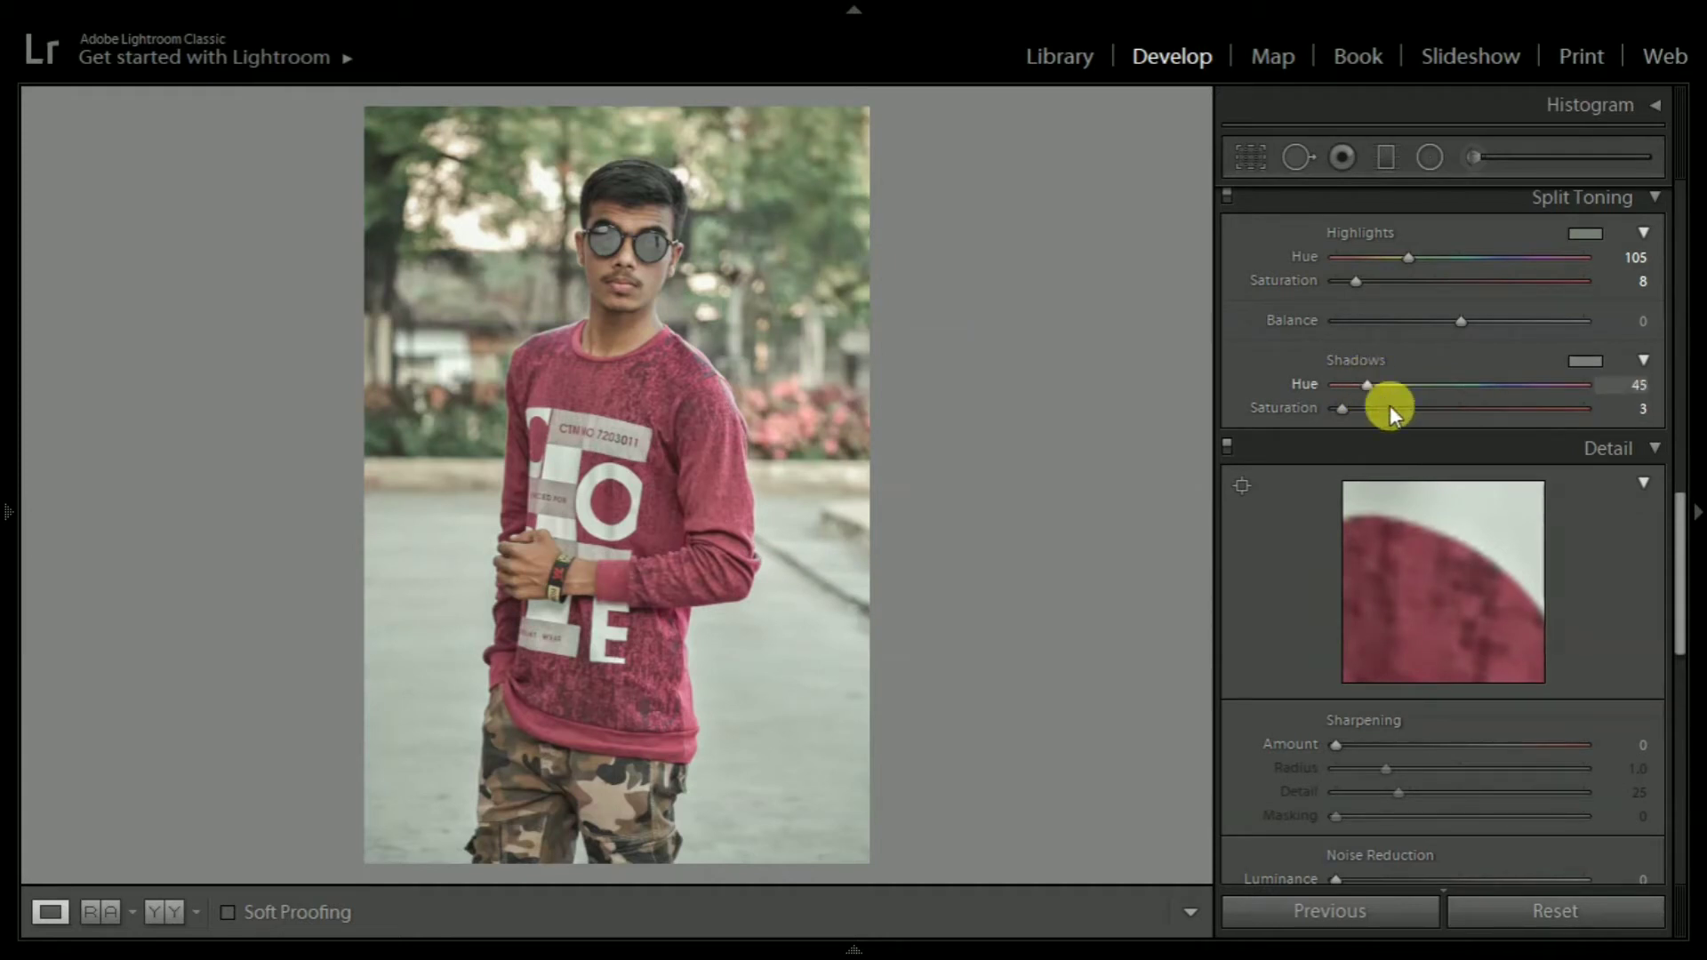
pyautogui.moveTo(1675, 522); pyautogui.dragTo(1667, 598)
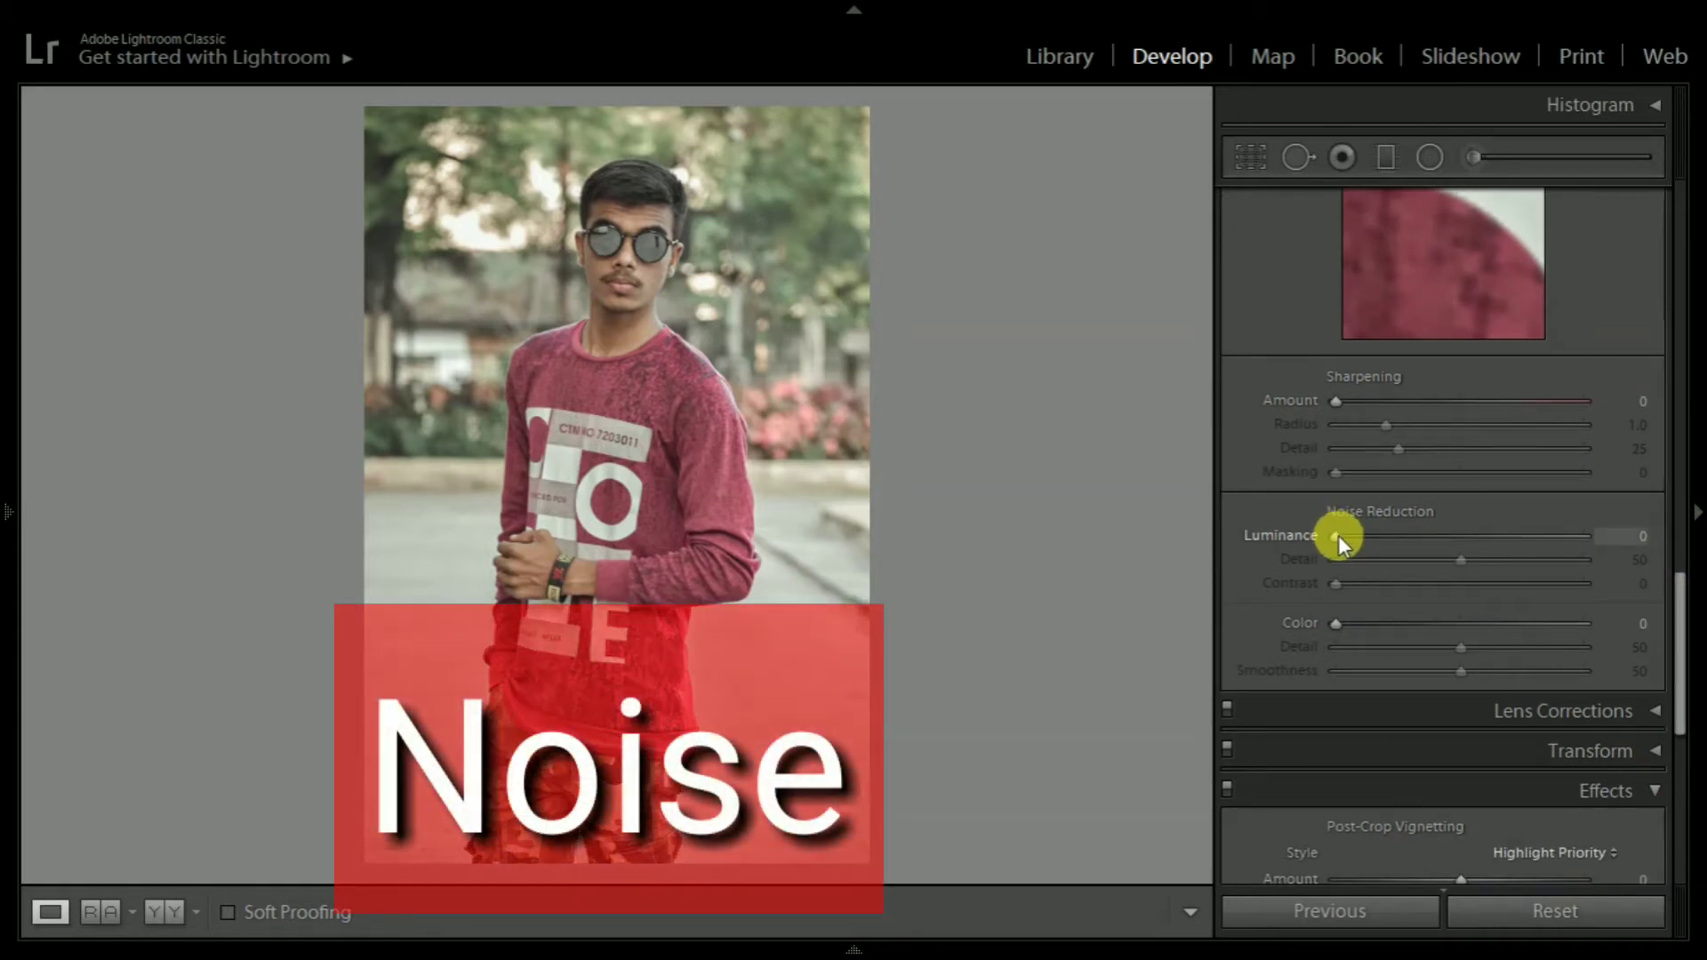
# Step: Set noise reduction to Luminance 19, Contrast 5, Color 7, Detail and Smoothness 57, plus Grain Amount 5
pyautogui.moveTo(1337, 535); pyautogui.dragTo(1383, 551)
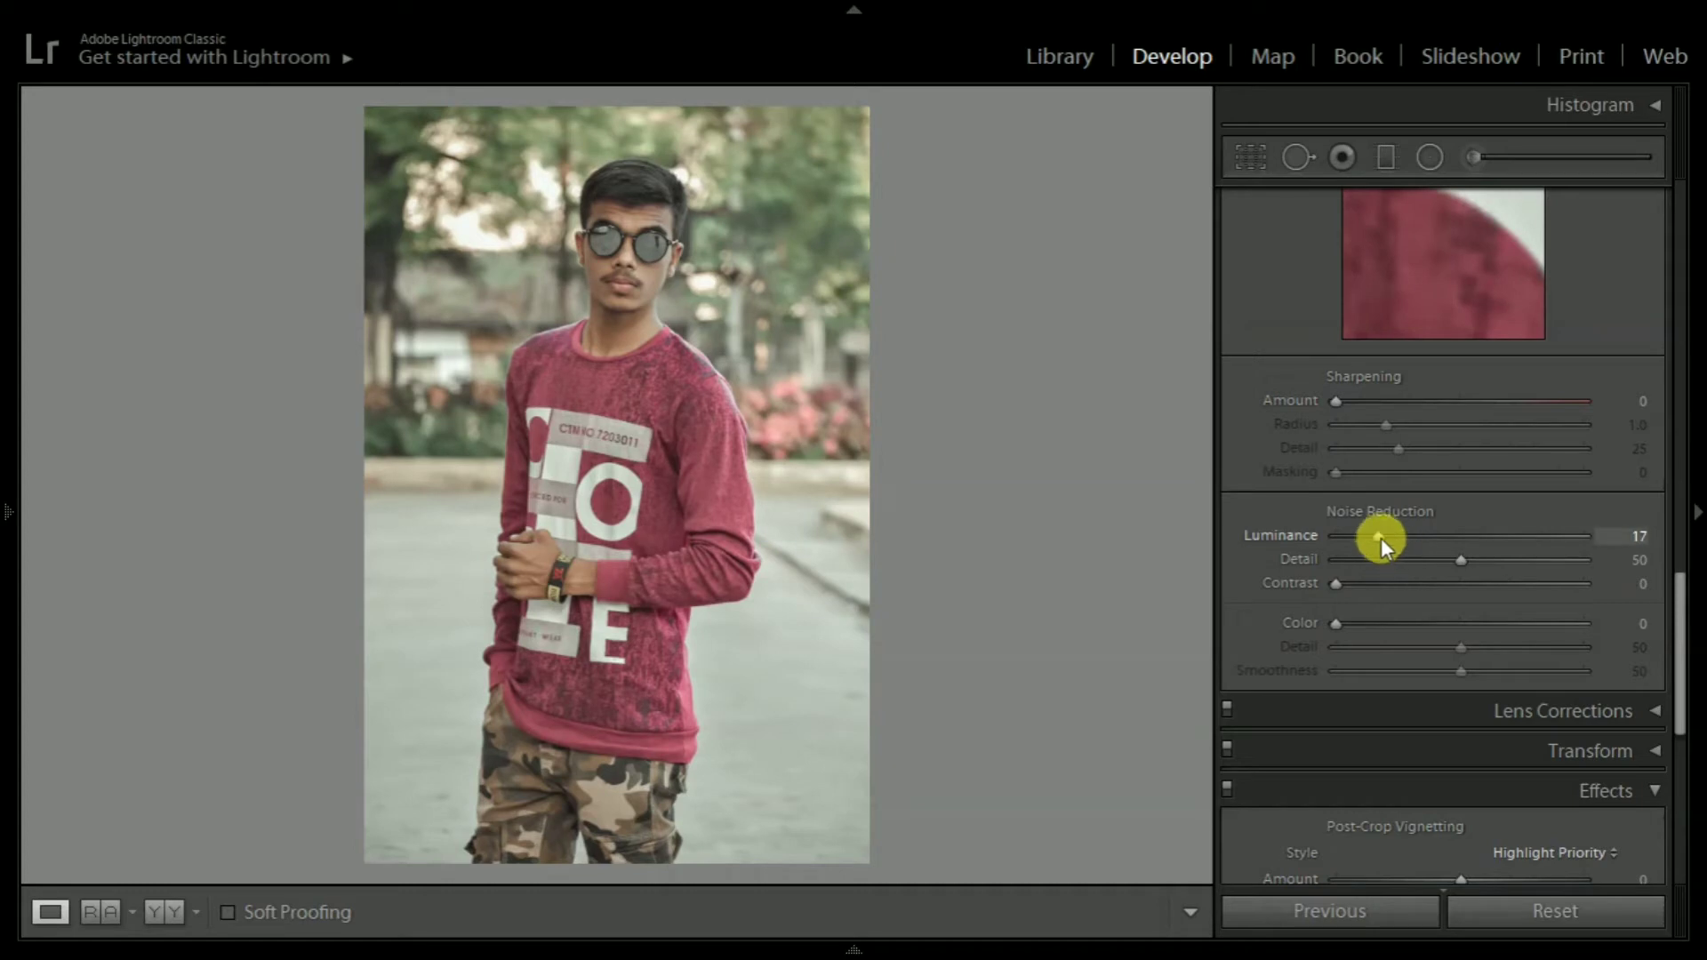
pyautogui.moveTo(1379, 537); pyautogui.dragTo(1468, 568)
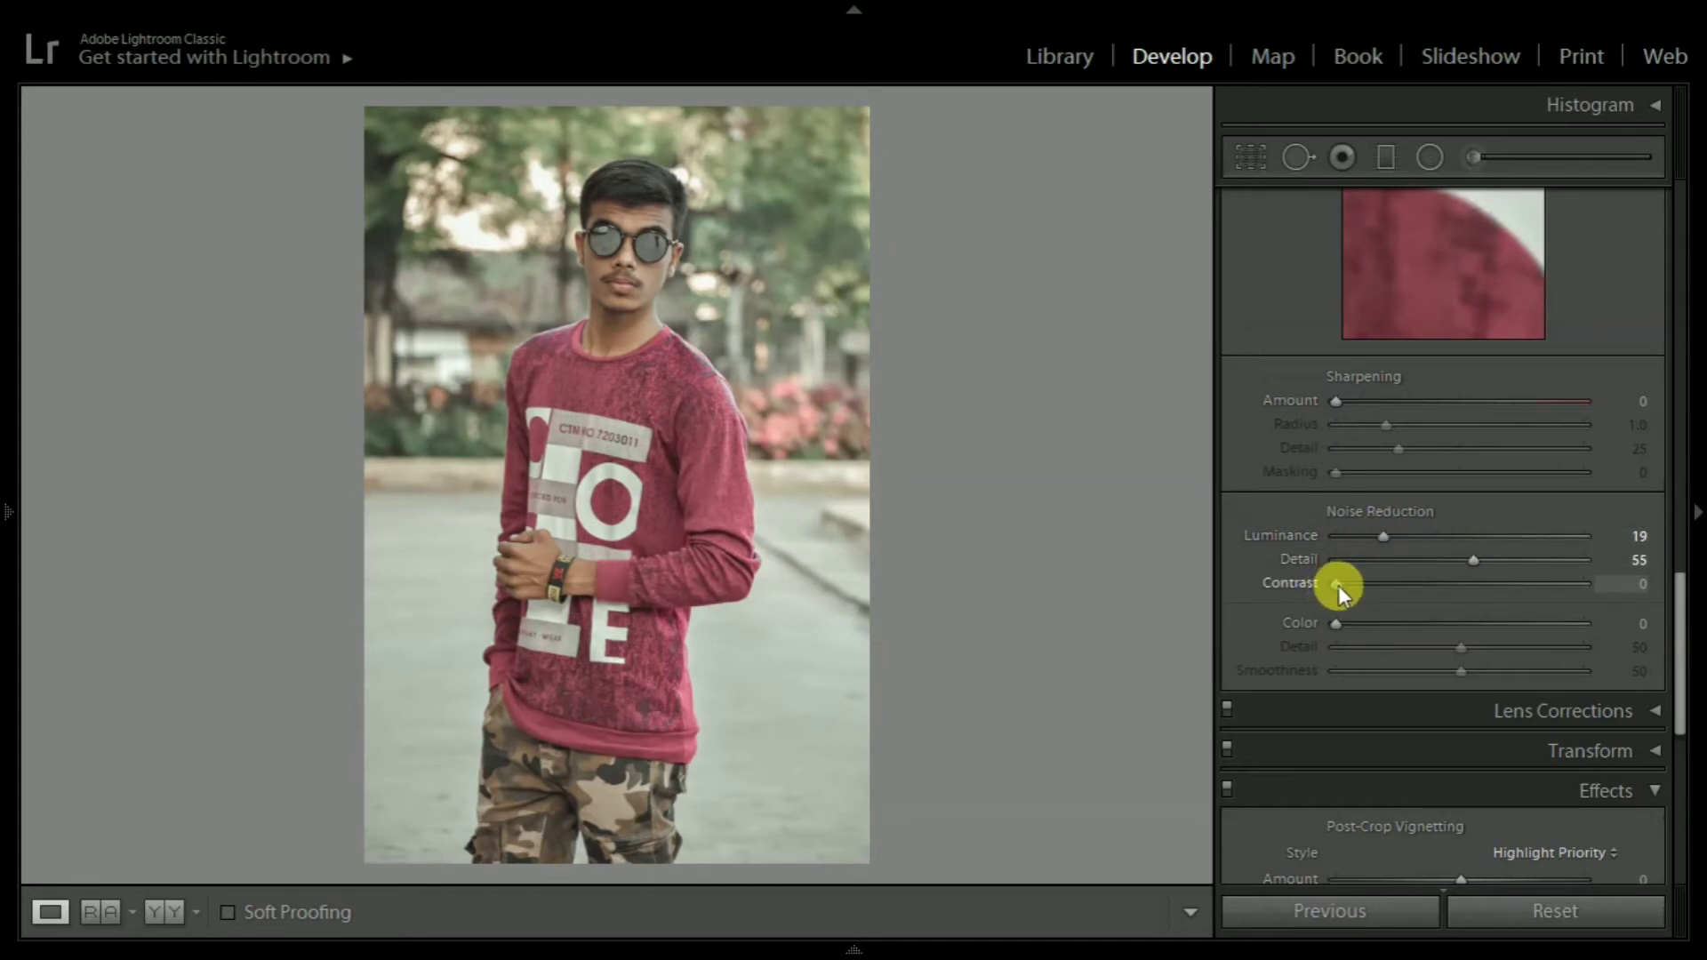
pyautogui.moveTo(1337, 585); pyautogui.dragTo(1353, 628)
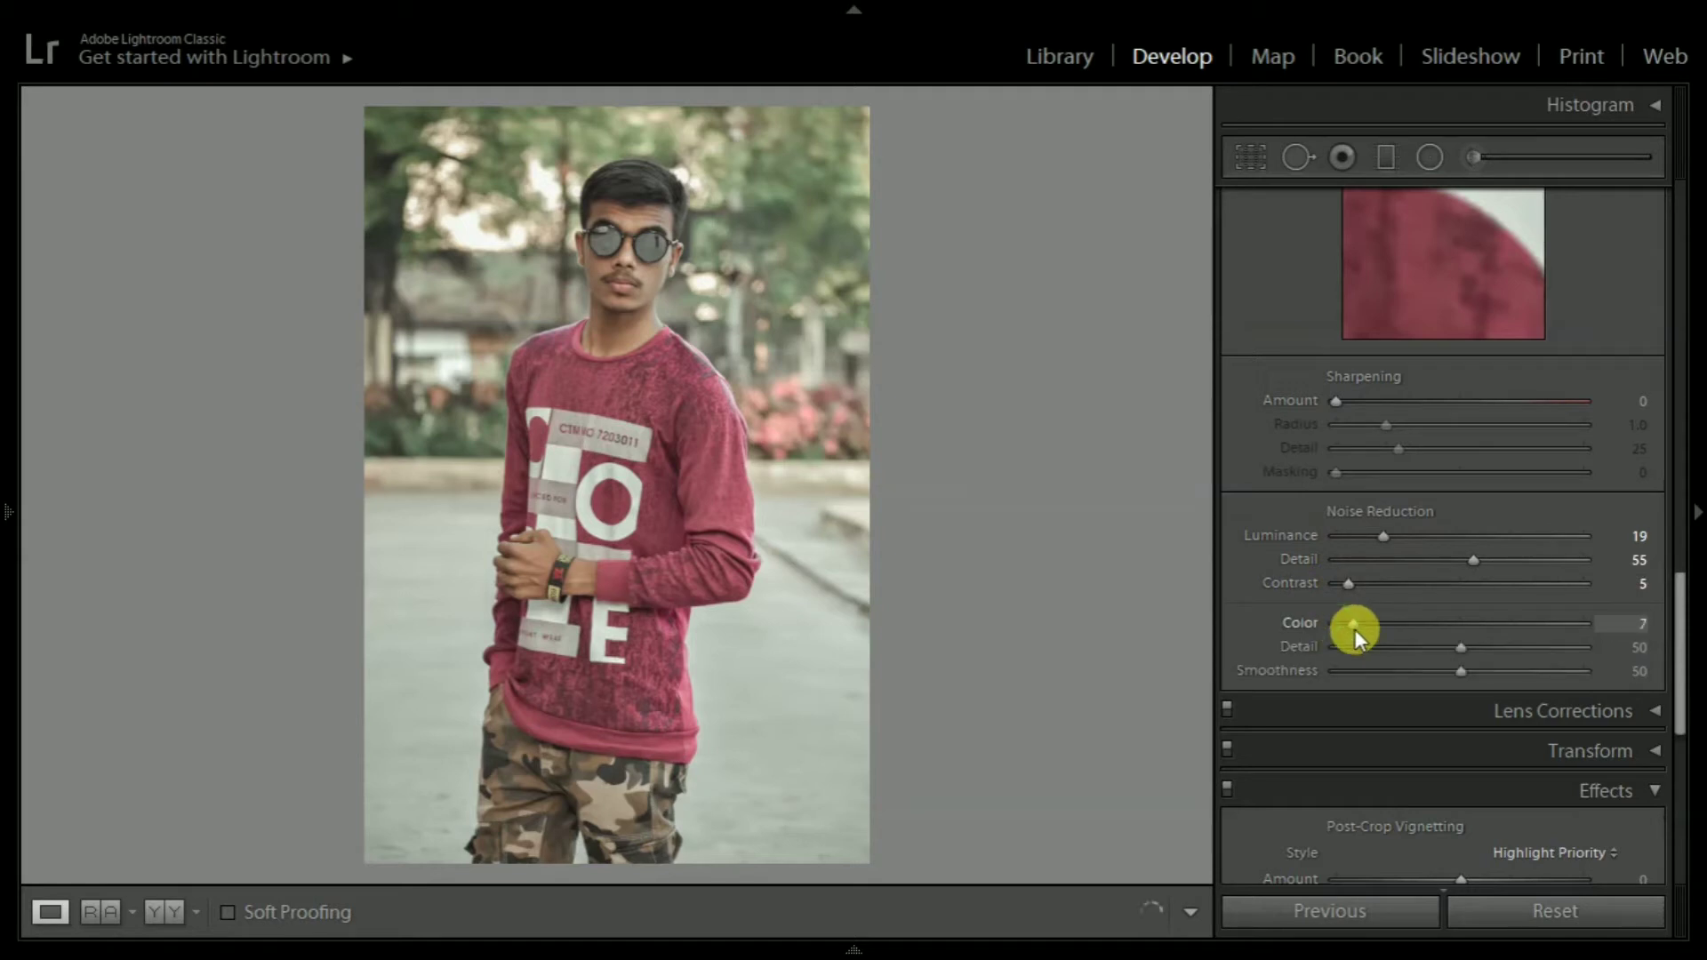
pyautogui.moveTo(1467, 647); pyautogui.dragTo(1481, 674)
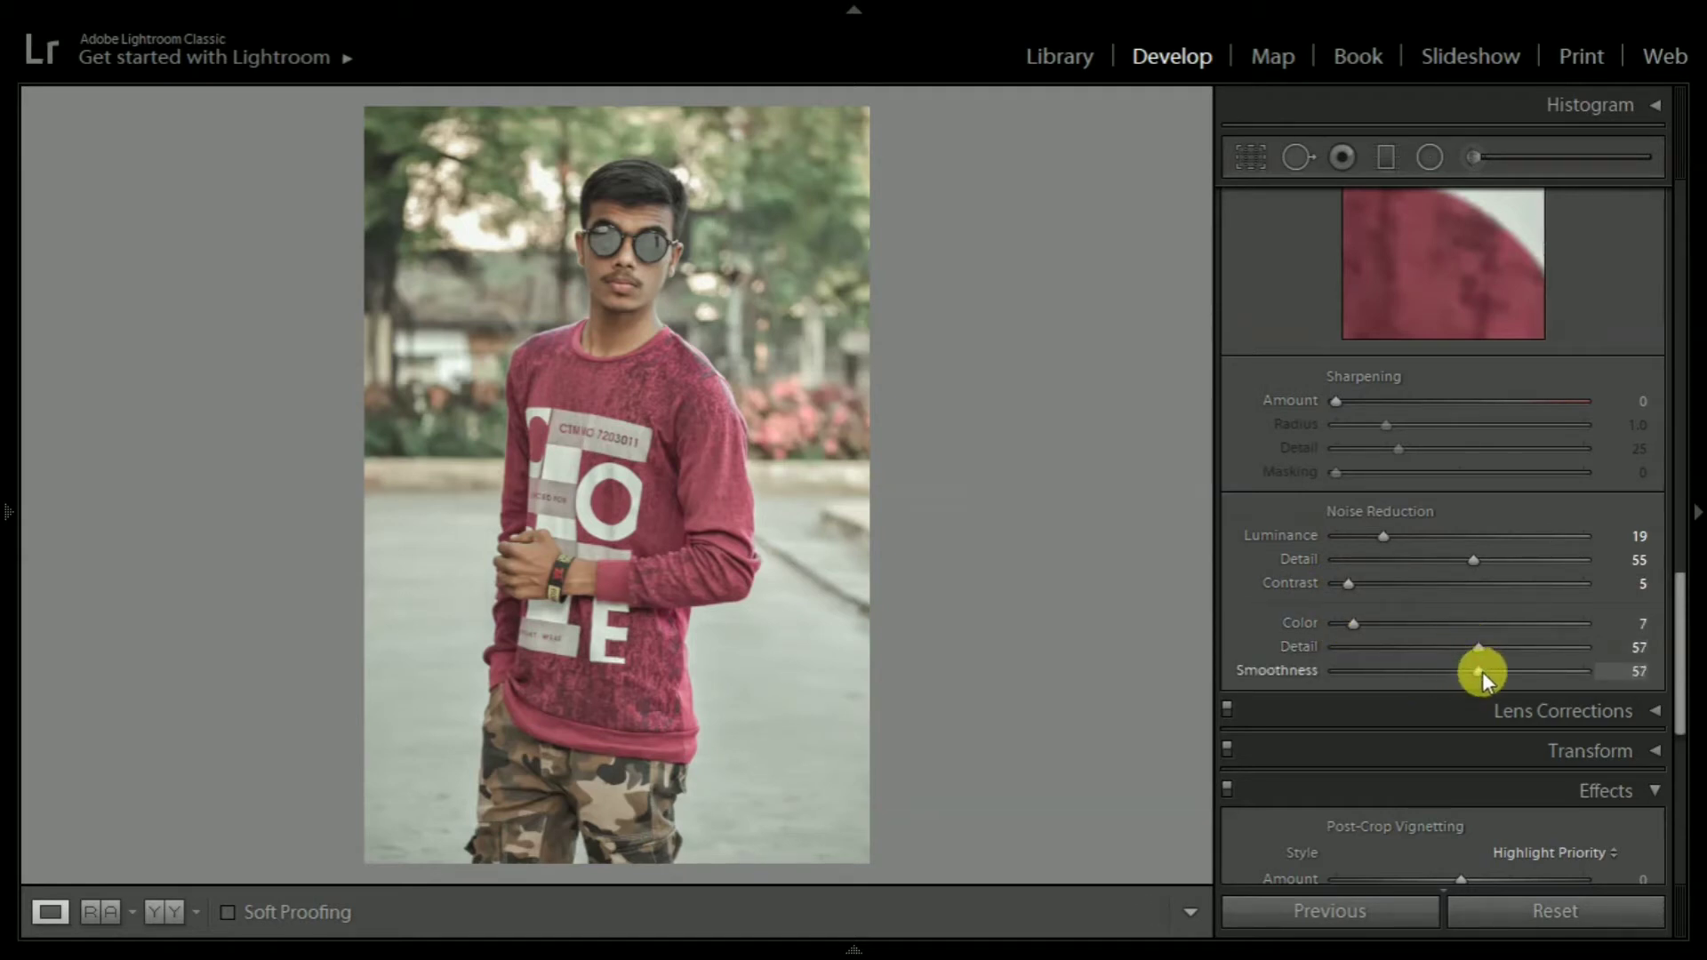
pyautogui.moveTo(1683, 642); pyautogui.dragTo(1682, 738)
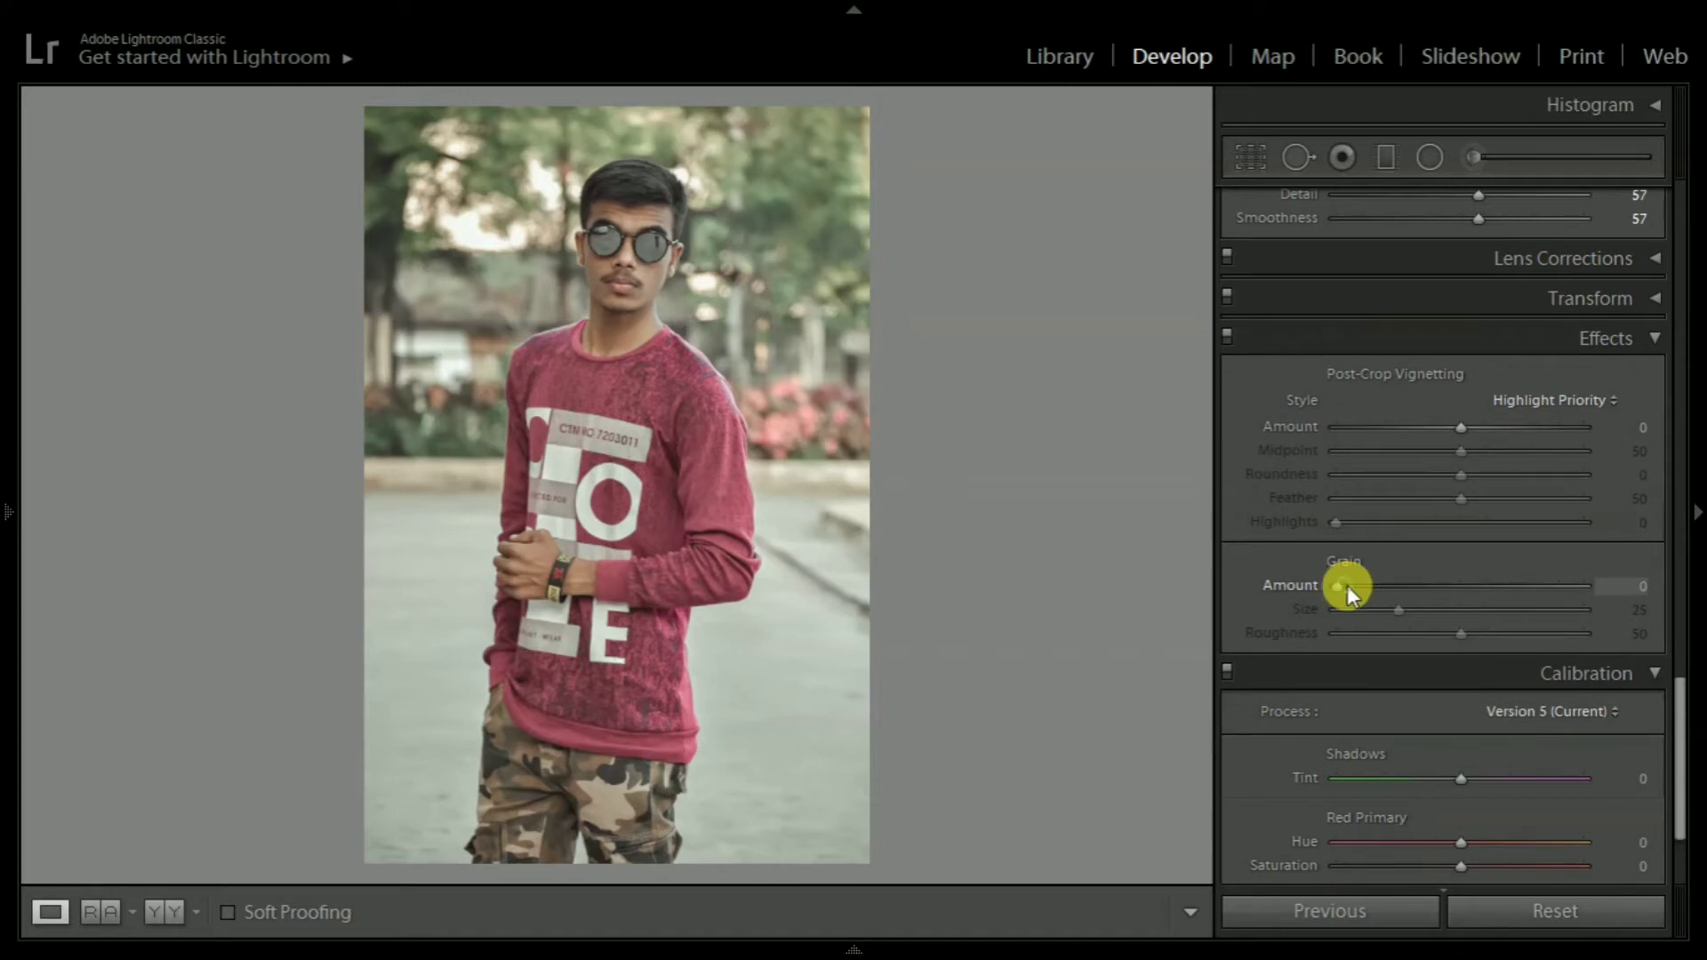
pyautogui.moveTo(1353, 588); pyautogui.dragTo(1354, 591)
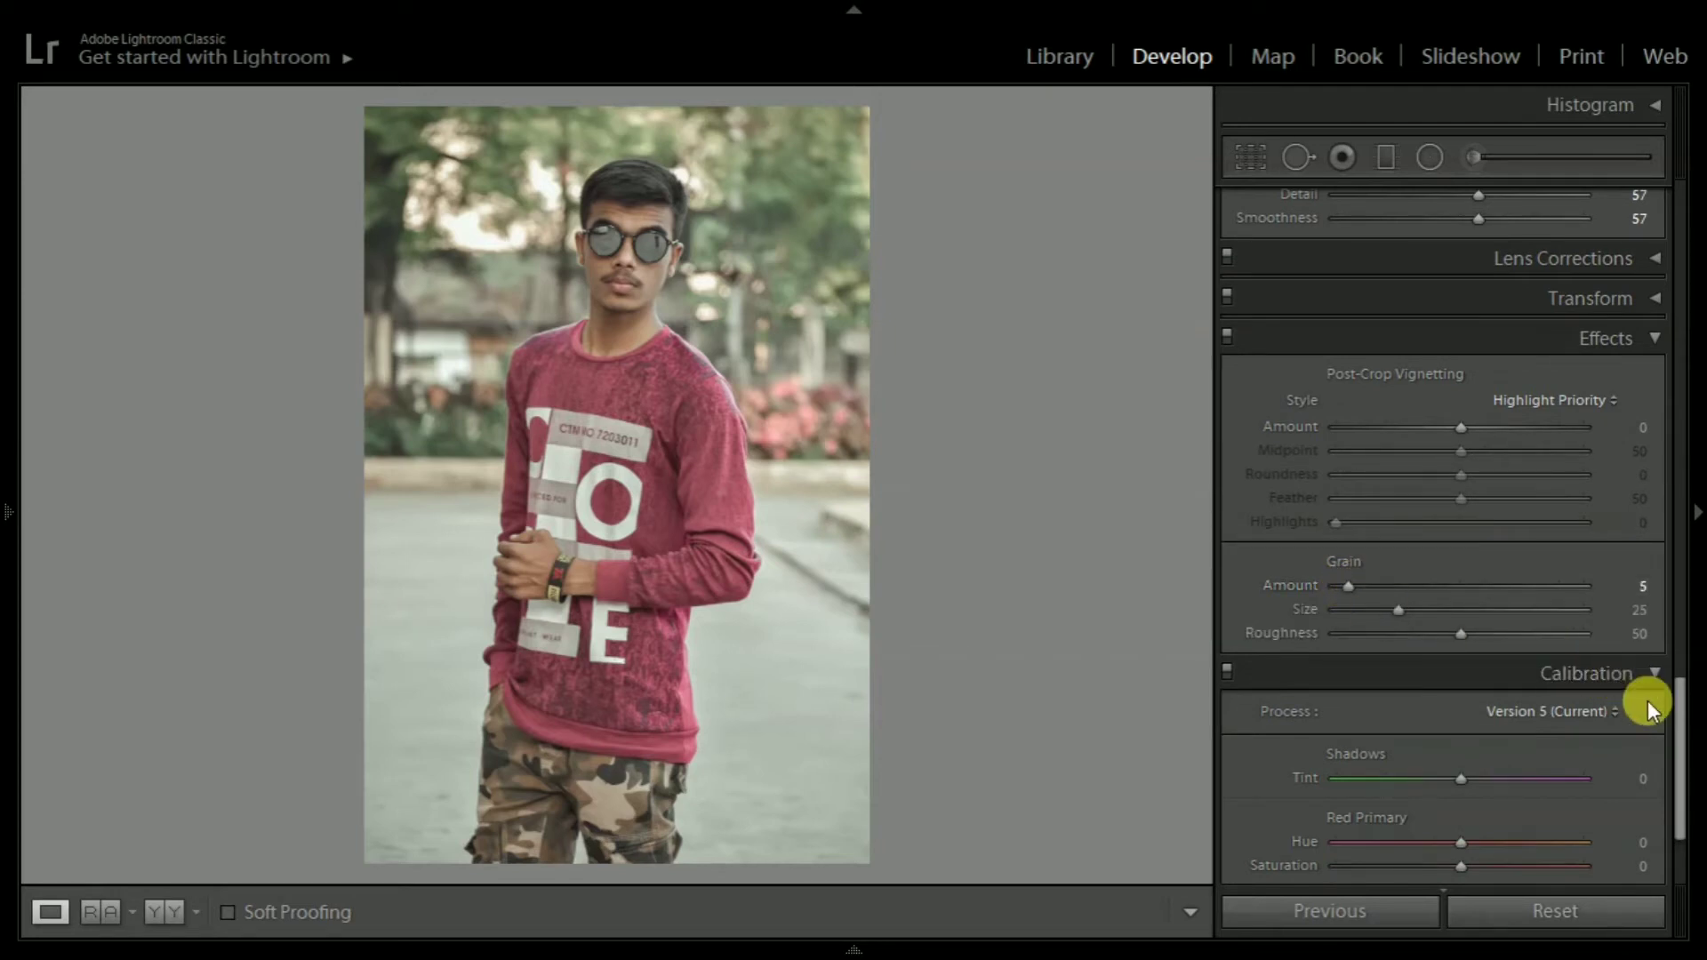
# Step: Set calibration to Blue Primary Hue −14, Saturation +12, Green Hue +11, Red Hue +8
pyautogui.moveTo(1676, 711); pyautogui.dragTo(1671, 765)
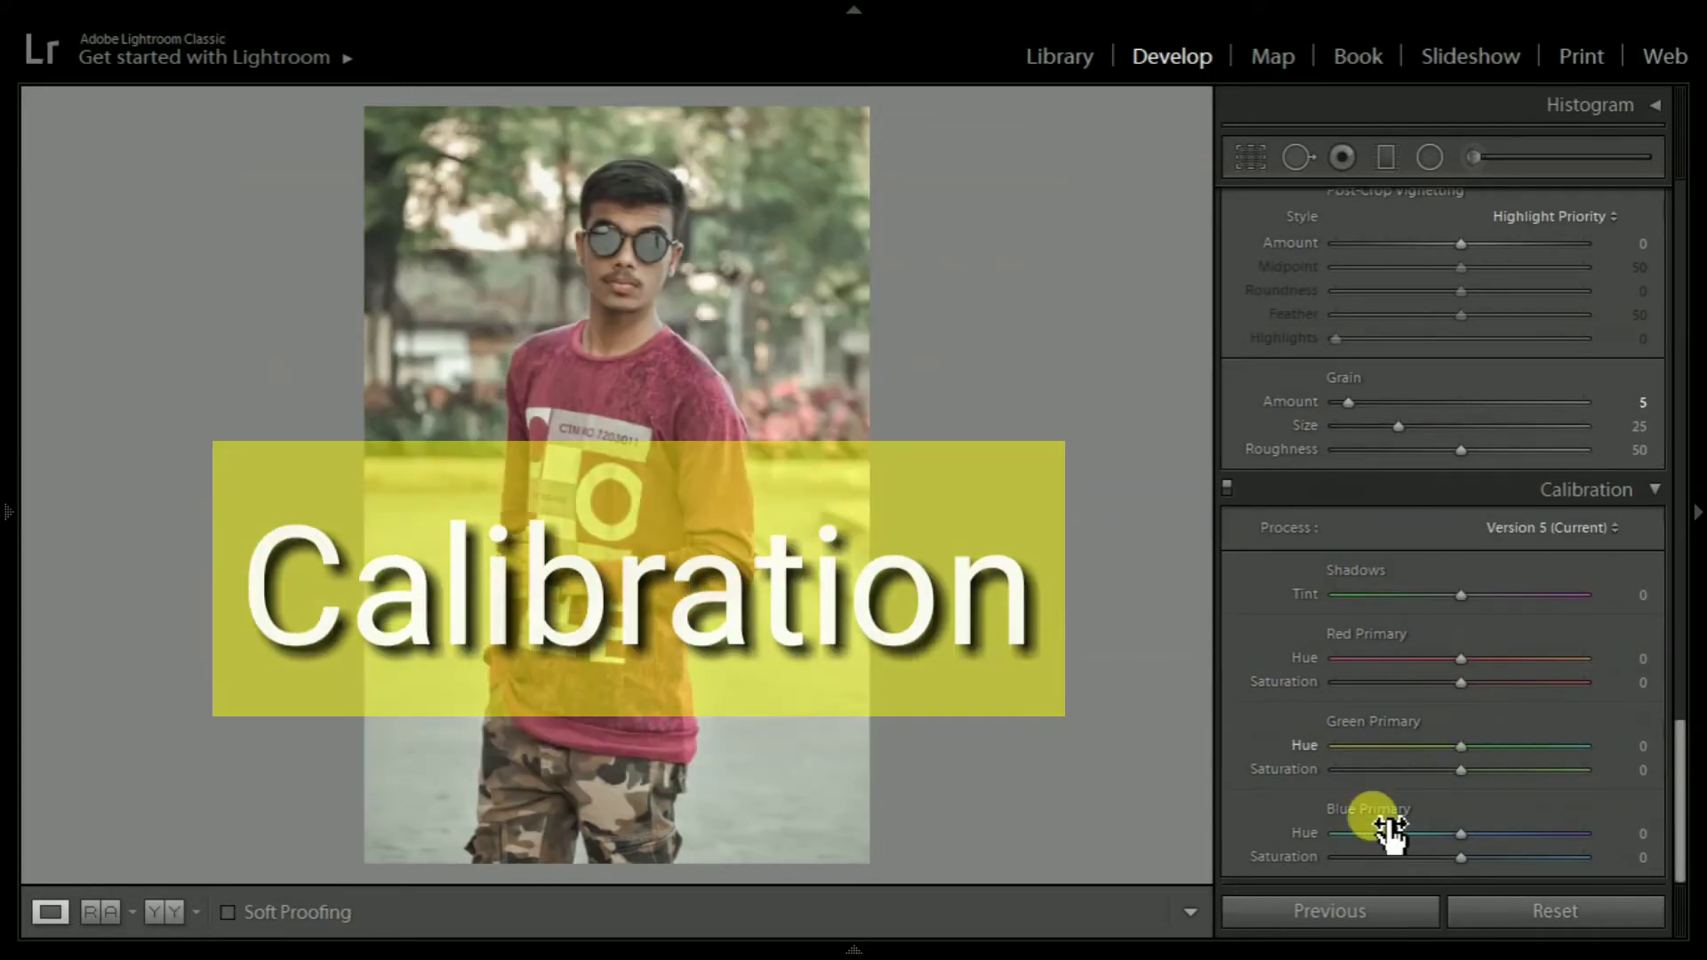
pyautogui.moveTo(1456, 835); pyautogui.dragTo(1439, 834)
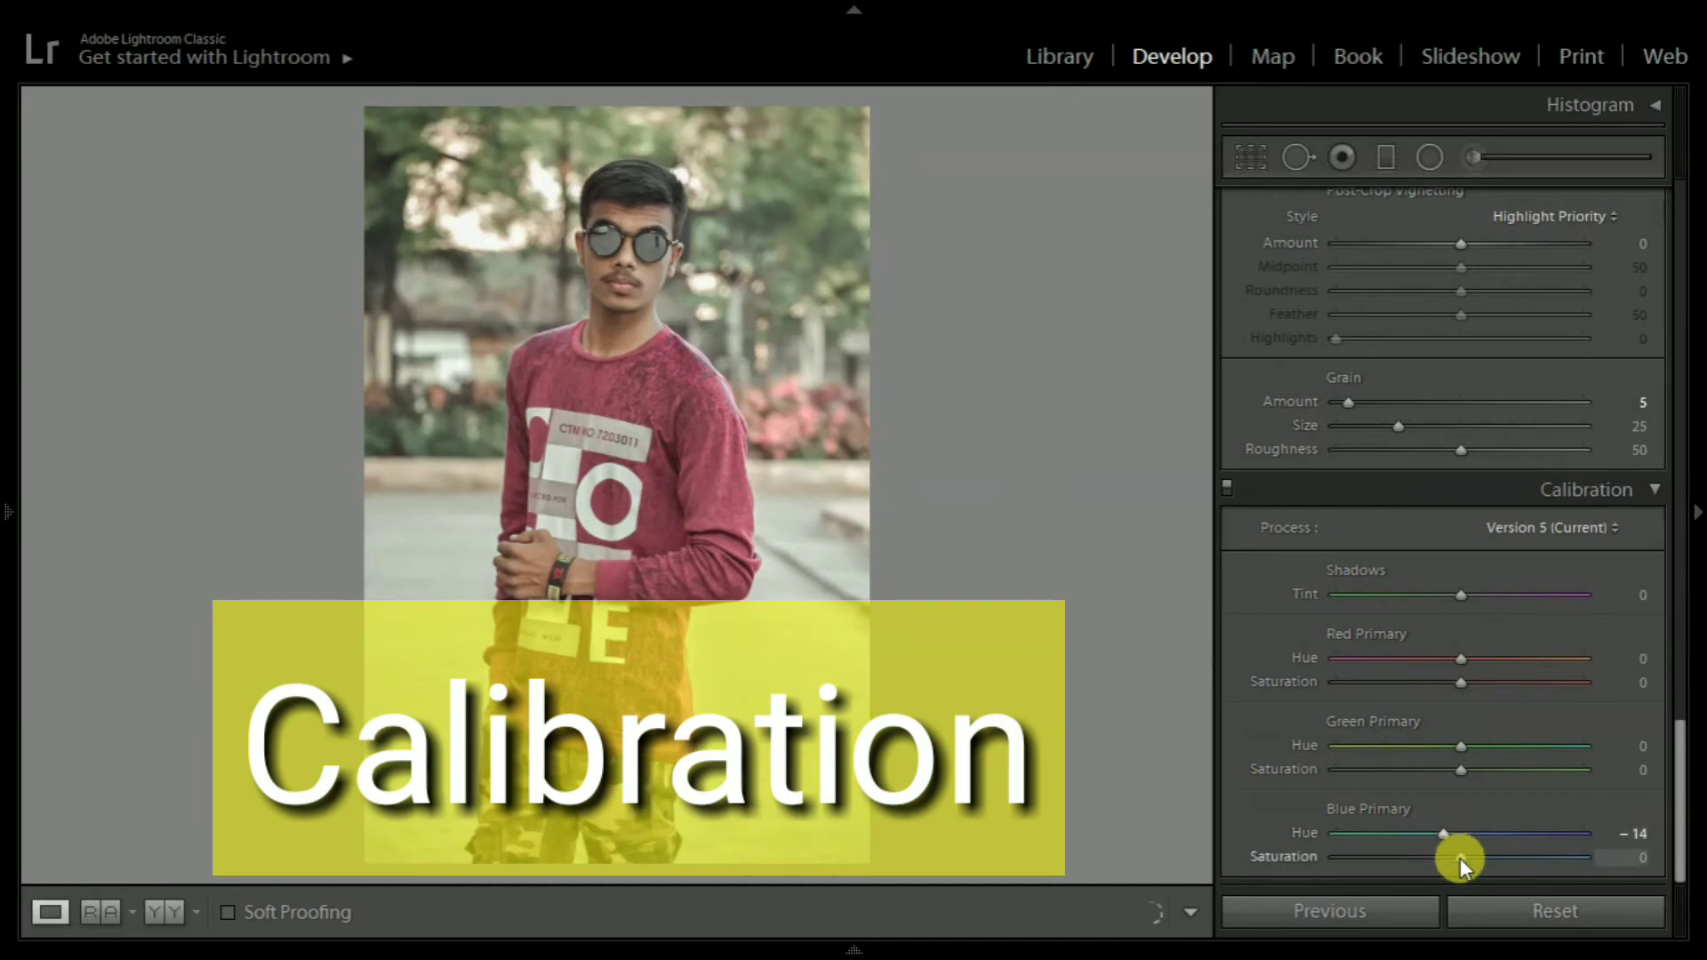
pyautogui.moveTo(1460, 856); pyautogui.dragTo(1475, 860)
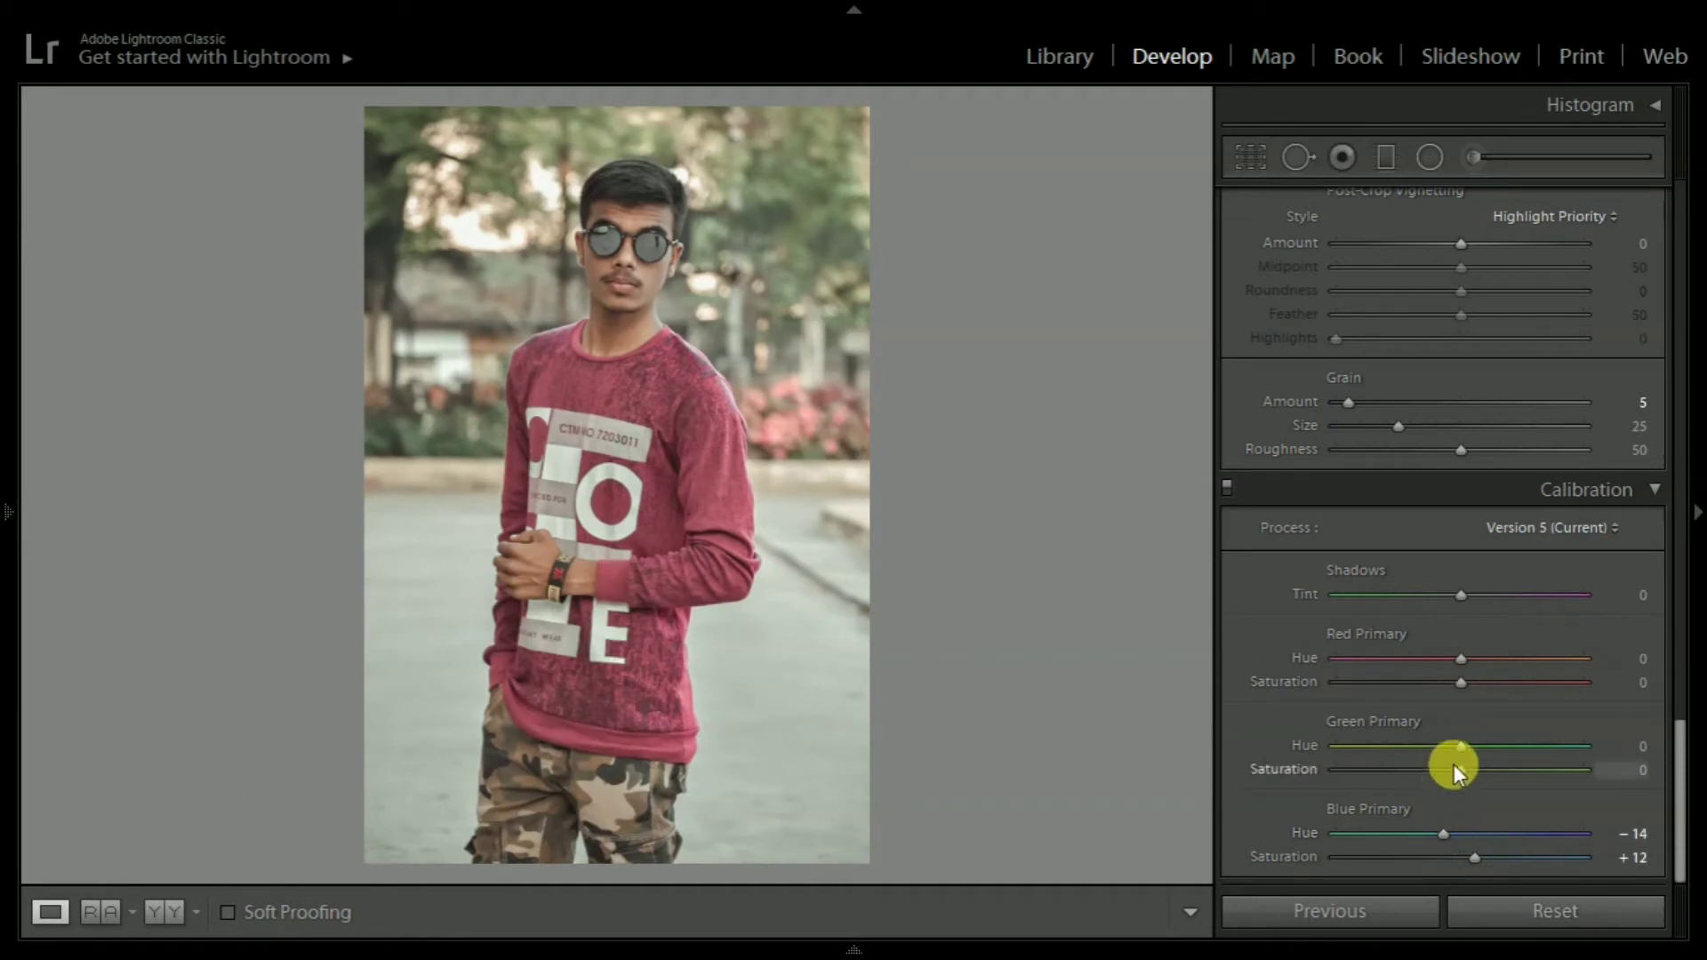
pyautogui.moveTo(1464, 747); pyautogui.dragTo(1501, 749)
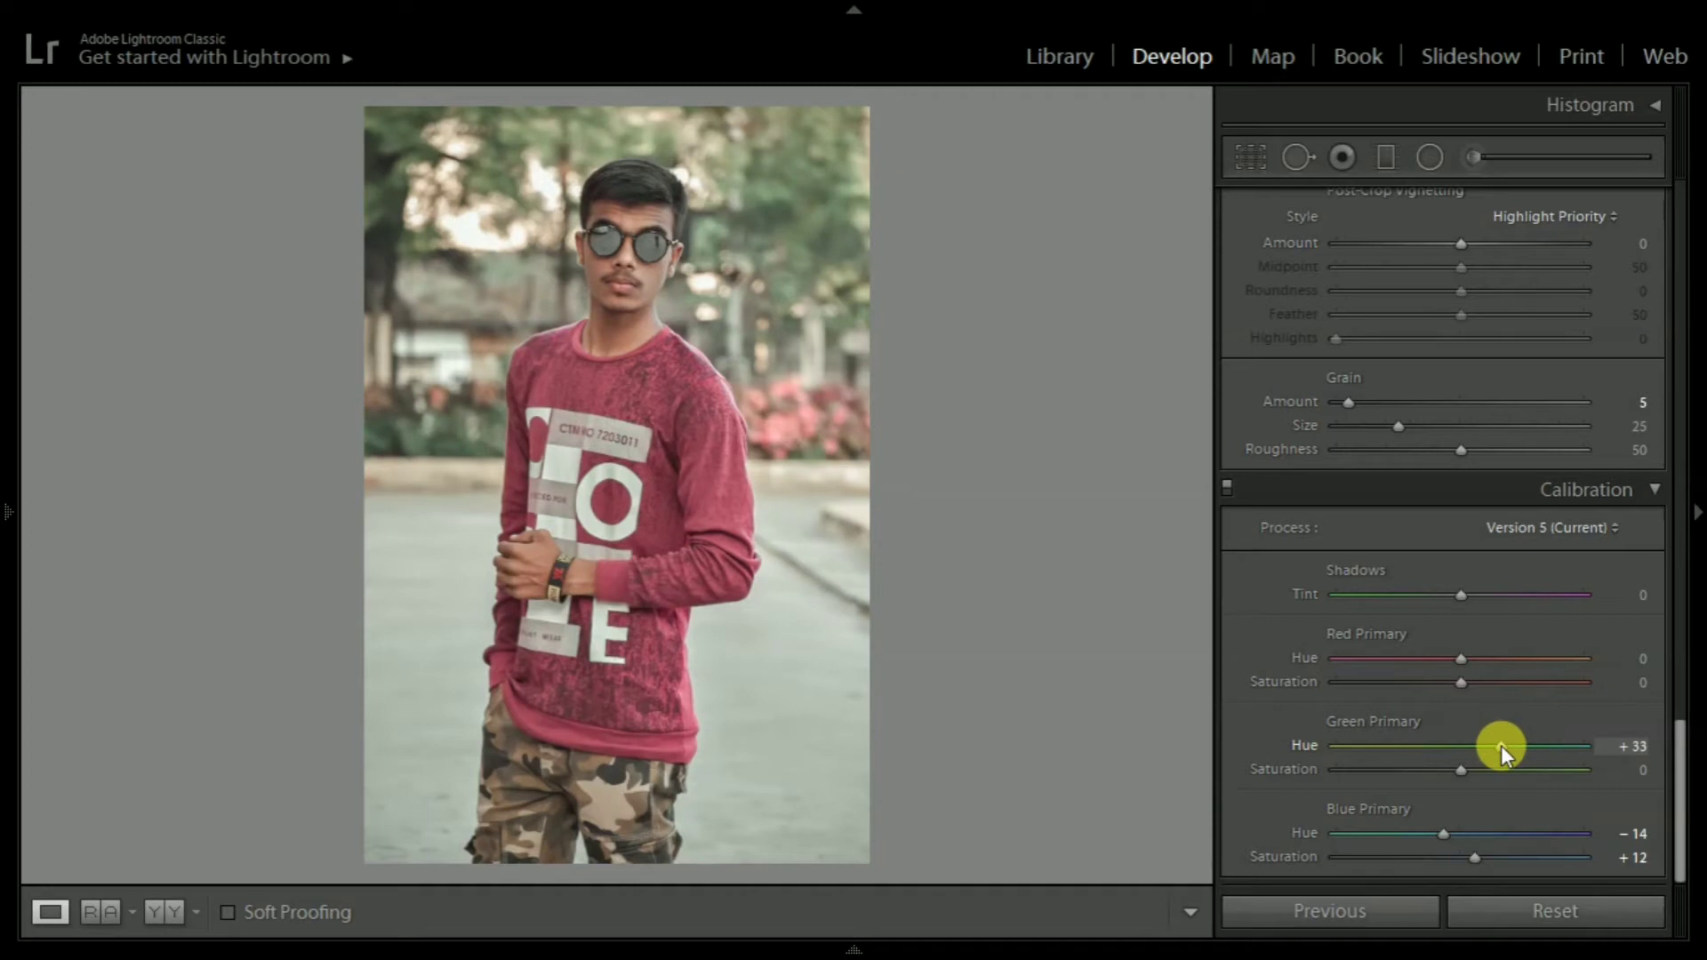
pyautogui.moveTo(1500, 745); pyautogui.dragTo(1524, 748)
pyautogui.click(1474, 745)
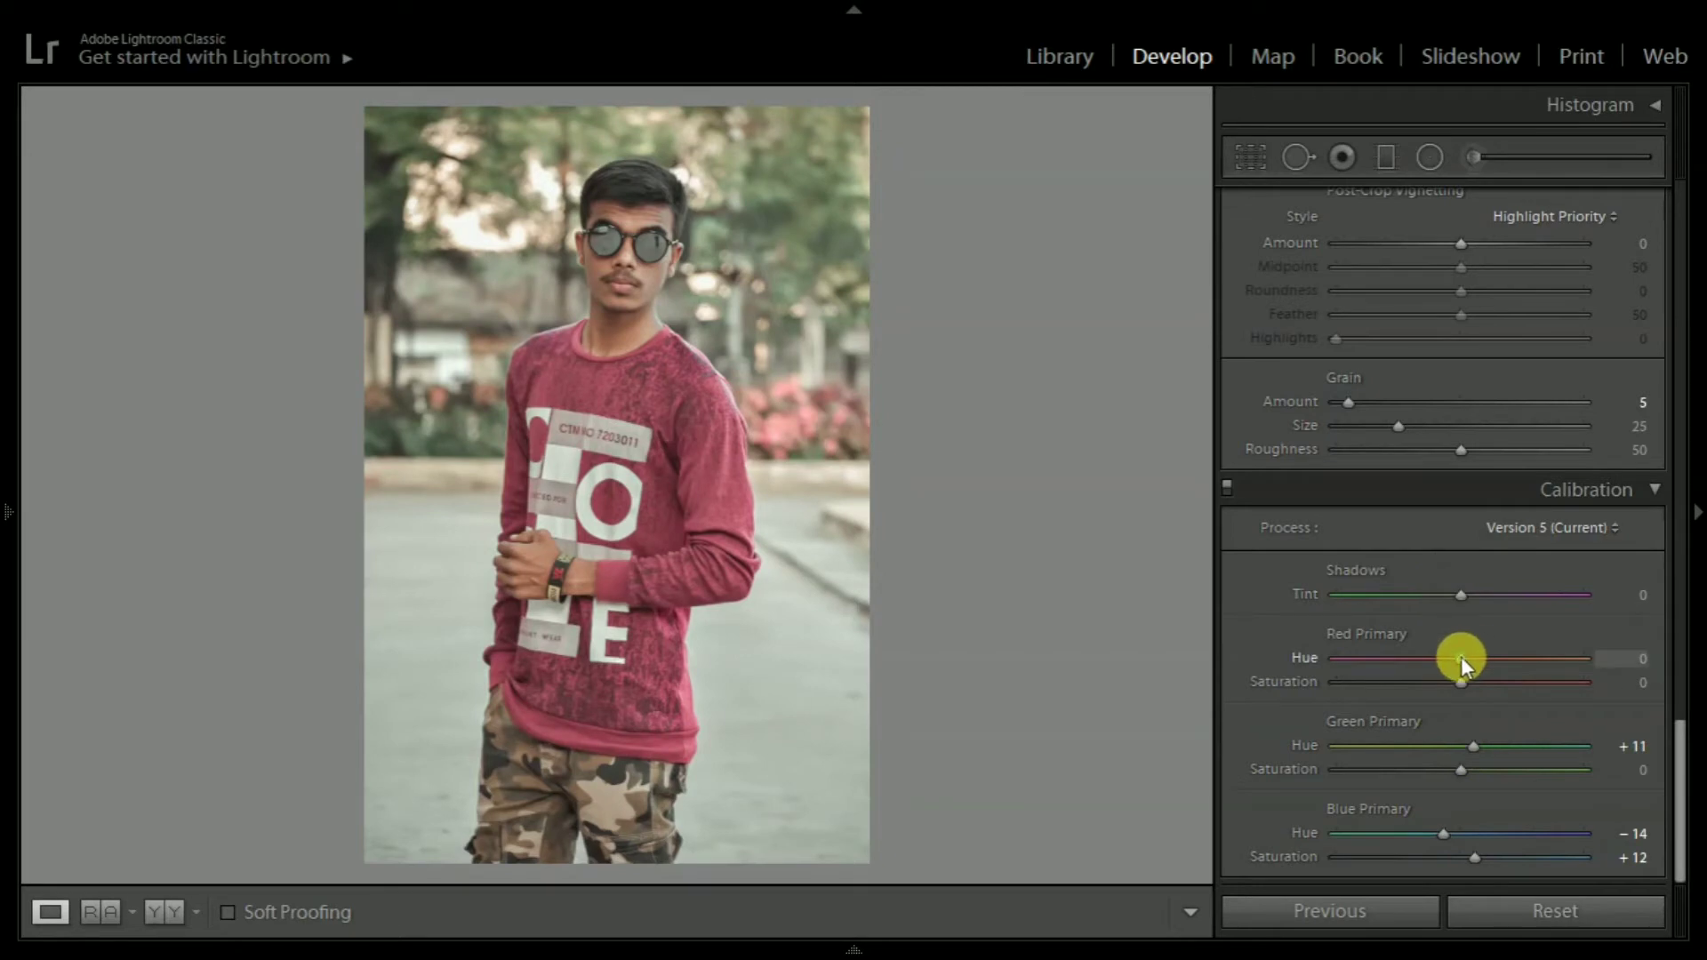
pyautogui.moveTo(1463, 656); pyautogui.dragTo(1465, 656)
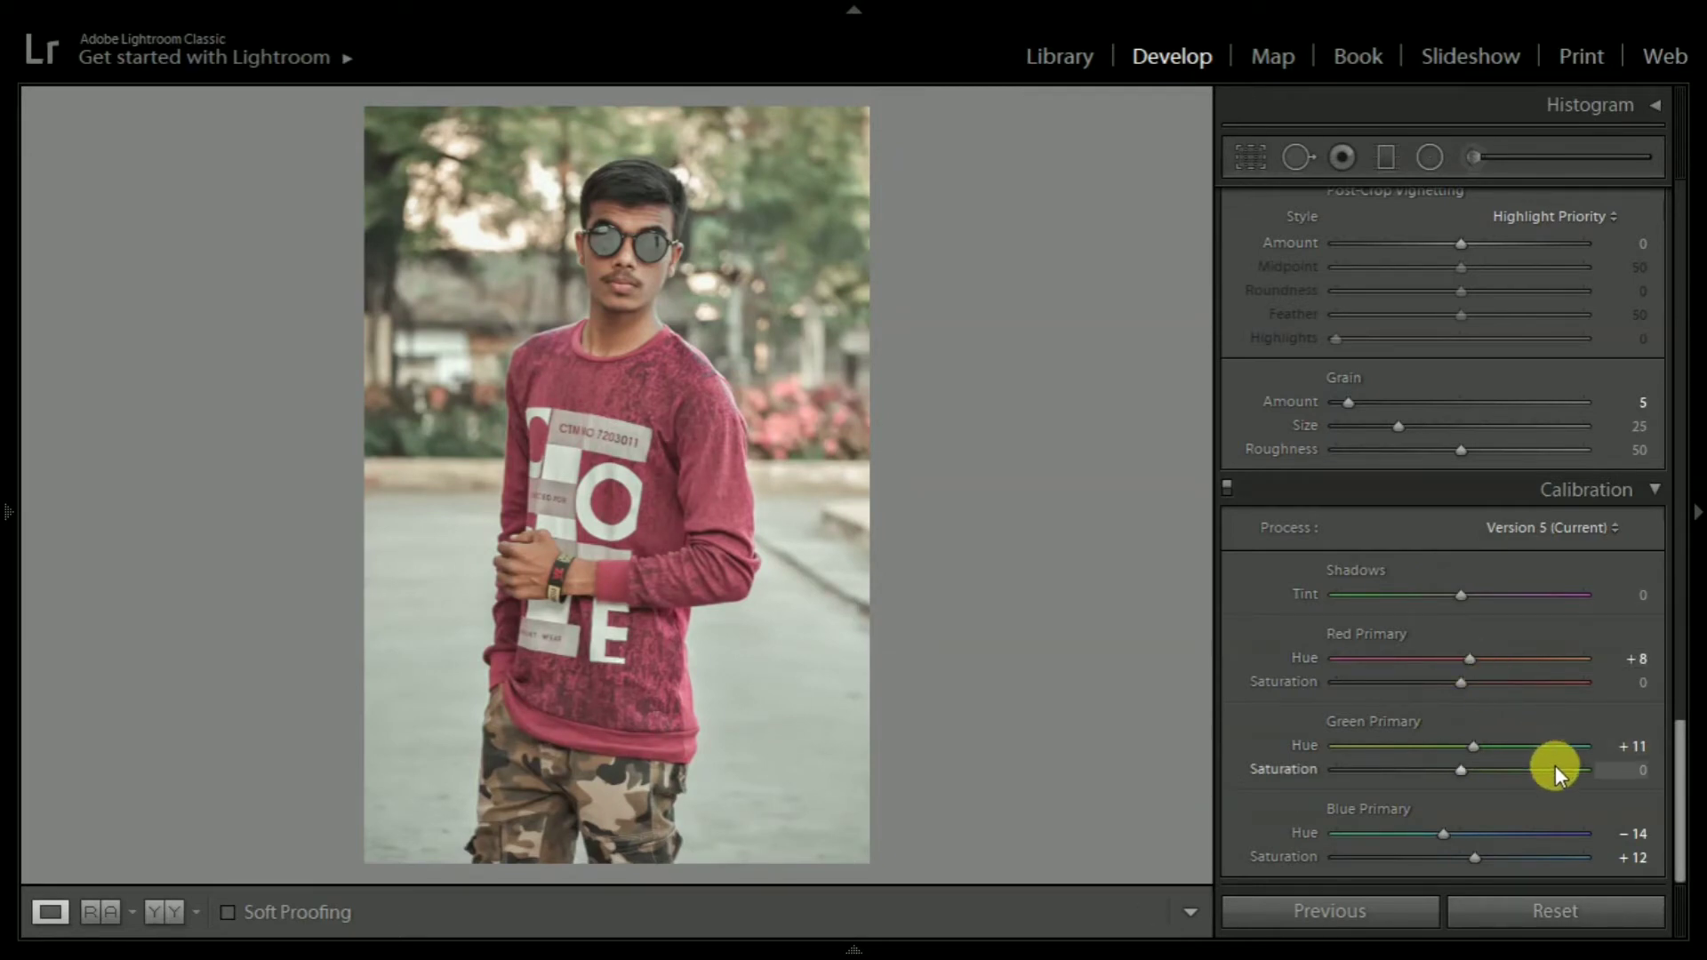
# Step: Toggle the before/after view with backslash to compare the edits, ending on the edited version
pyautogui.press('\\')
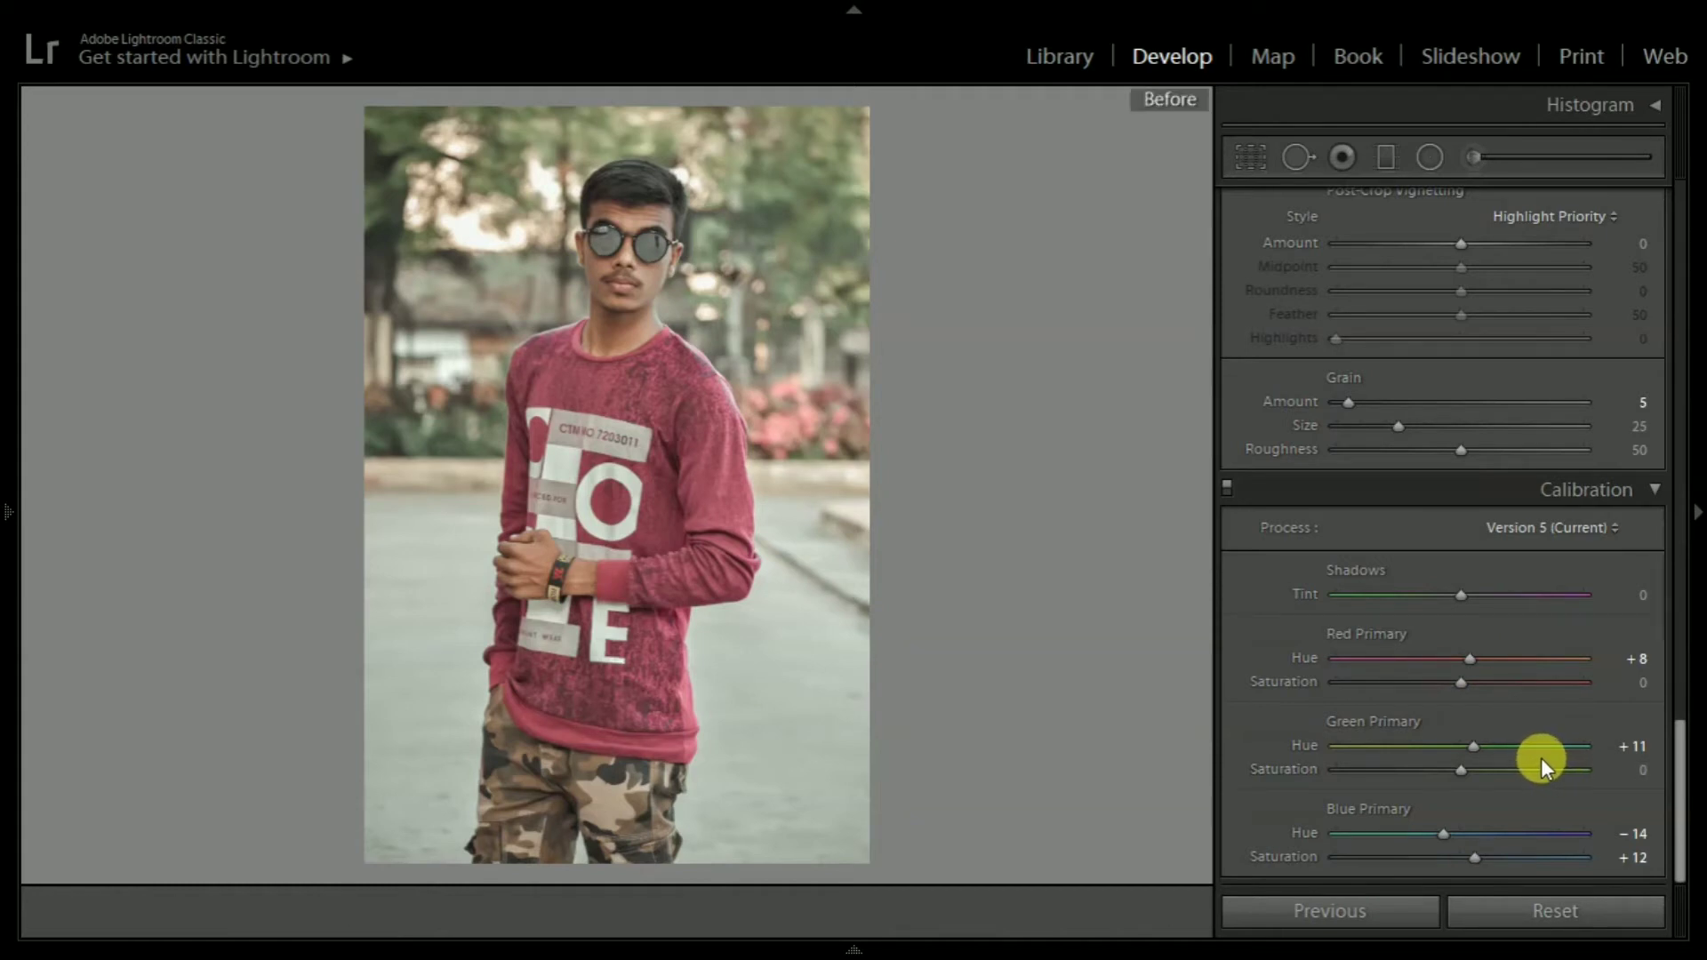
pyautogui.press('\\')
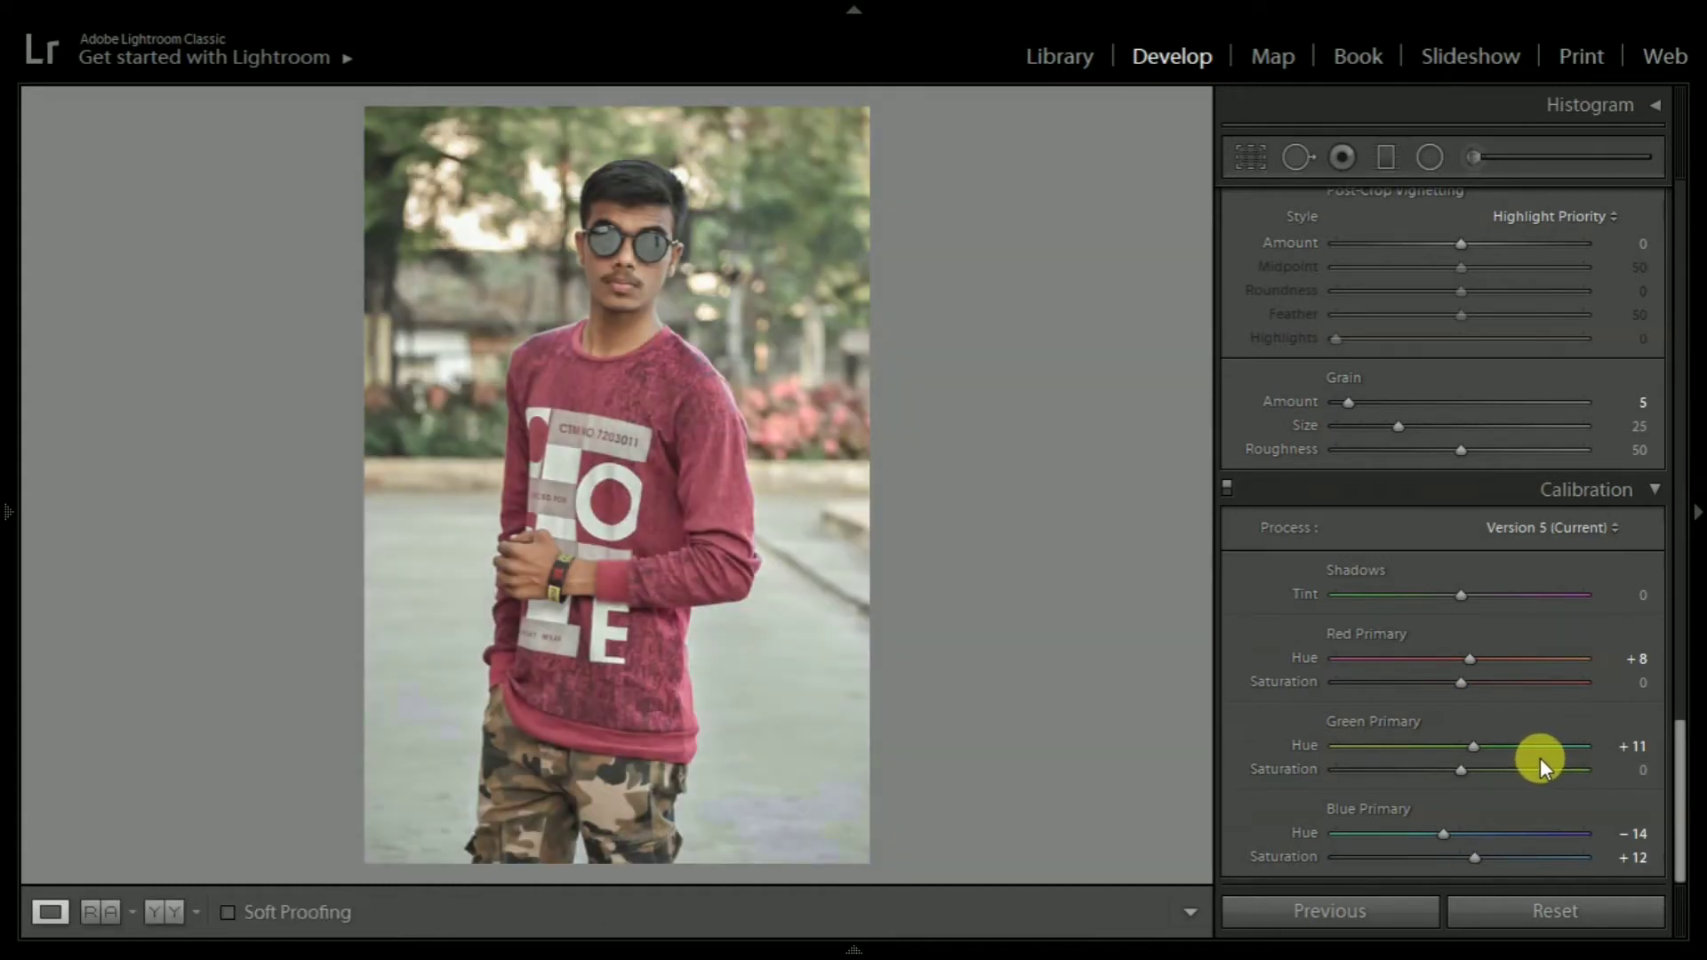
pyautogui.press('\\')
pyautogui.press('\\')
pyautogui.scroll(1, 1676, 769)
pyautogui.moveTo(1676, 770); pyautogui.dragTo(1634, 217)
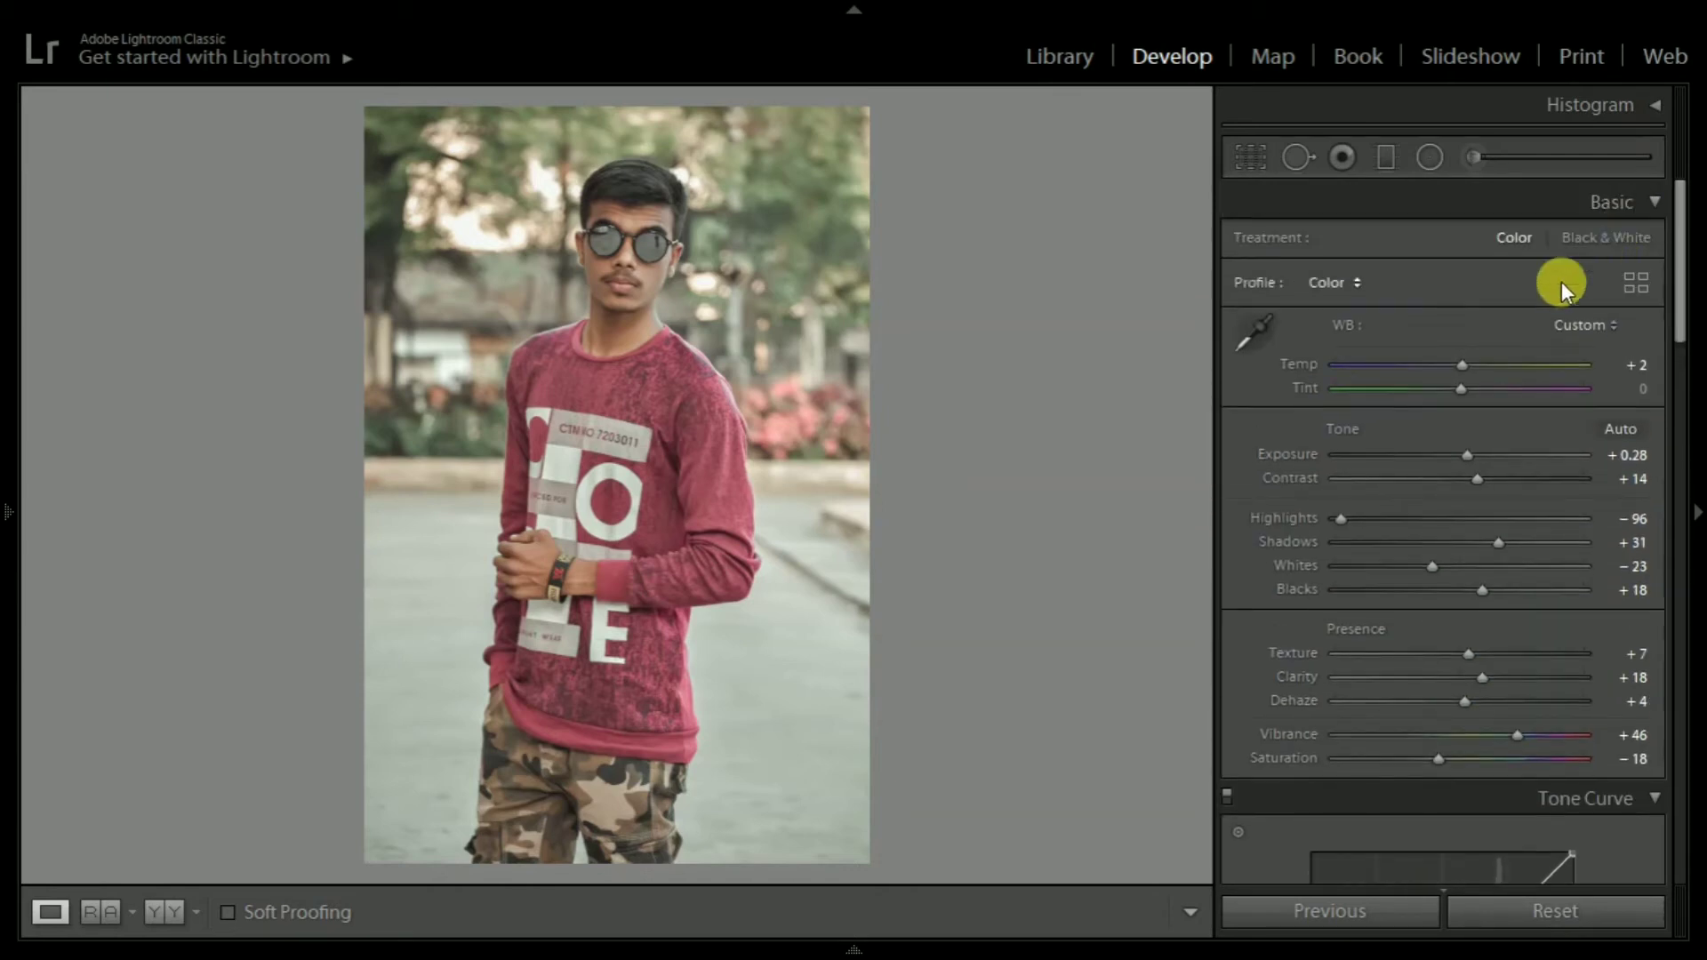
# Step: Draw a radial filter over the man's head and stretch it tall over his figure
pyautogui.click(1432, 165)
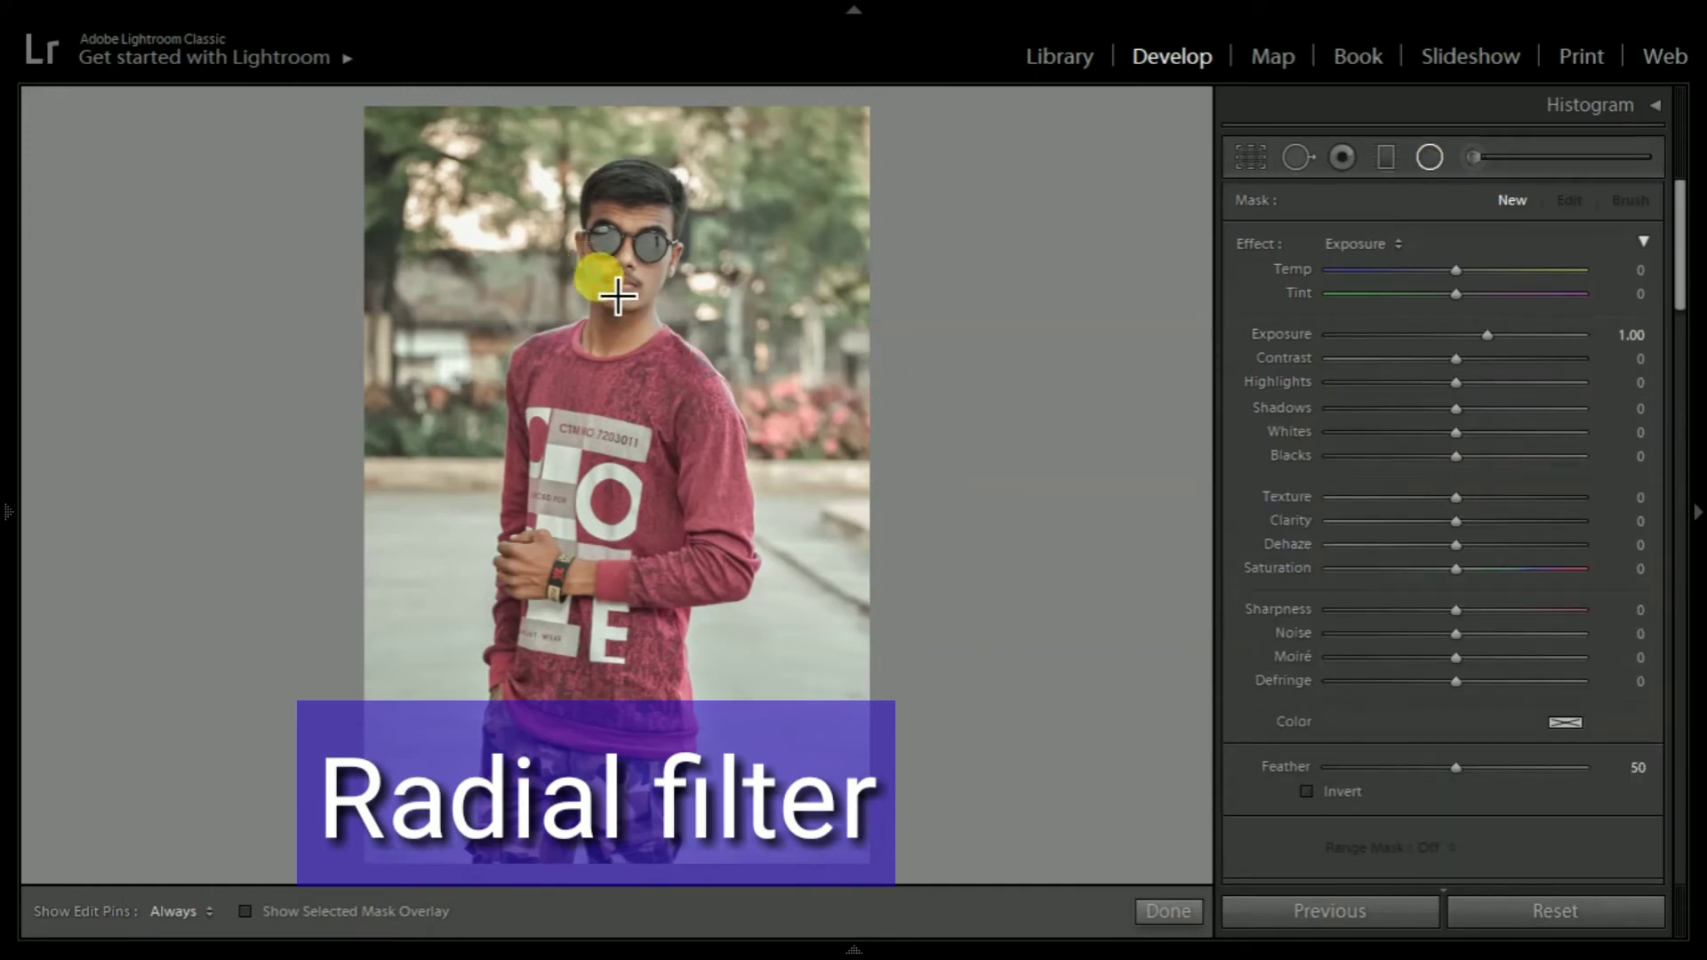
pyautogui.moveTo(594, 271); pyautogui.dragTo(770, 499)
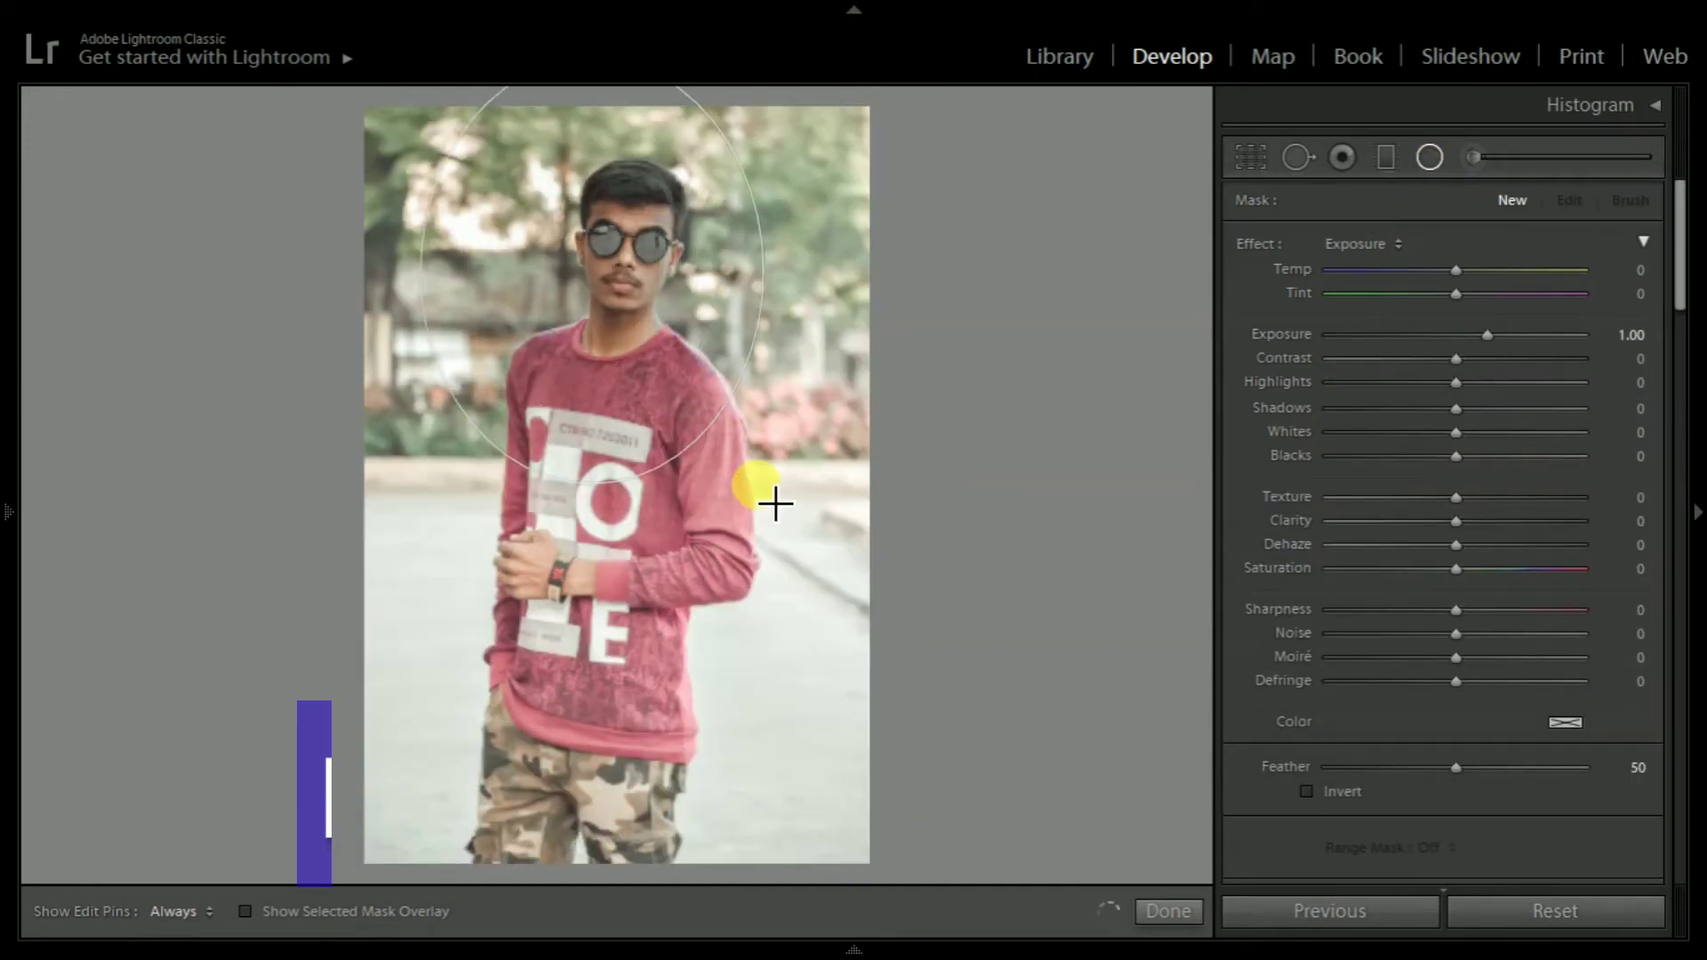
pyautogui.click(581, 279)
pyautogui.moveTo(590, 285); pyautogui.dragTo(615, 372)
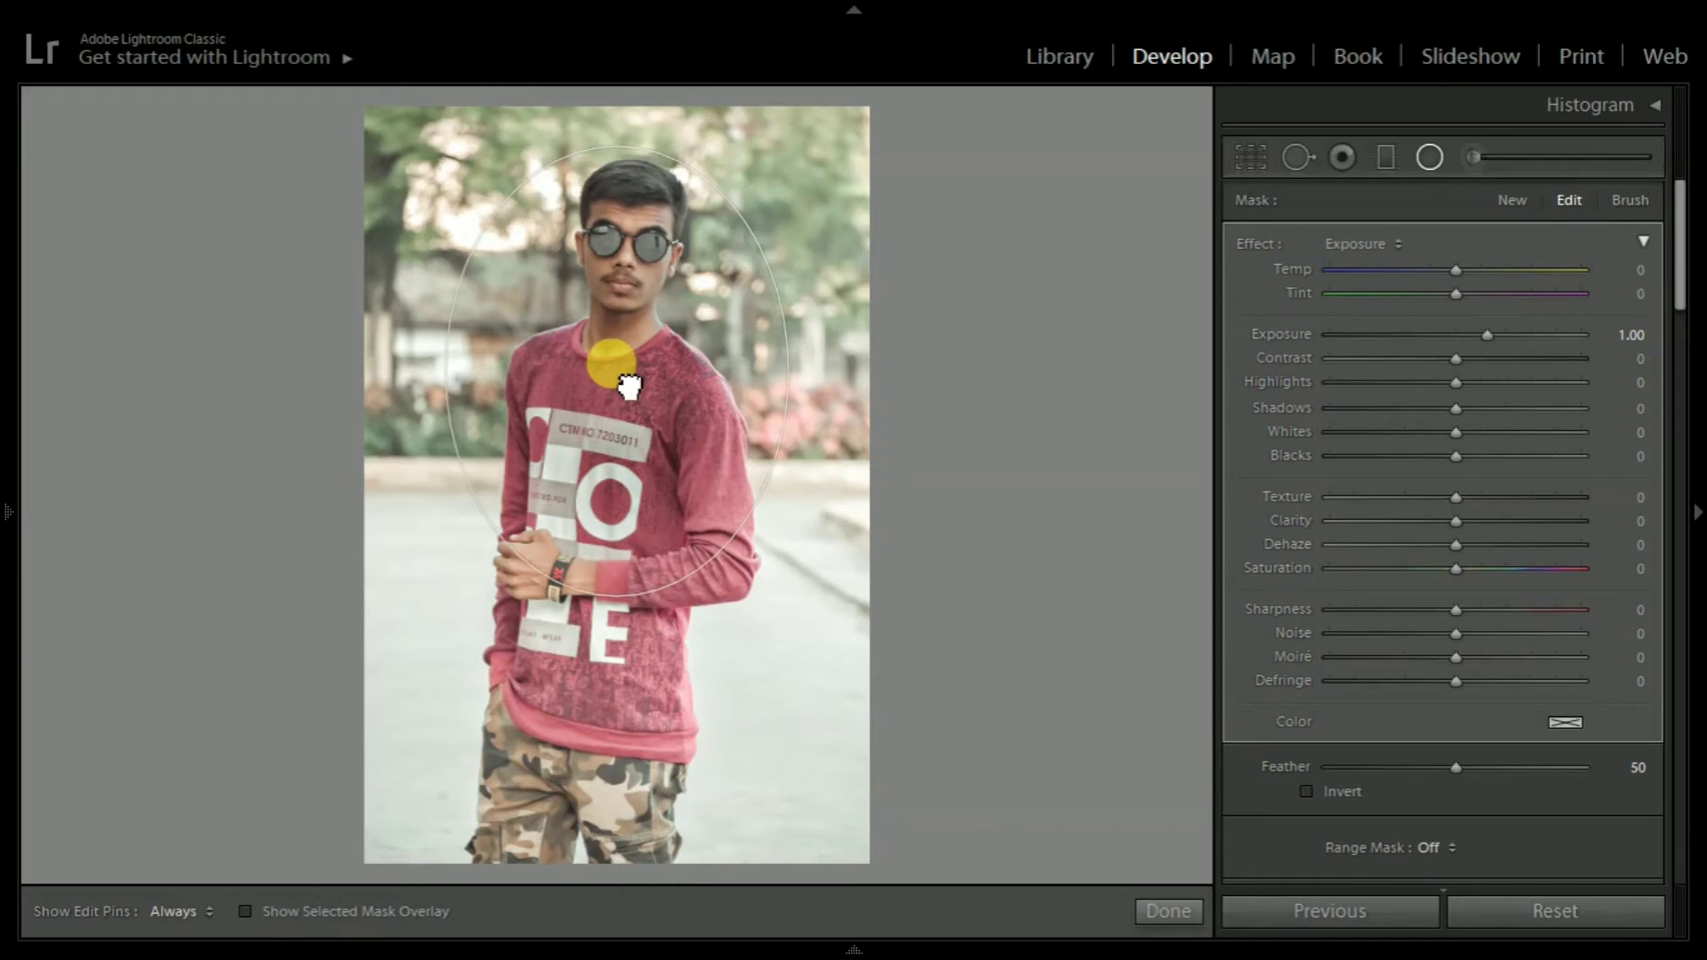
pyautogui.click(603, 584)
pyautogui.moveTo(603, 584); pyautogui.dragTo(616, 741)
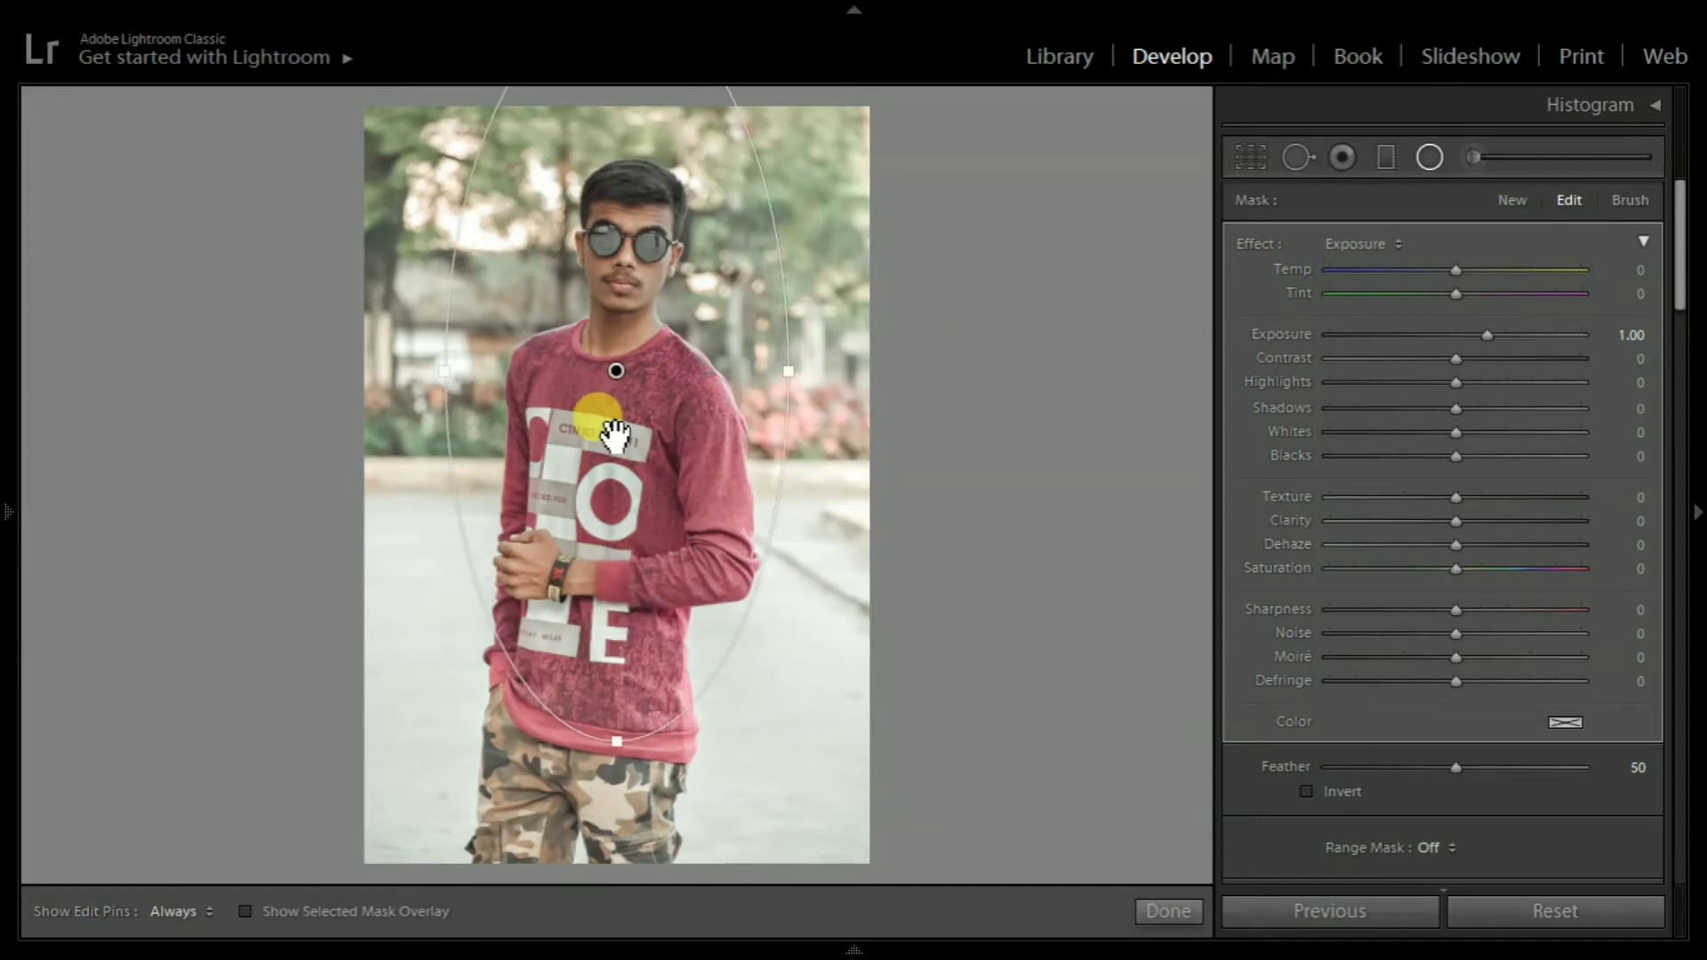
# Step: Reposition, narrow and tilt the 1.00-exposure oval to fit the man's body
pyautogui.moveTo(616, 390); pyautogui.dragTo(622, 442)
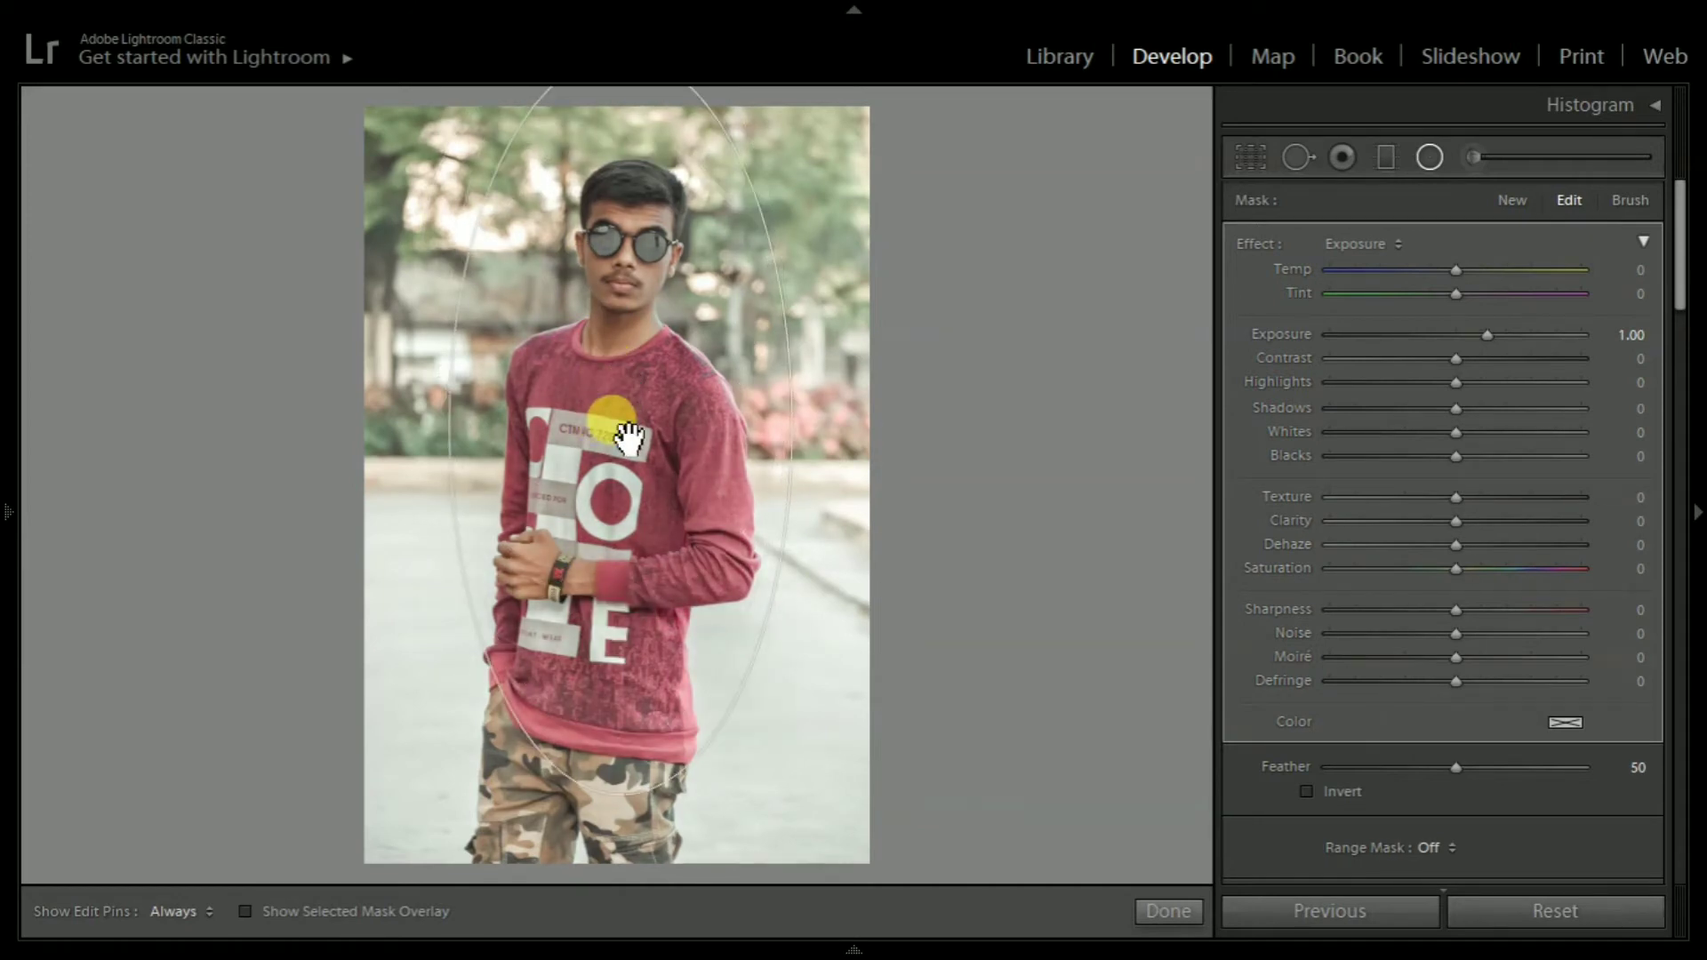
pyautogui.moveTo(827, 433); pyautogui.dragTo(824, 453)
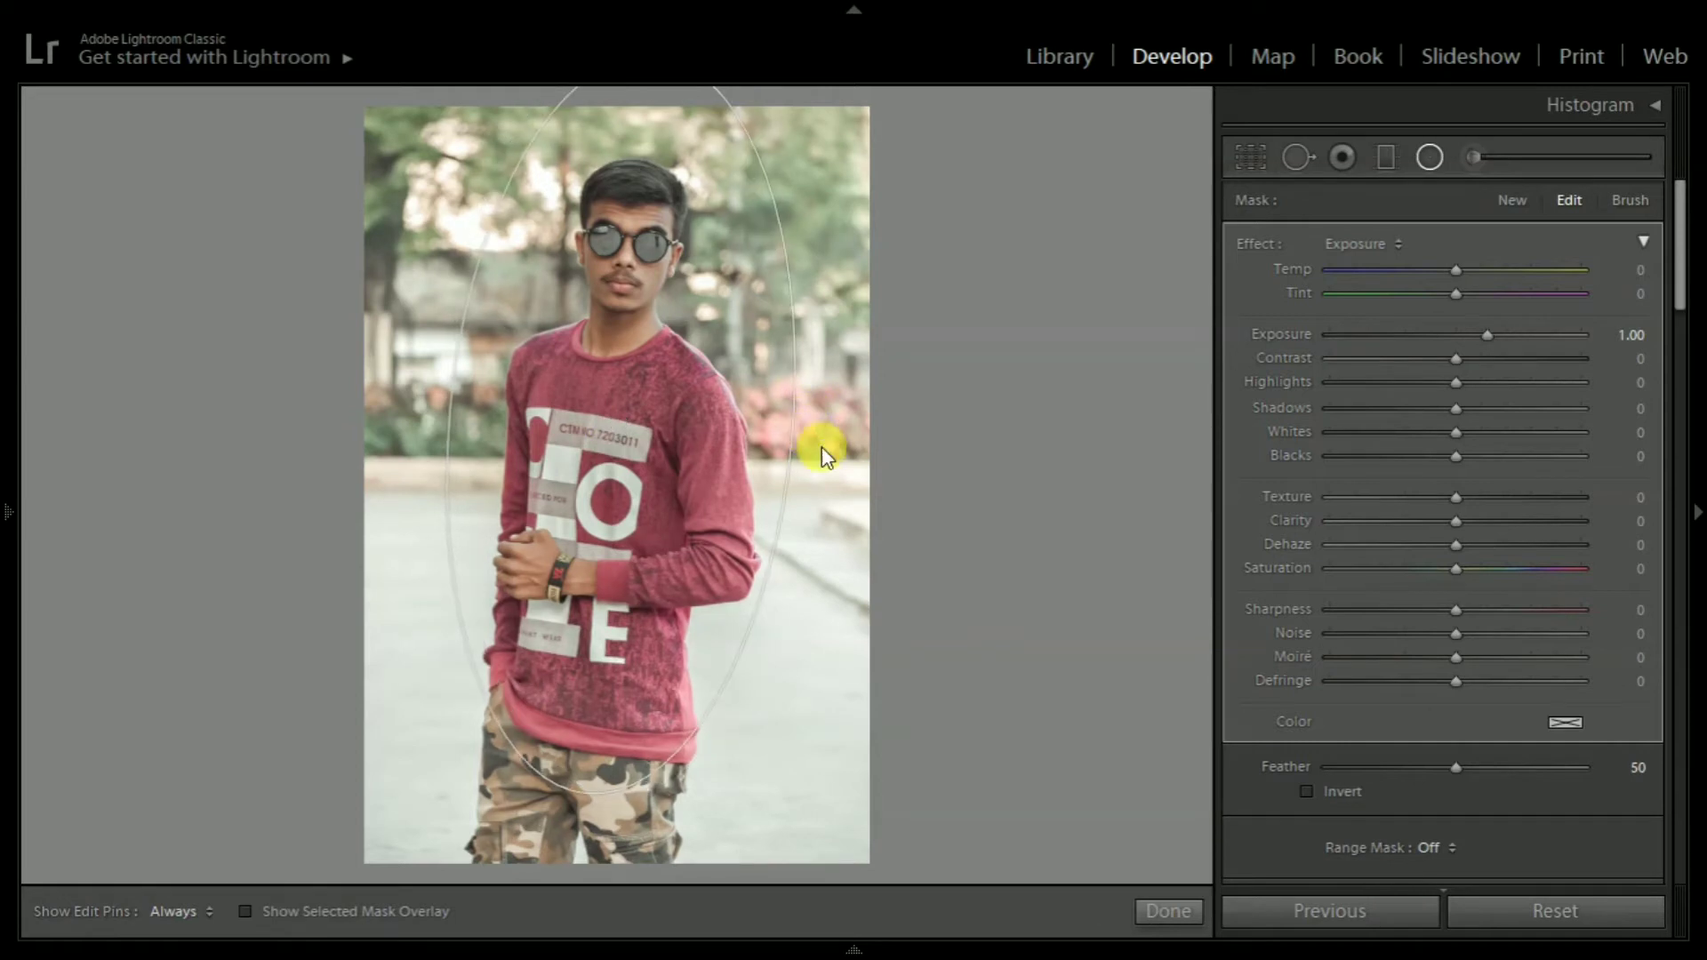
pyautogui.moveTo(617, 430); pyautogui.dragTo(621, 444)
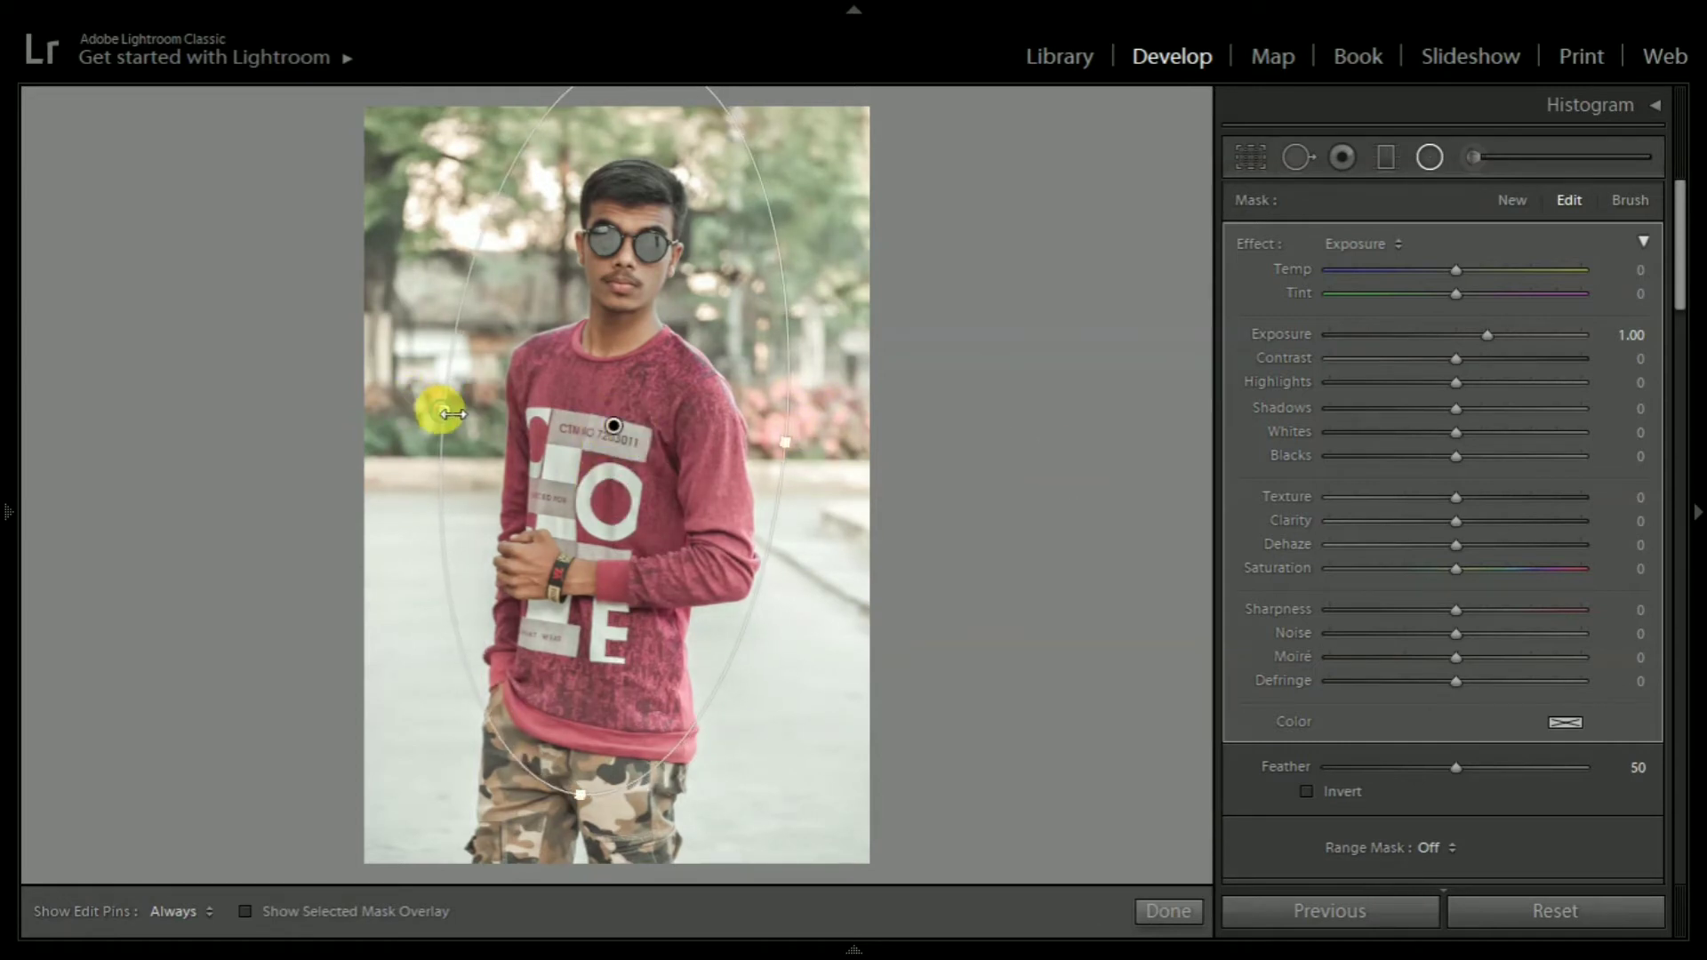
pyautogui.moveTo(445, 411); pyautogui.dragTo(473, 412)
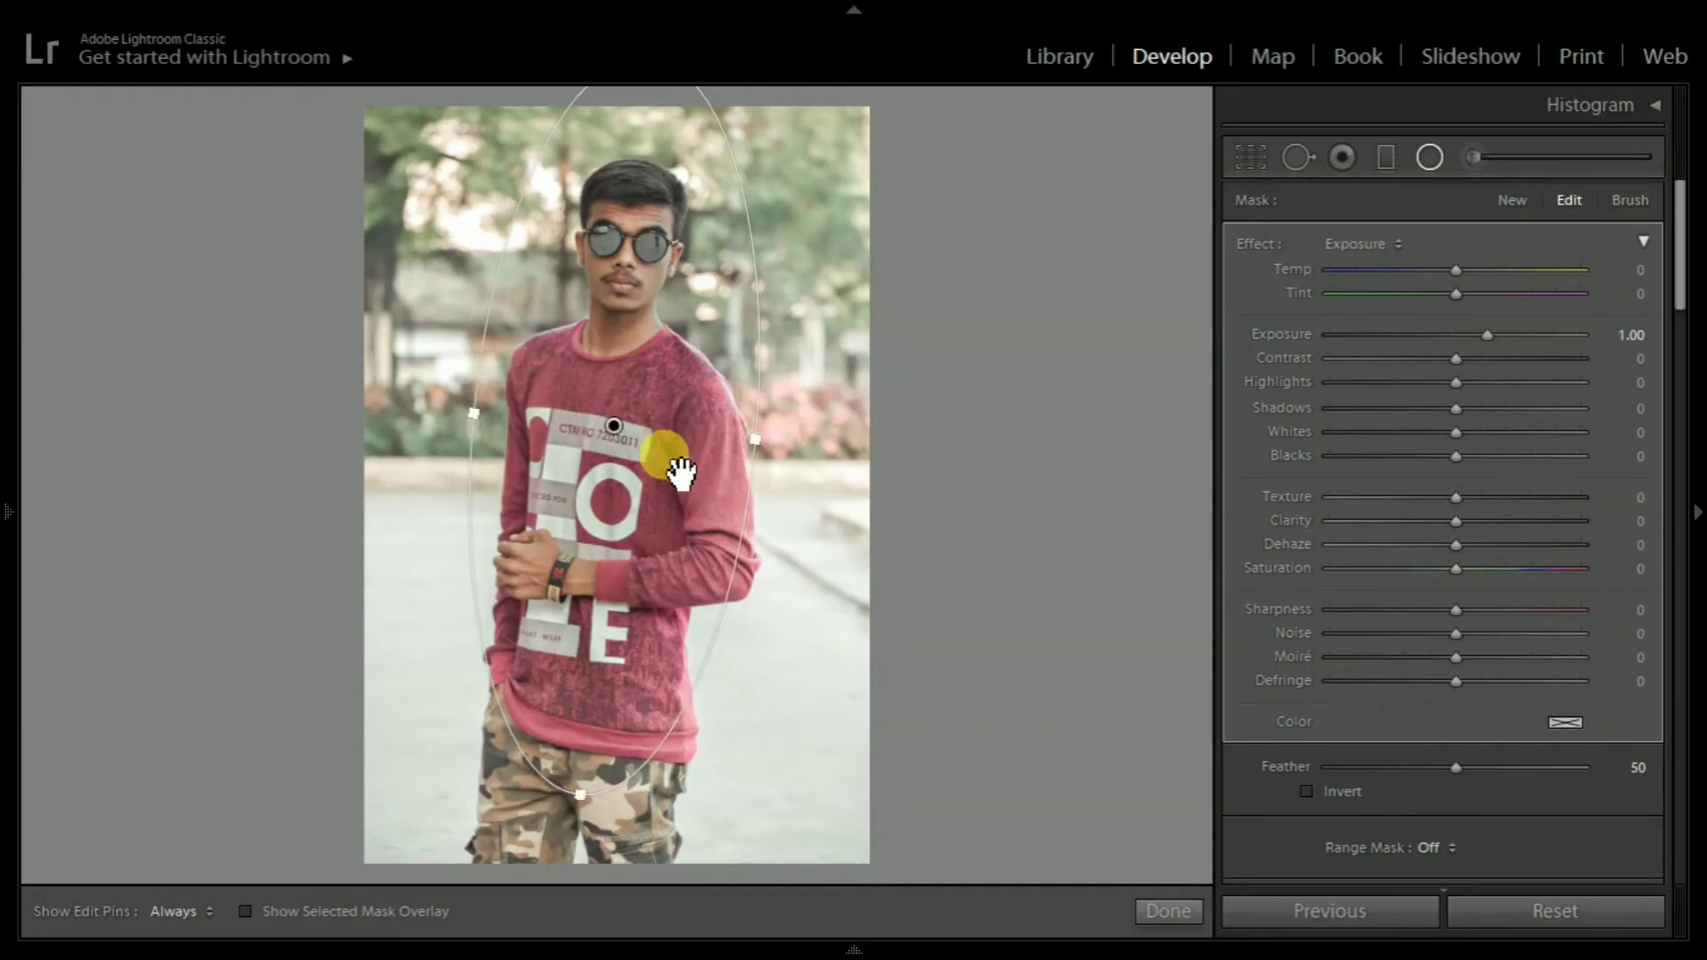
pyautogui.moveTo(738, 503); pyautogui.dragTo(812, 540)
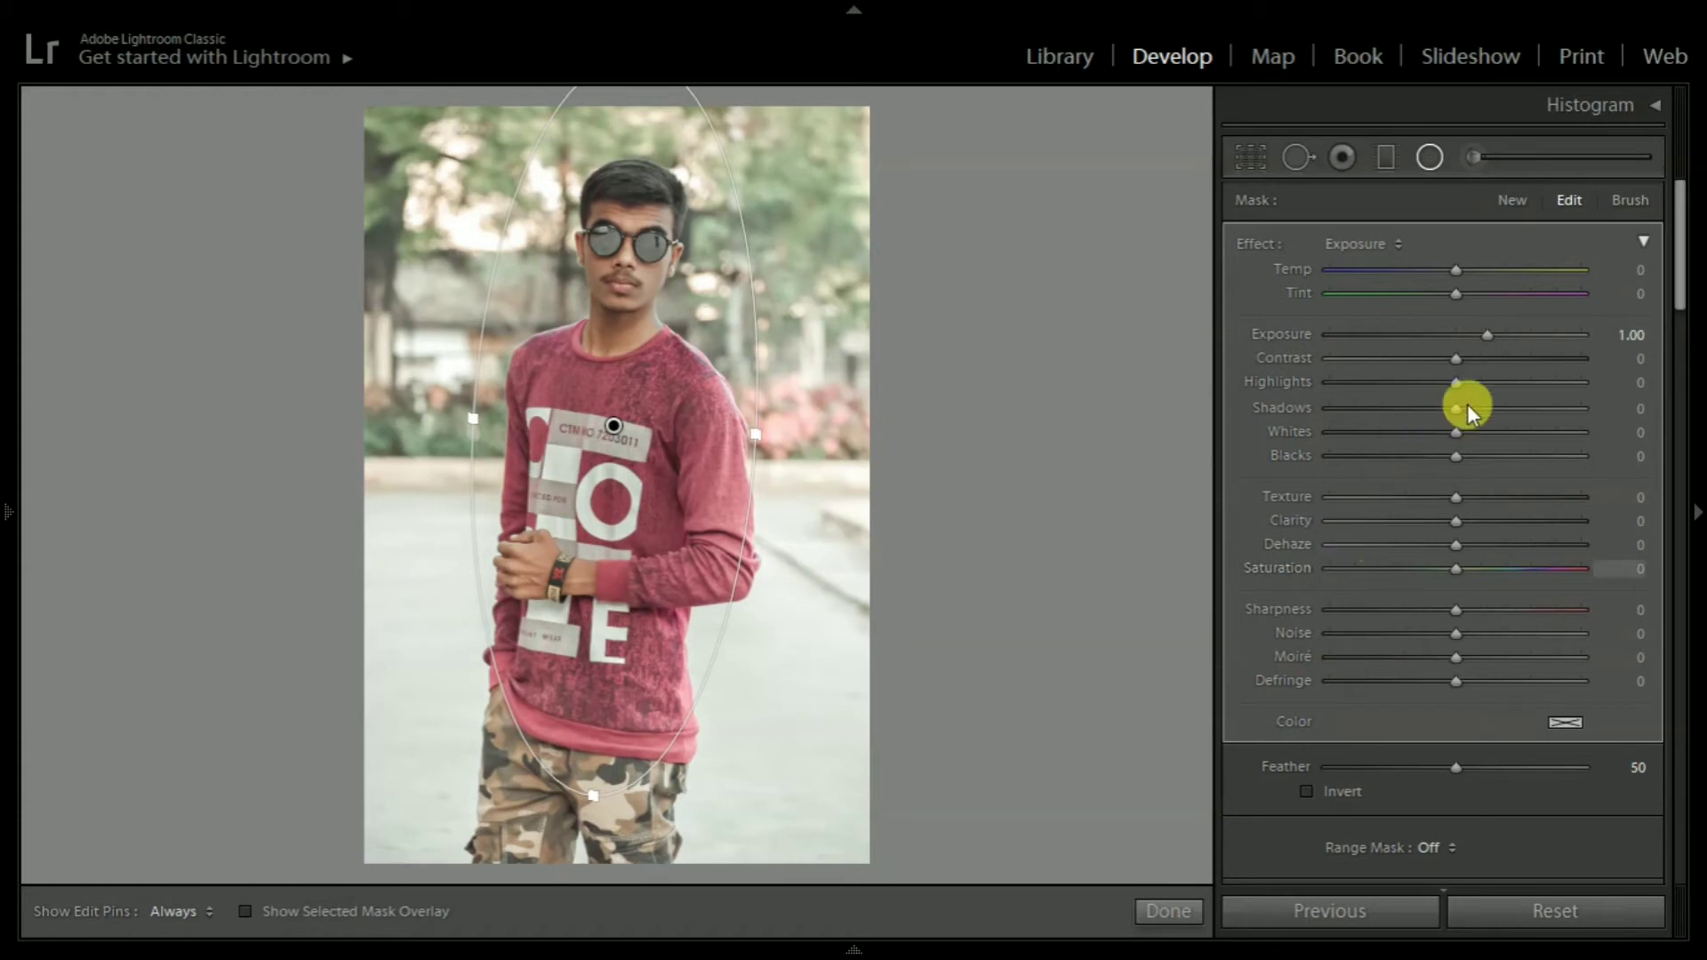
# Step: Set the oval to Temp −6, Exposure −0.16, Highlights −4, Shadows −6, Whites −8, Blacks −9, Texture −13, Saturation −12
pyautogui.doubleClick(1280, 333)
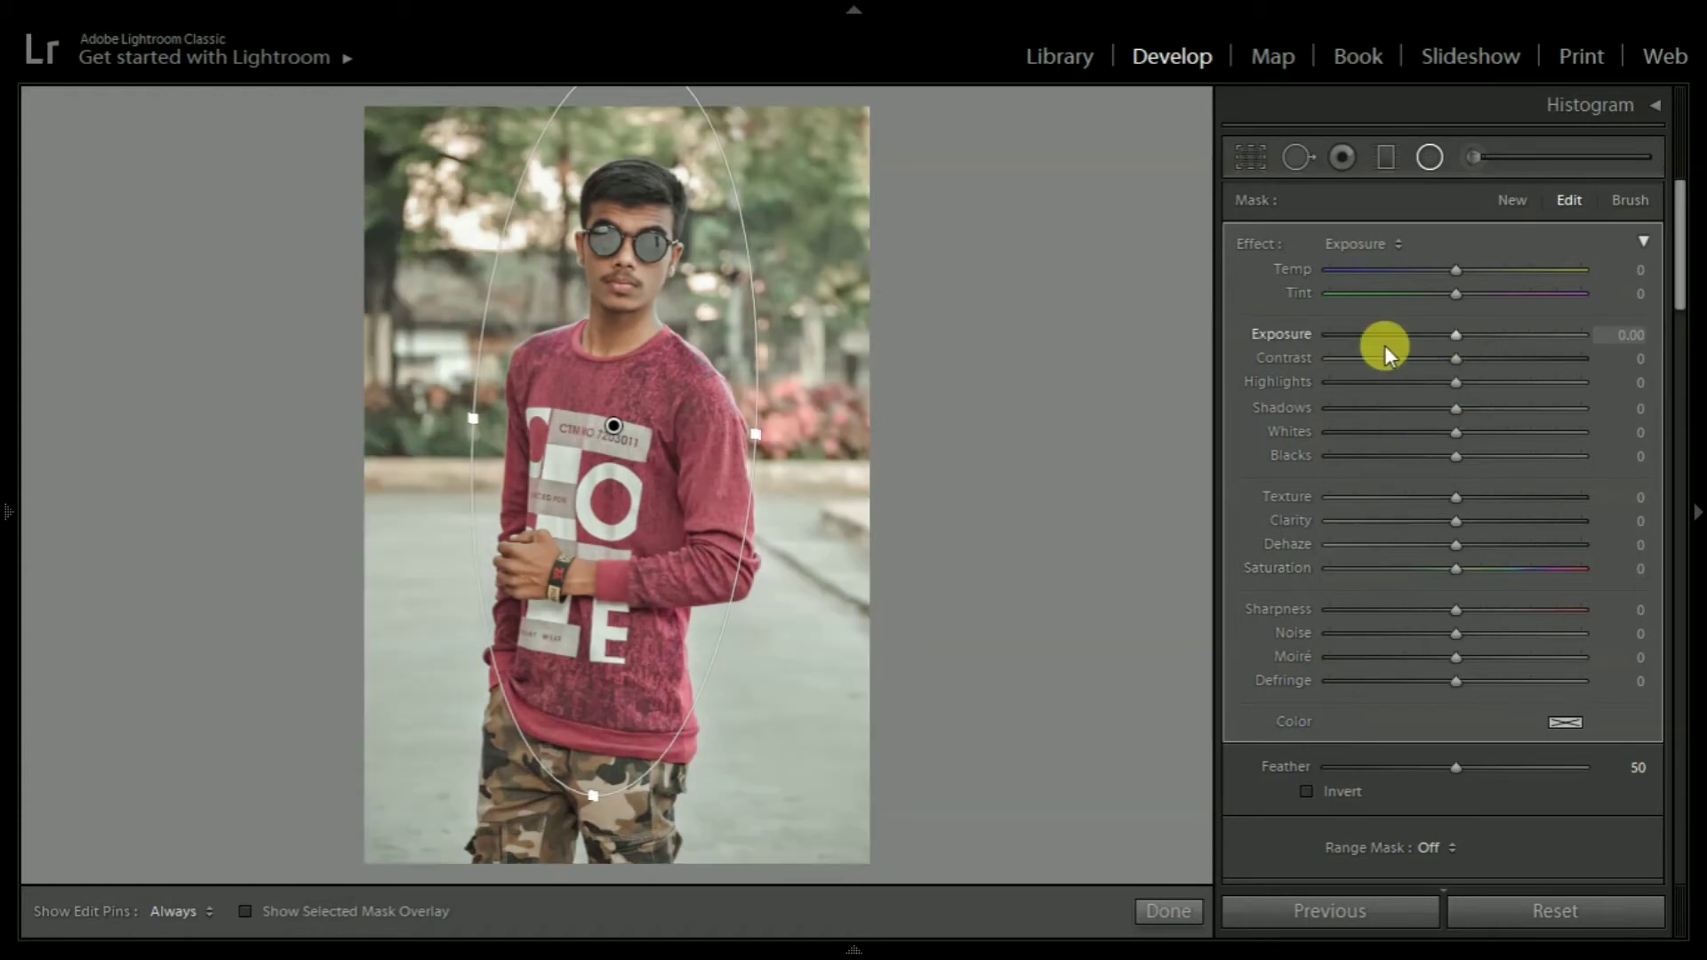
pyautogui.moveTo(1450, 334)
pyautogui.mouseDown()
pyautogui.moveTo(1435, 334)
pyautogui.moveTo(1448, 345)
pyautogui.mouseUp()
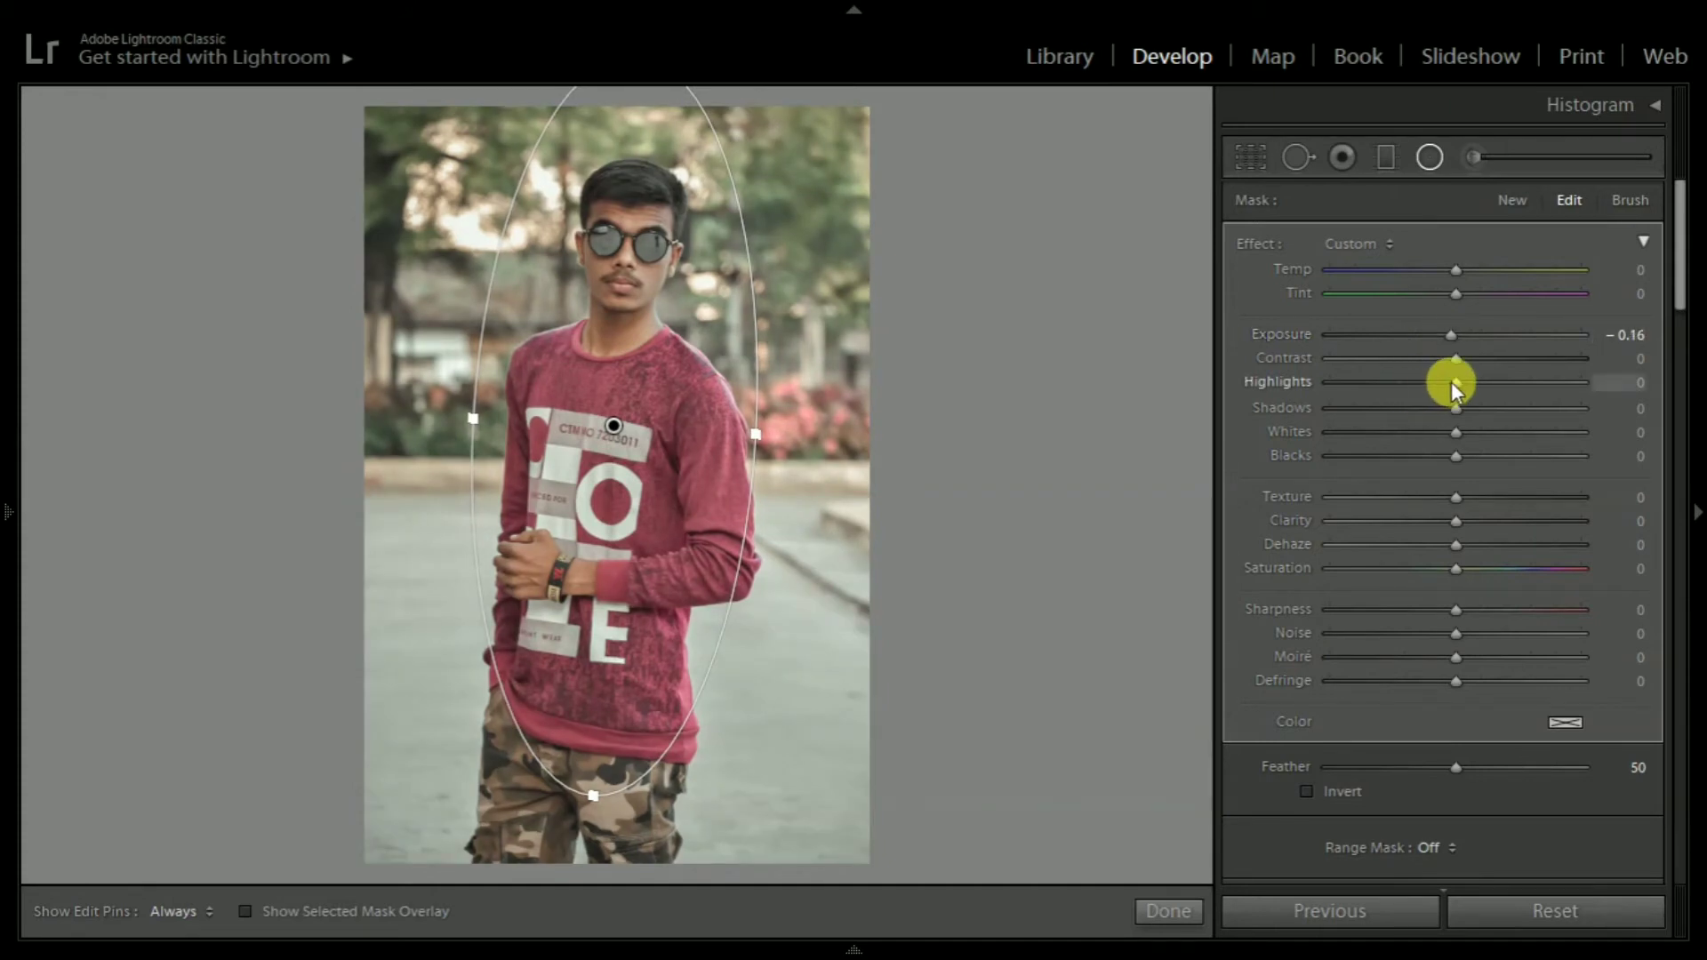
pyautogui.moveTo(1455, 409); pyautogui.dragTo(1441, 453)
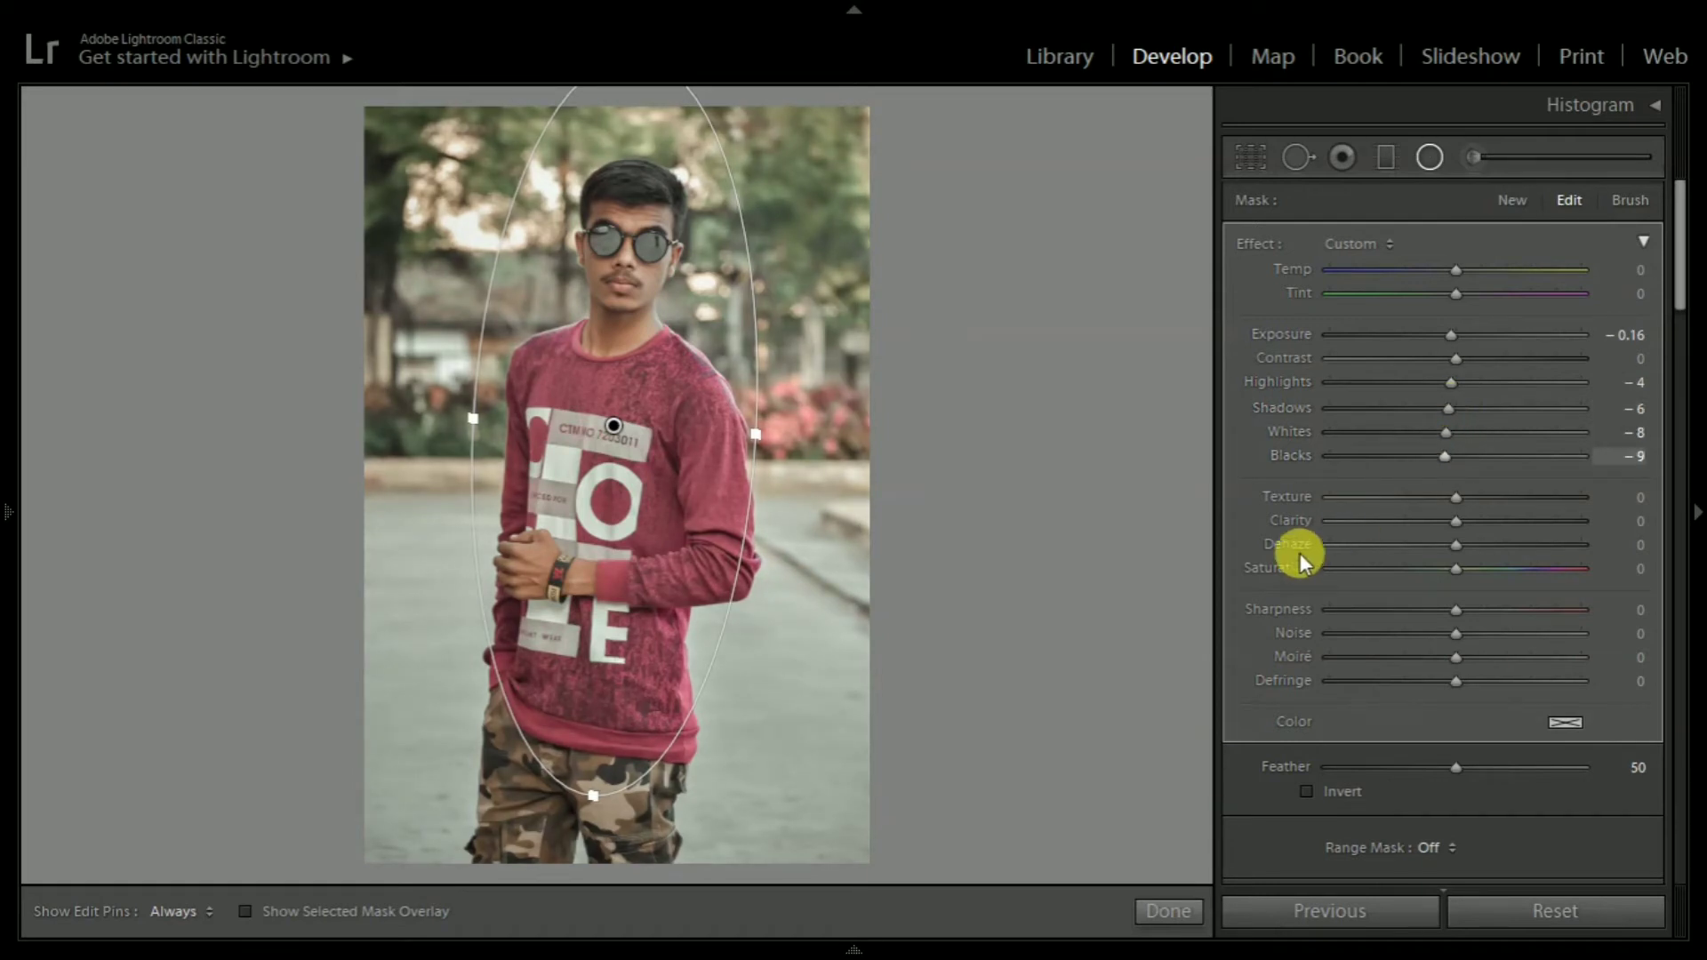
pyautogui.moveTo(1452, 569); pyautogui.dragTo(1434, 568)
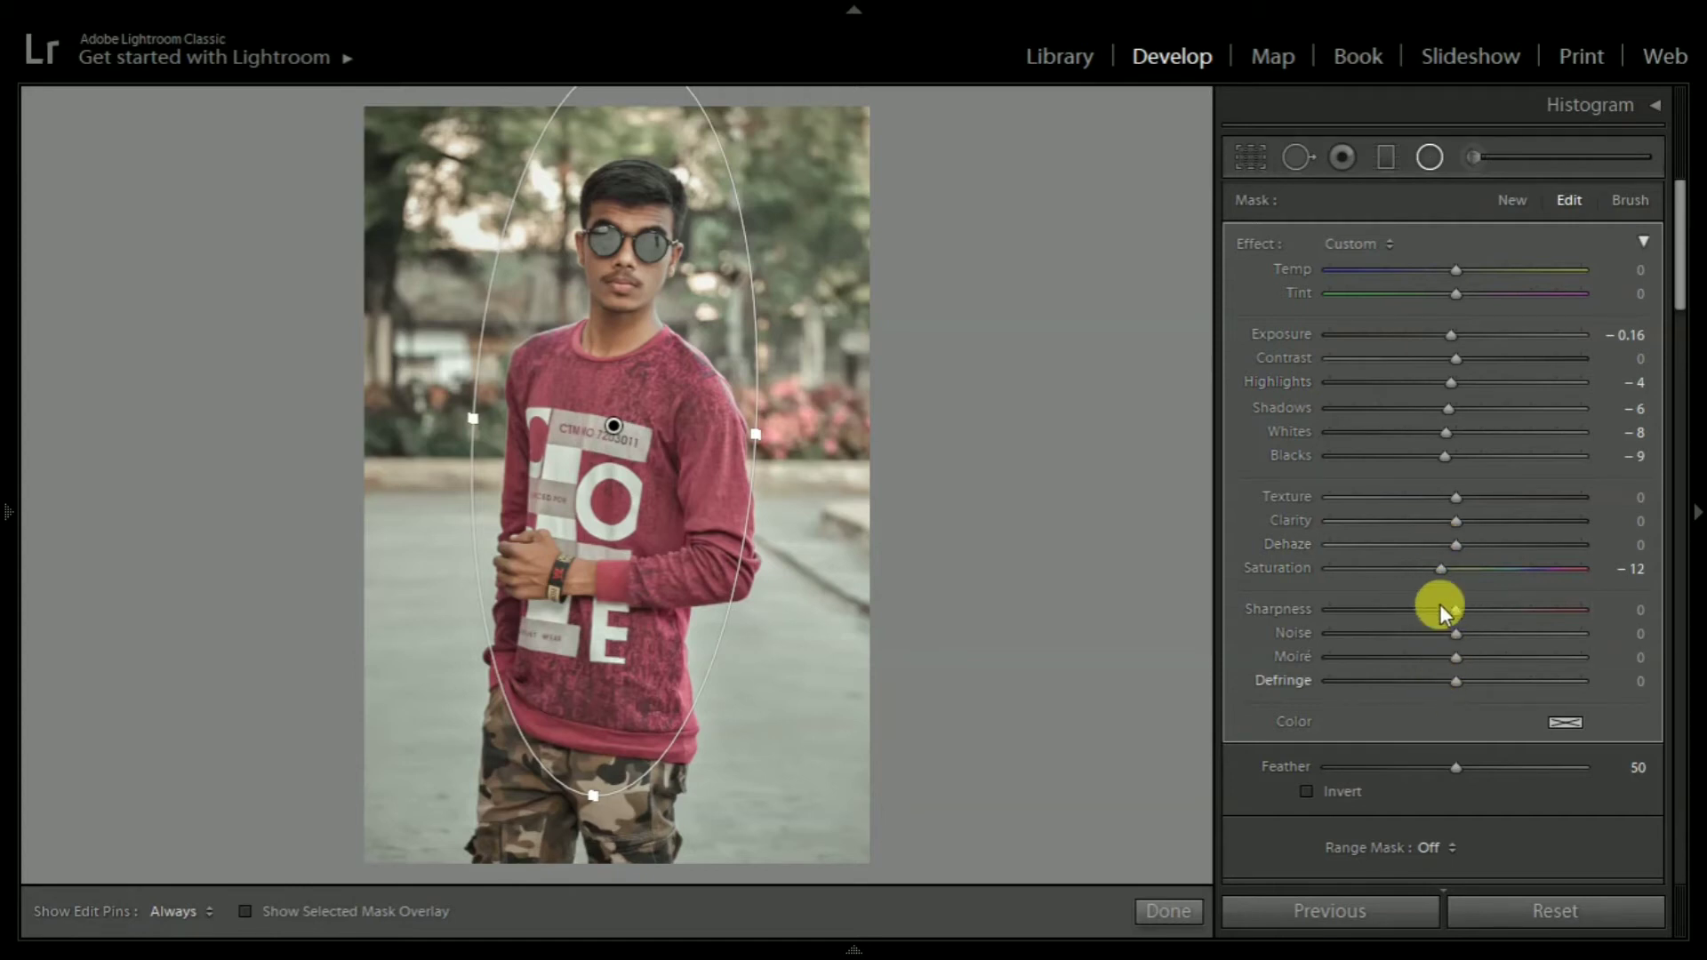
pyautogui.moveTo(1456, 498); pyautogui.dragTo(1436, 496)
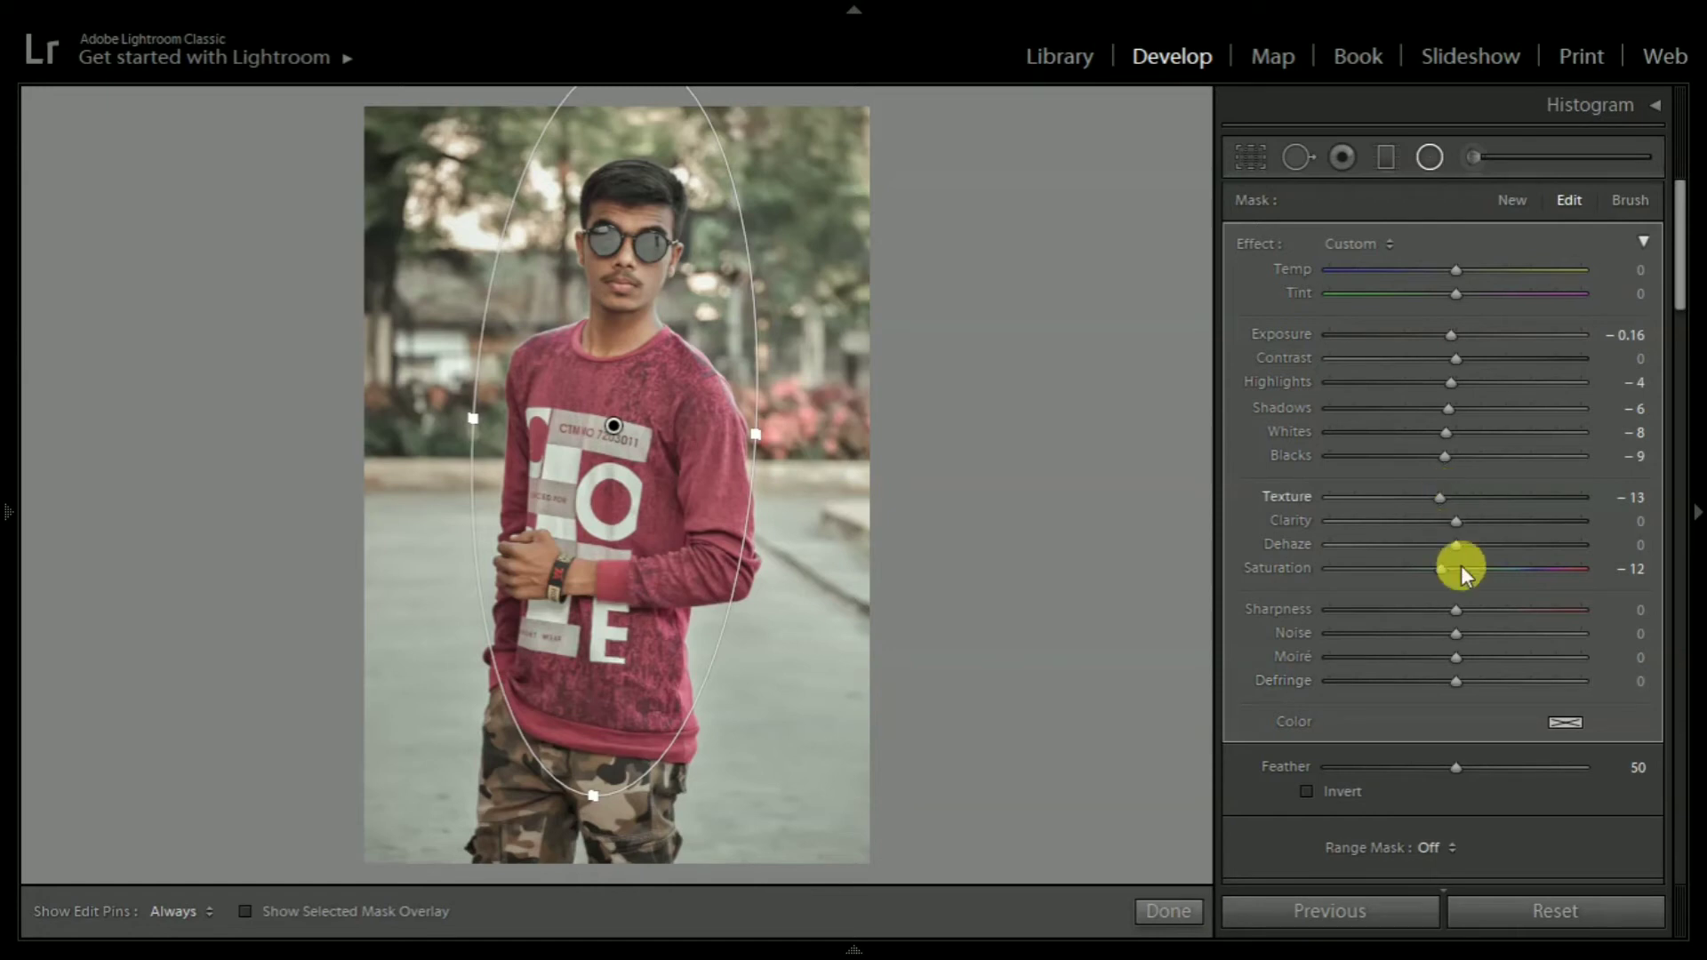
pyautogui.scroll(-5, 1460, 566)
pyautogui.scroll(3, 1449, 407)
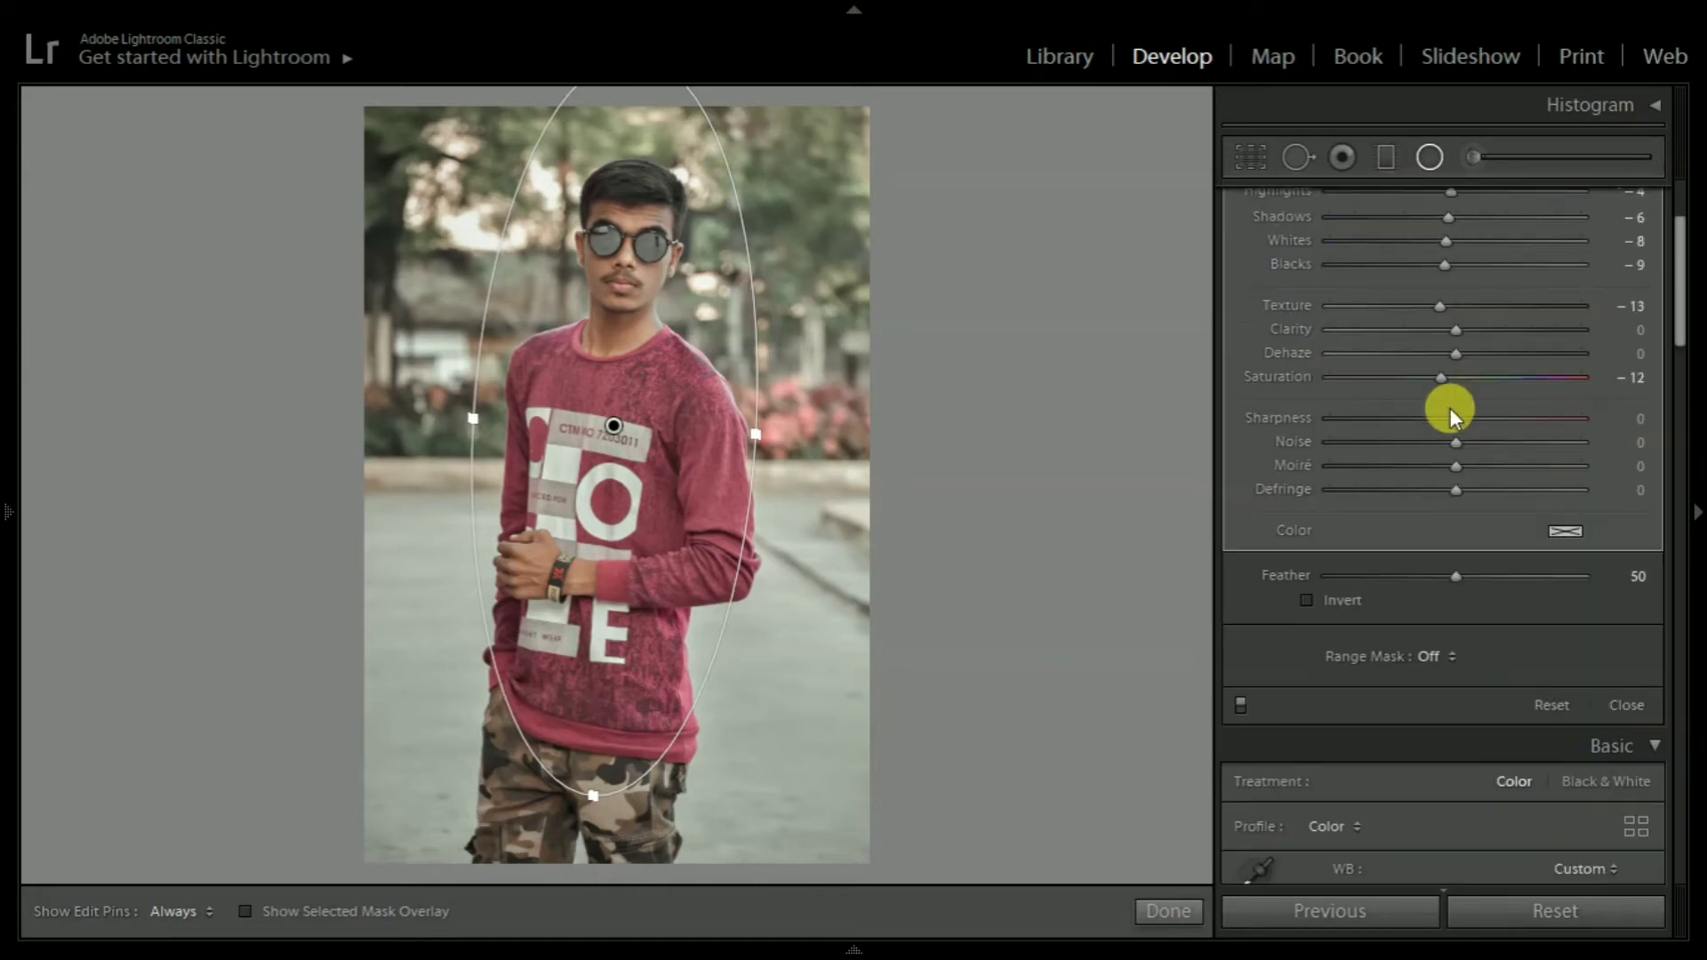
pyautogui.scroll(2, 1449, 408)
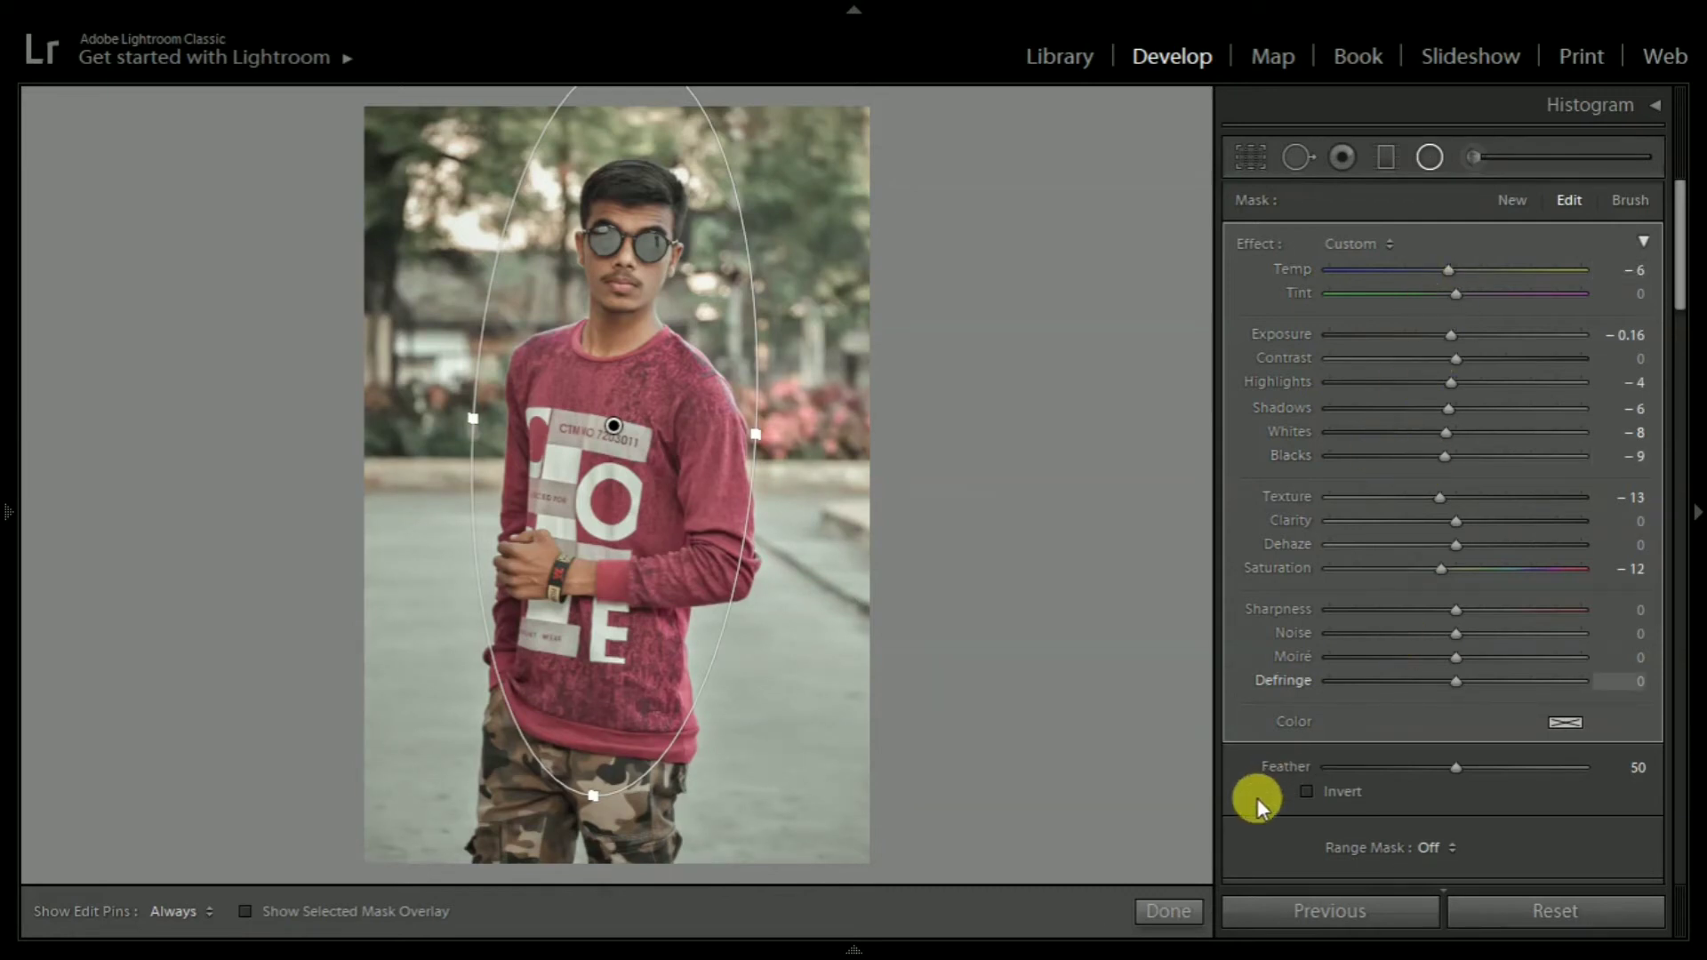
# Step: Finish the first oval, draw a new inverted radial filter centred on the man's face
pyautogui.click(1184, 911)
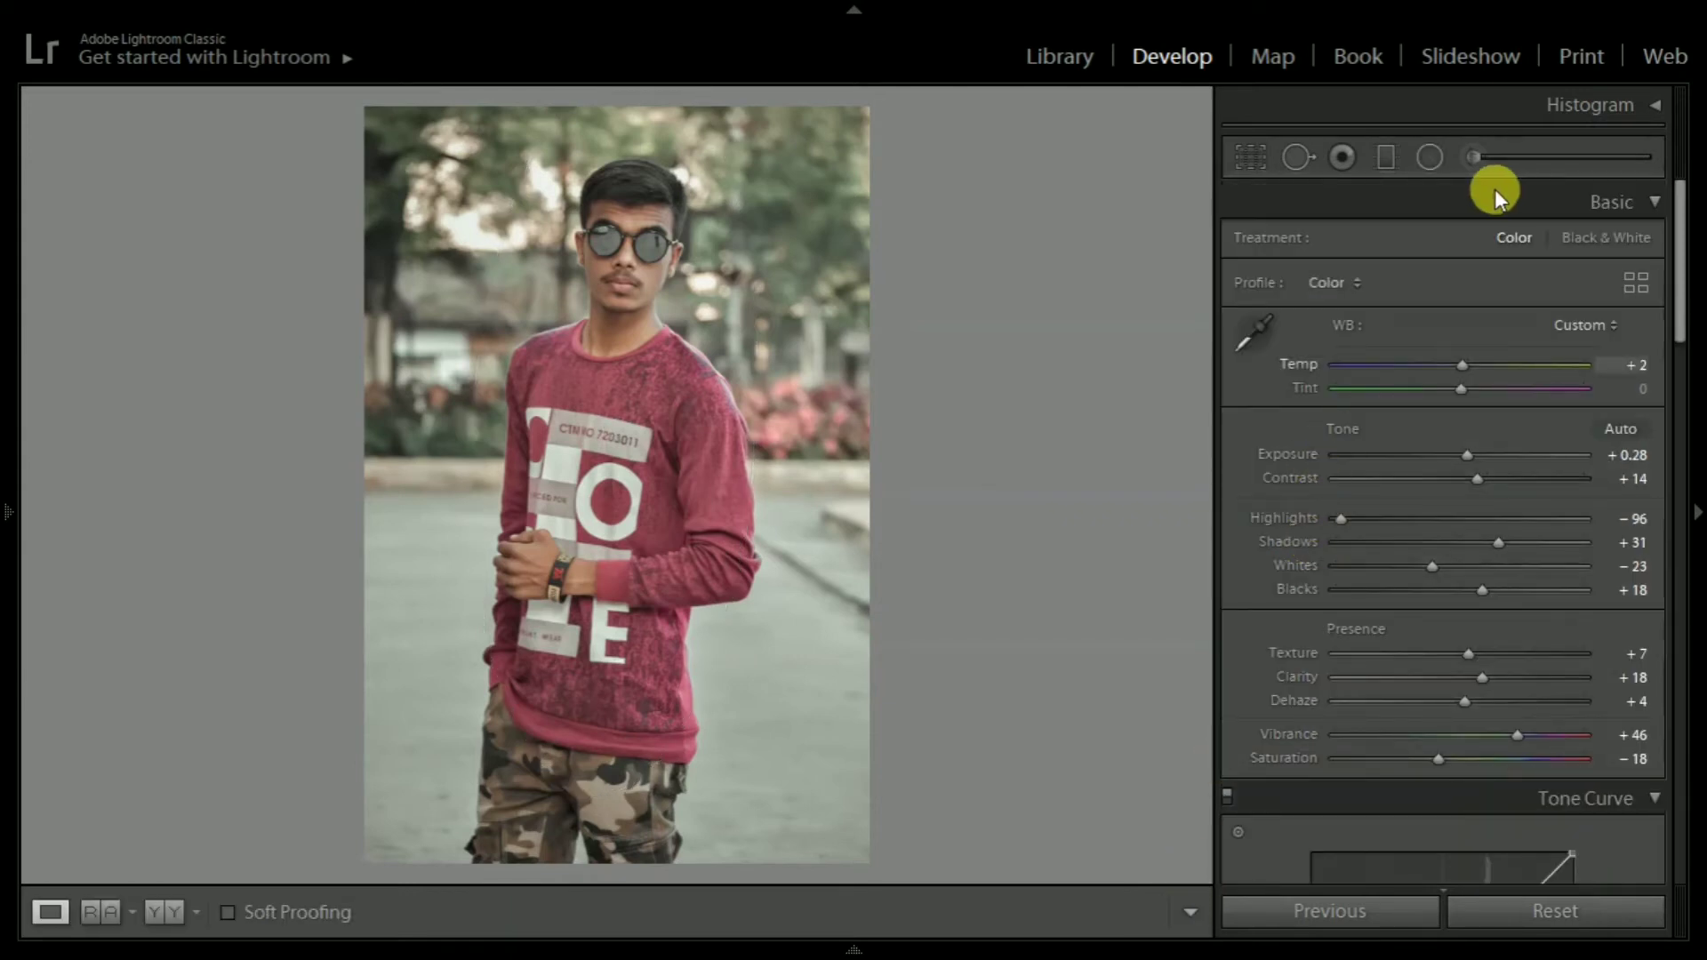
pyautogui.click(1424, 158)
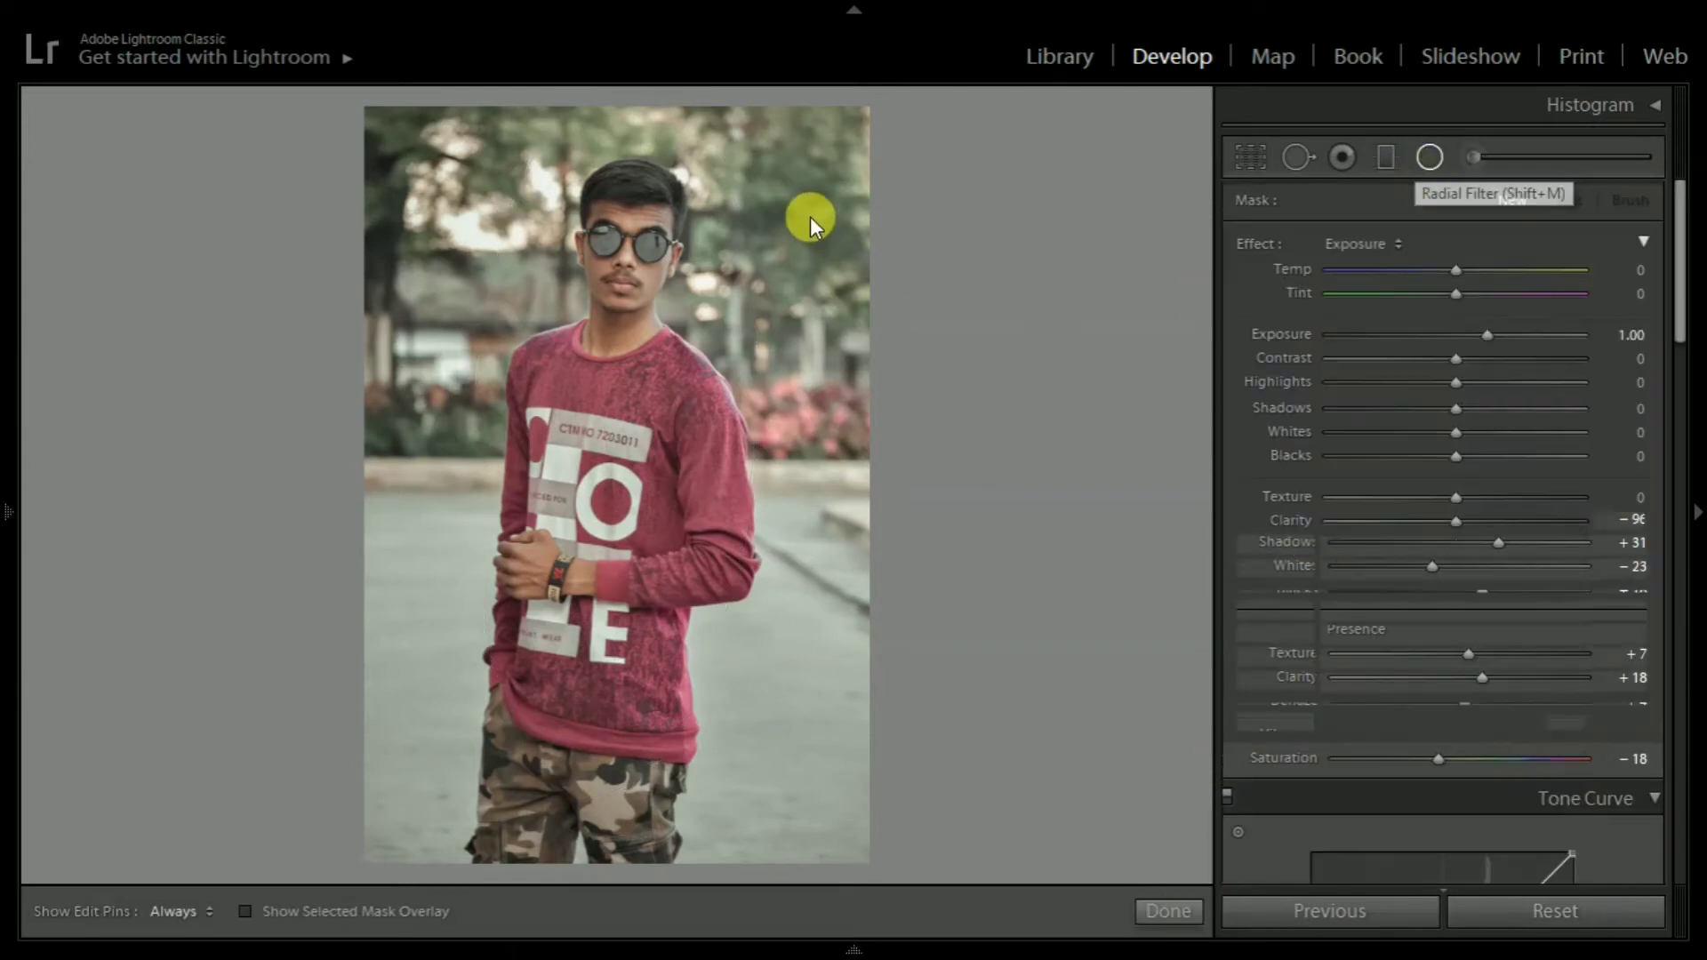
pyautogui.moveTo(599, 210); pyautogui.dragTo(695, 317)
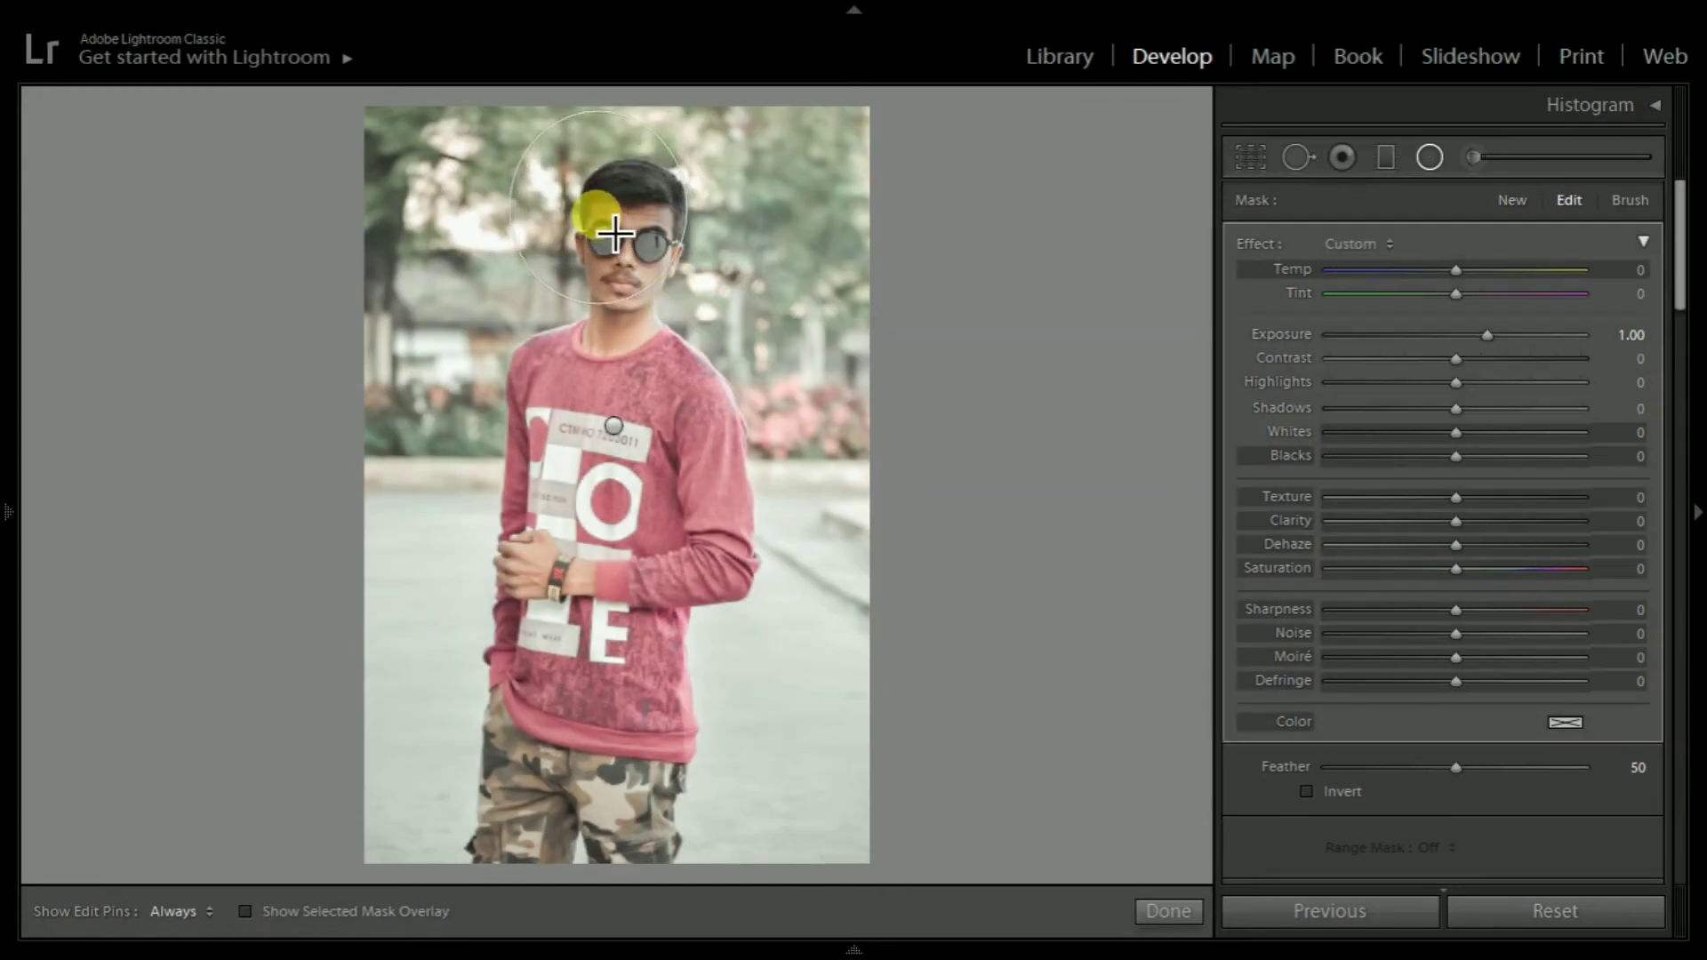
pyautogui.moveTo(597, 217); pyautogui.dragTo(627, 265)
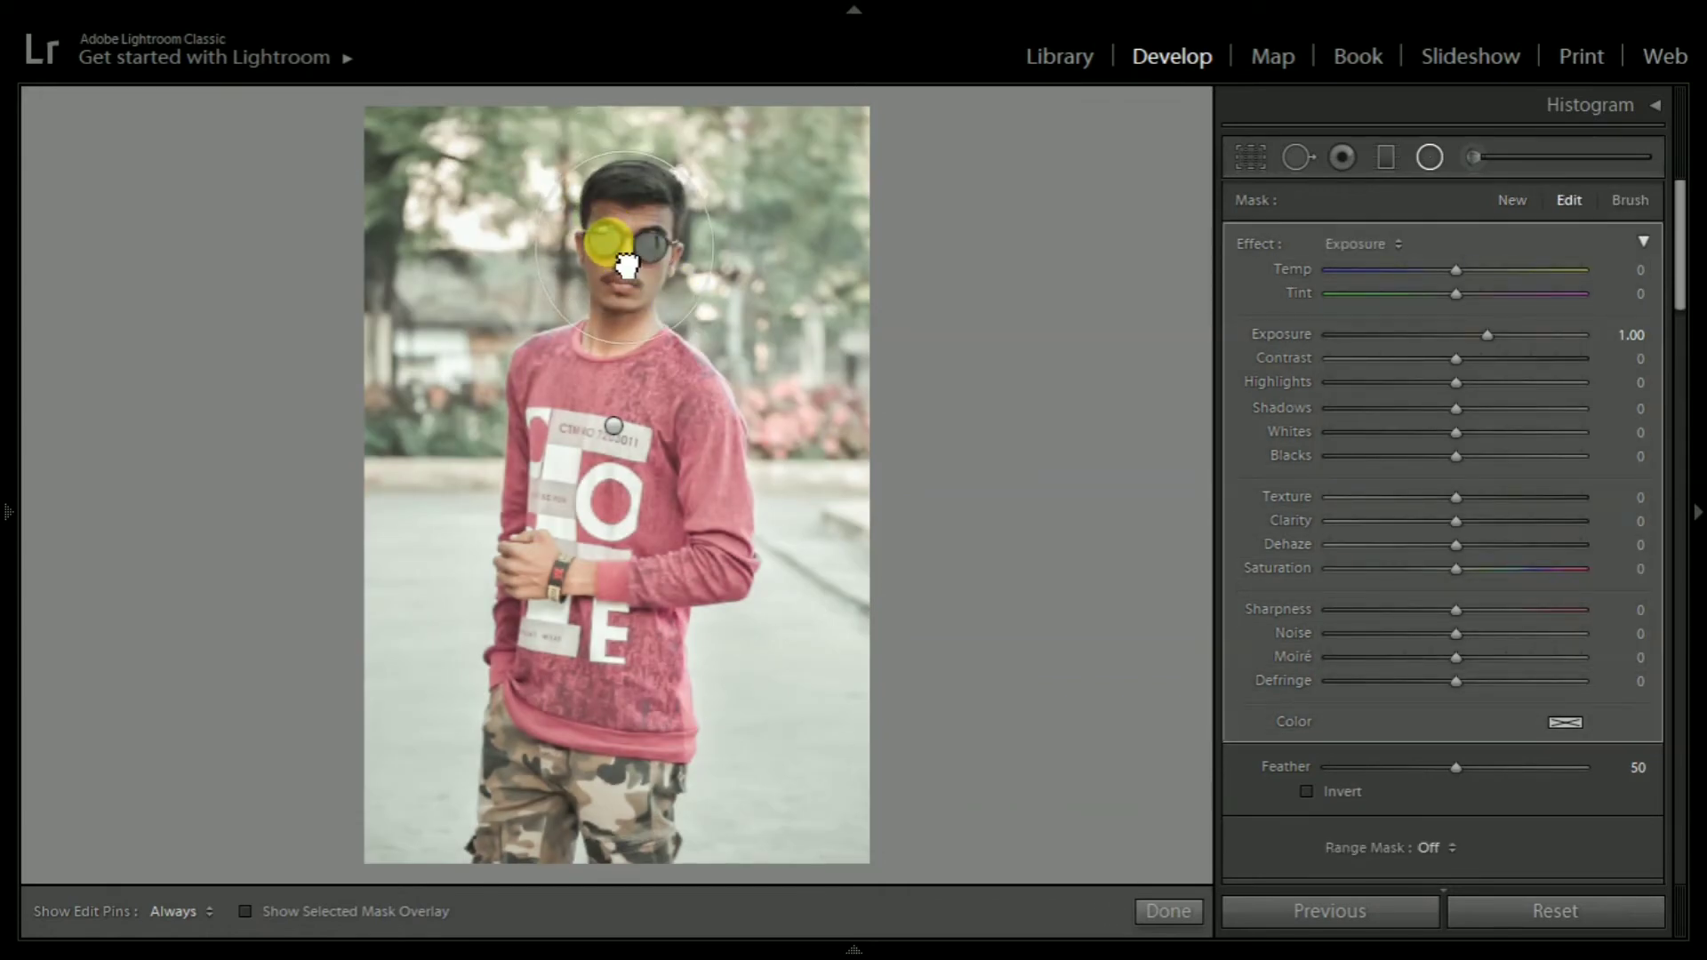
pyautogui.click(1291, 810)
pyautogui.click(1304, 791)
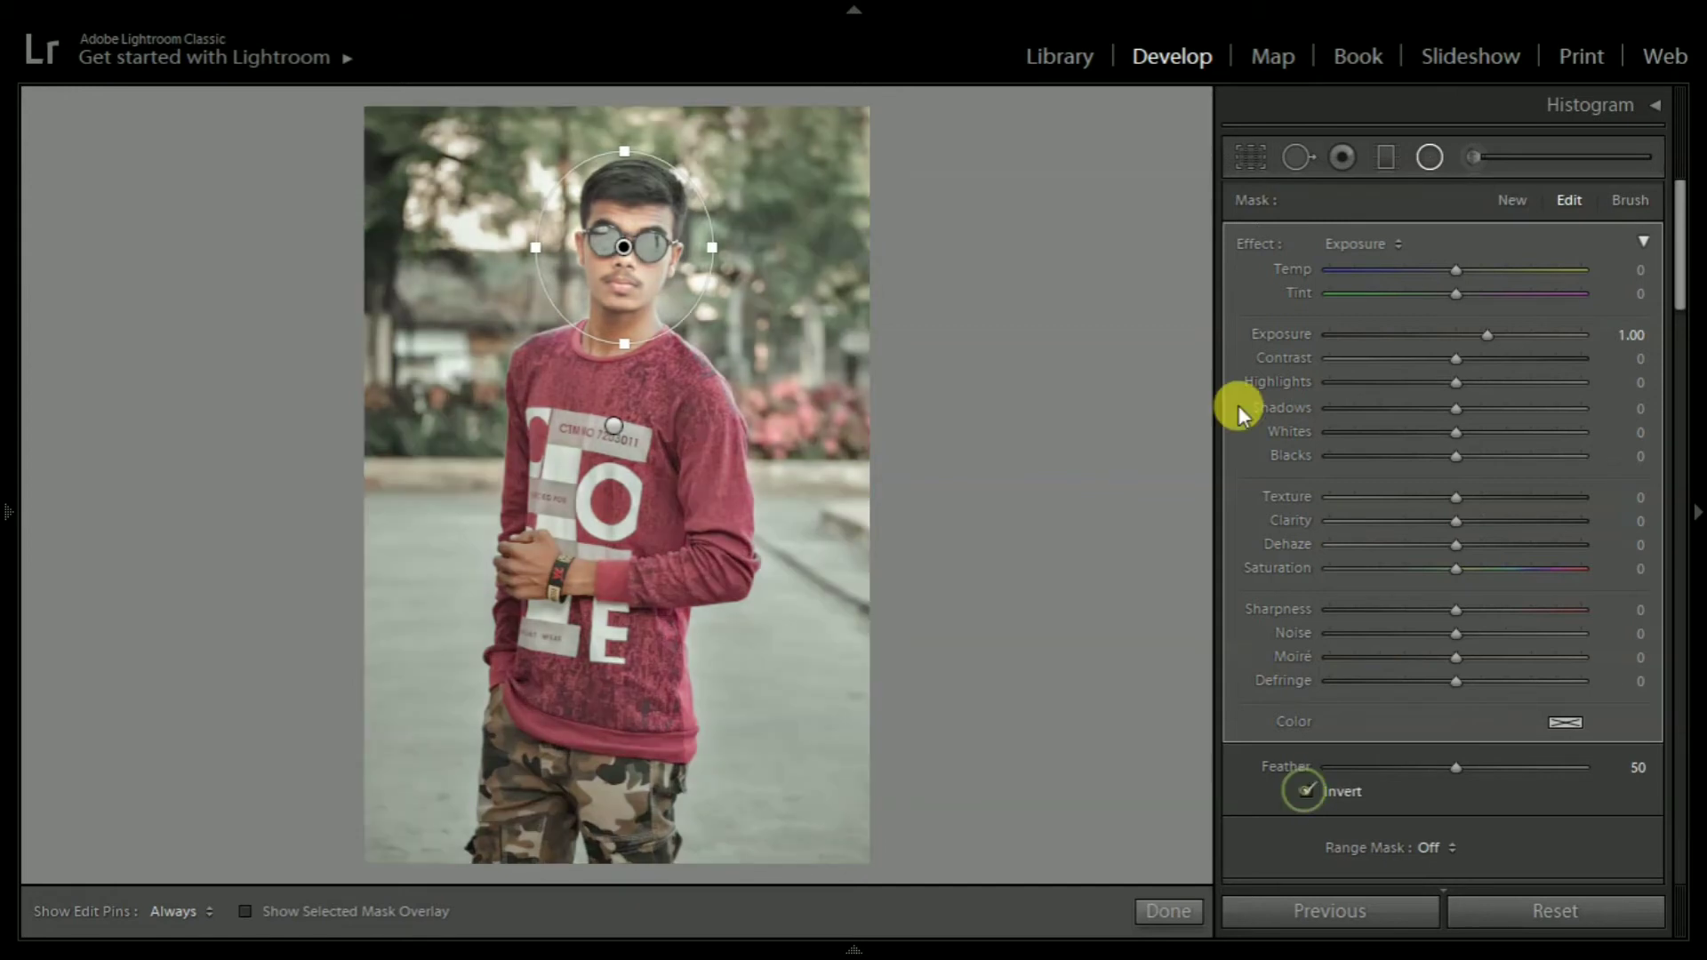
# Step: Fit the face oval and set Exposure 0.16, Highlights +6, Shadows +5, Whites +4, Blacks +1
pyautogui.doubleClick(1297, 332)
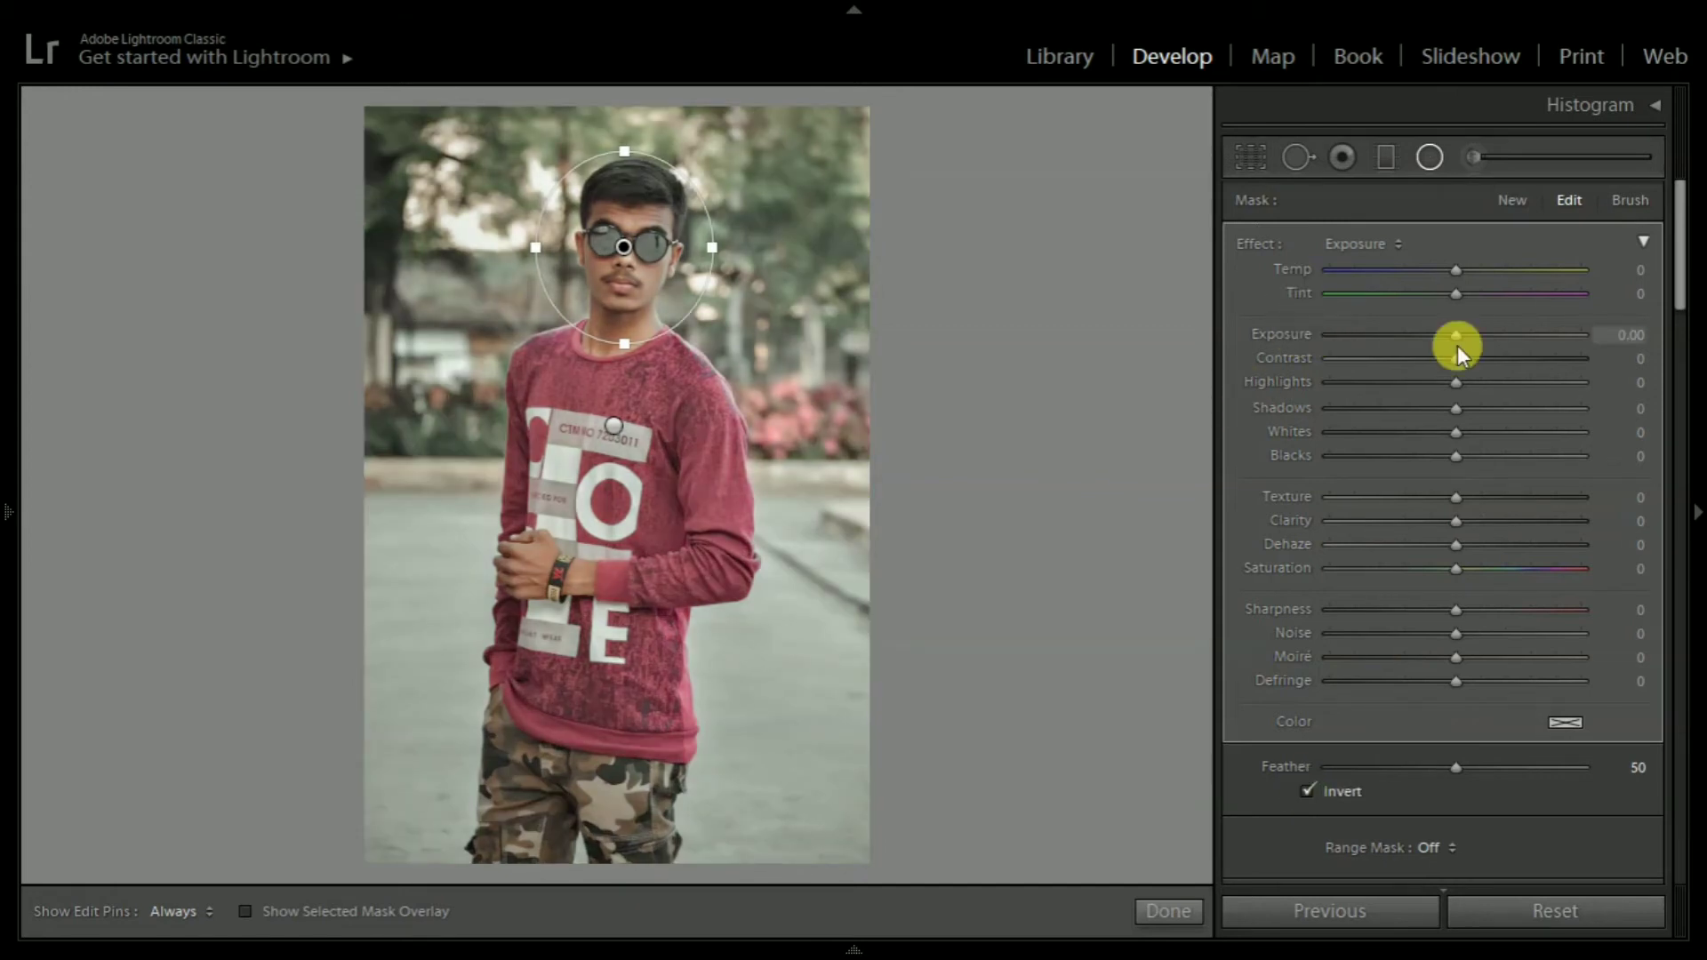
pyautogui.moveTo(1458, 345); pyautogui.dragTo(1463, 338)
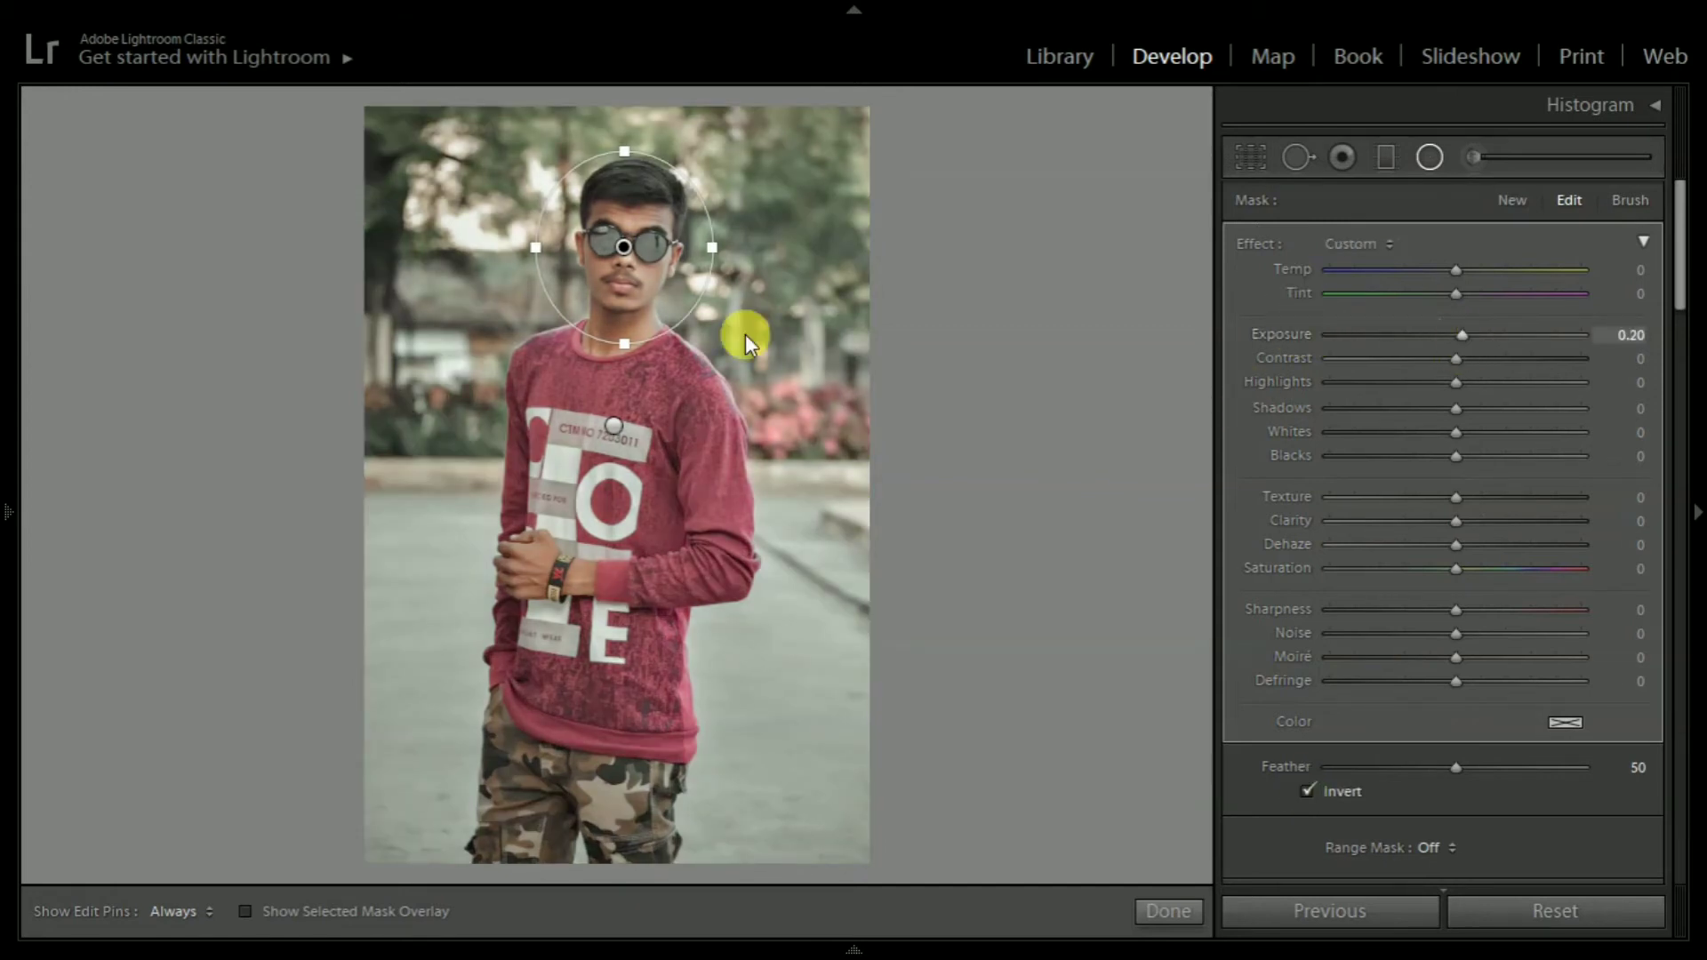
pyautogui.moveTo(613, 331); pyautogui.dragTo(617, 342)
pyautogui.moveTo(536, 249); pyautogui.dragTo(553, 249)
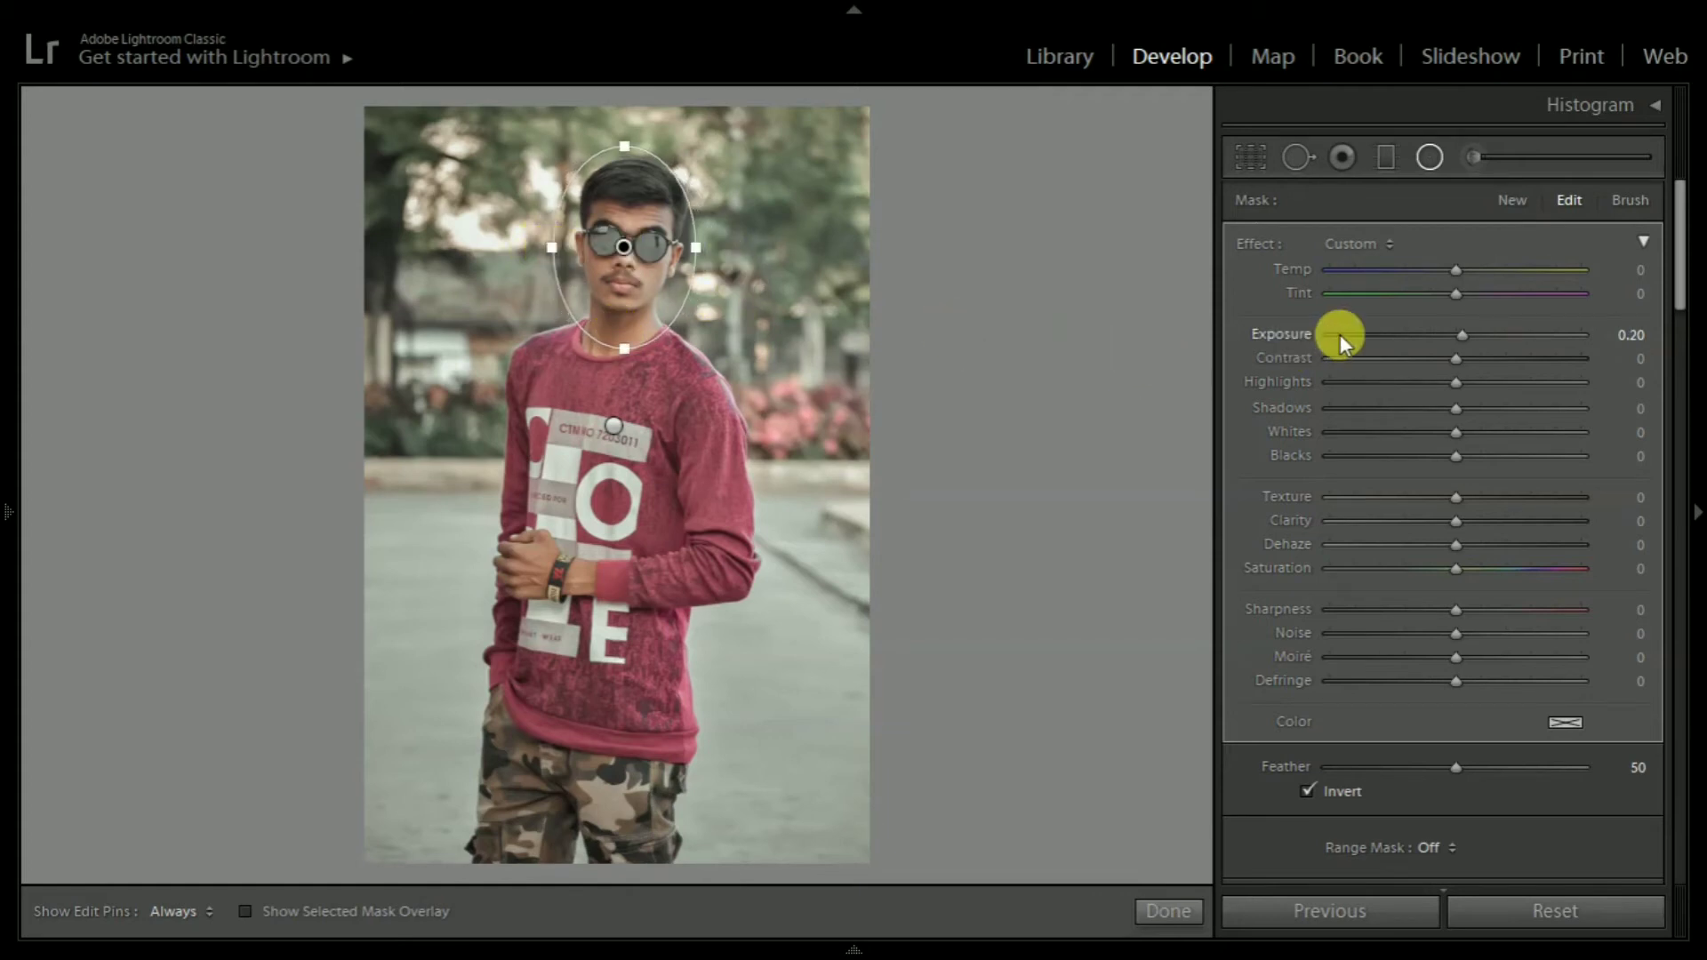
pyautogui.moveTo(1500, 333); pyautogui.dragTo(1458, 328)
pyautogui.moveTo(1459, 334); pyautogui.dragTo(1463, 336)
pyautogui.moveTo(1464, 385); pyautogui.dragTo(1460, 432)
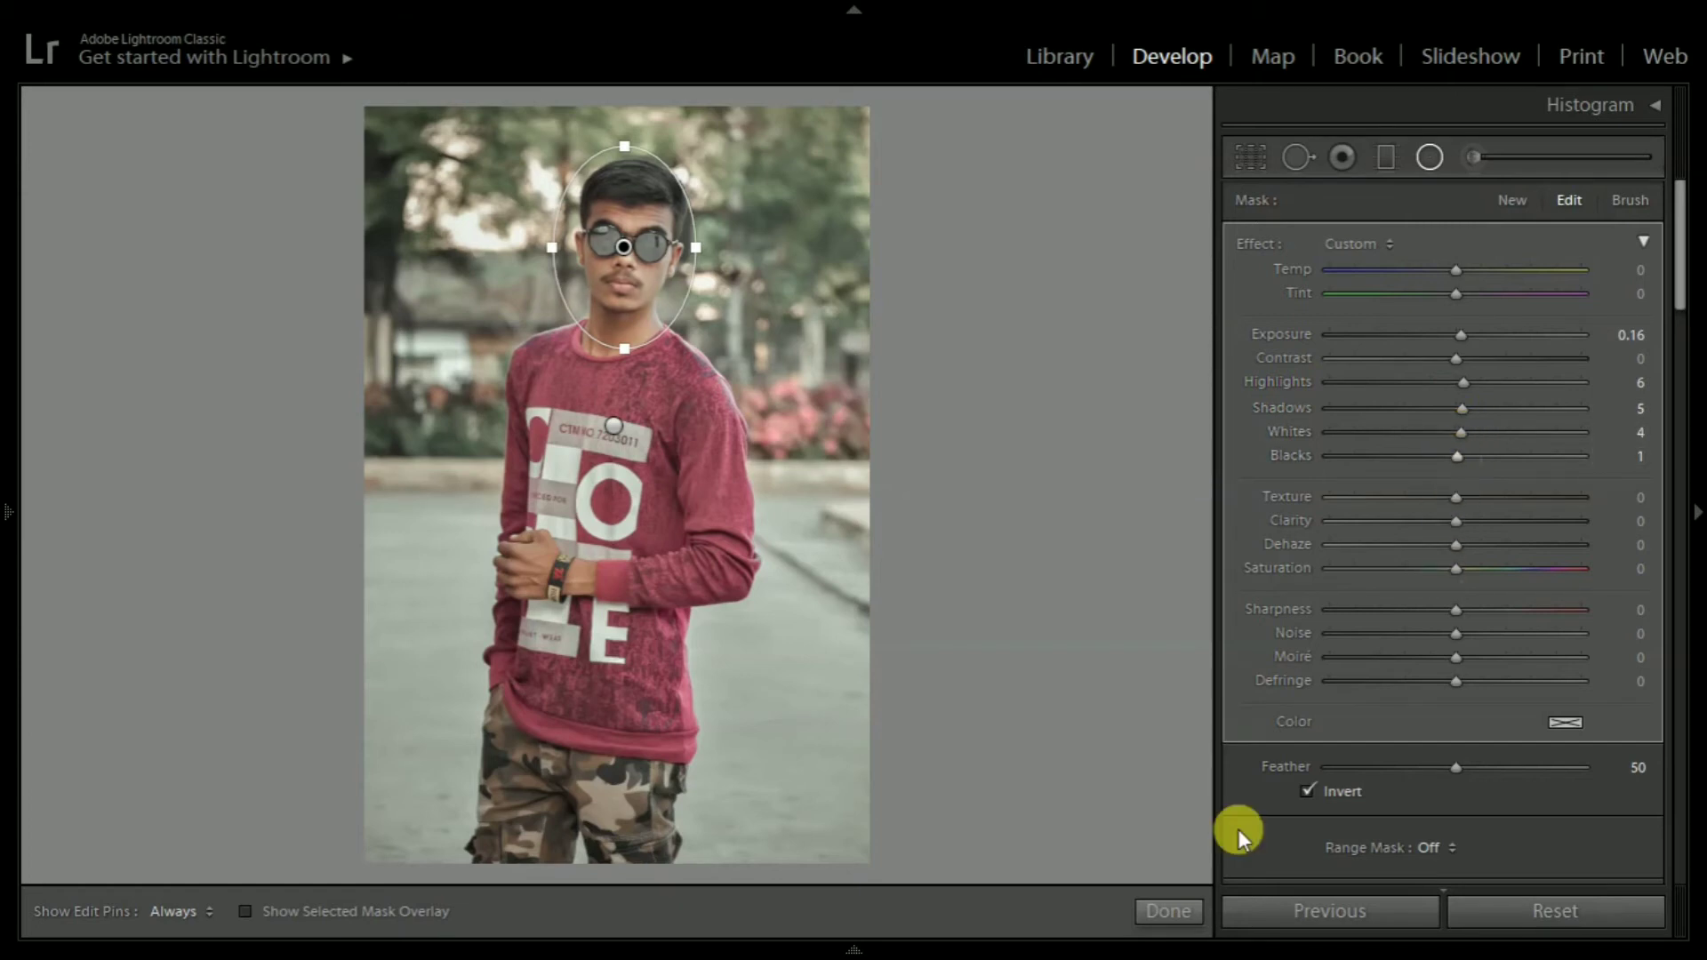
# Step: Draw a new tall radial oval covering the man's head and upper body
pyautogui.click(1183, 909)
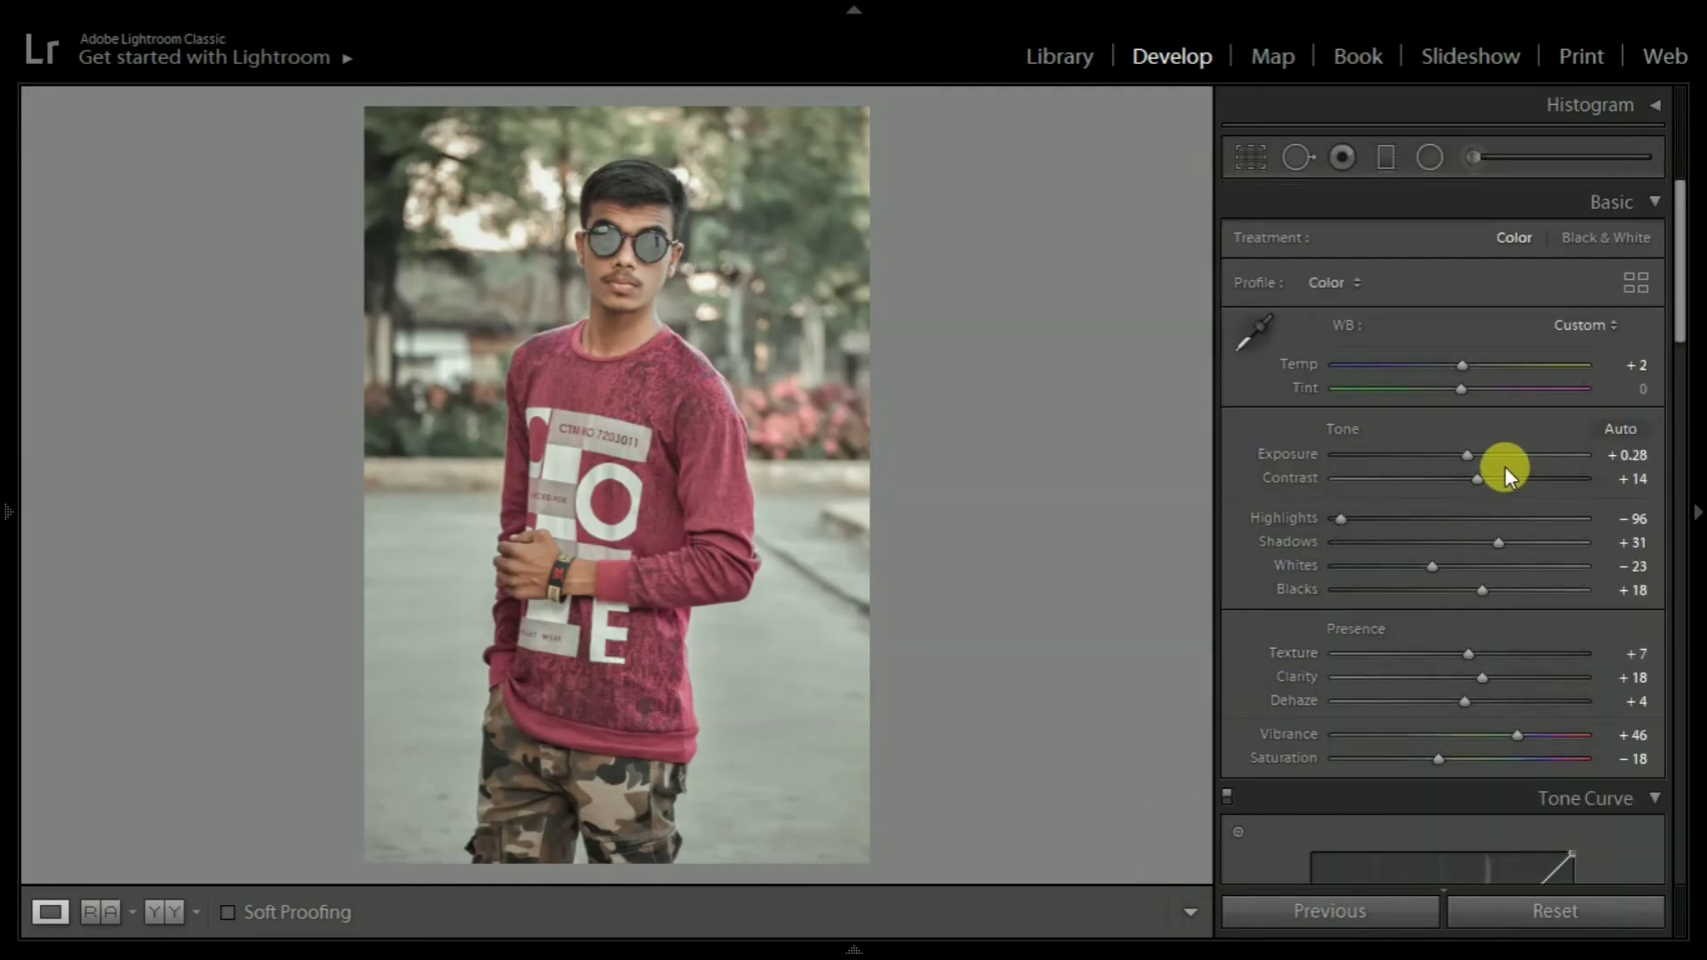
pyautogui.click(1426, 157)
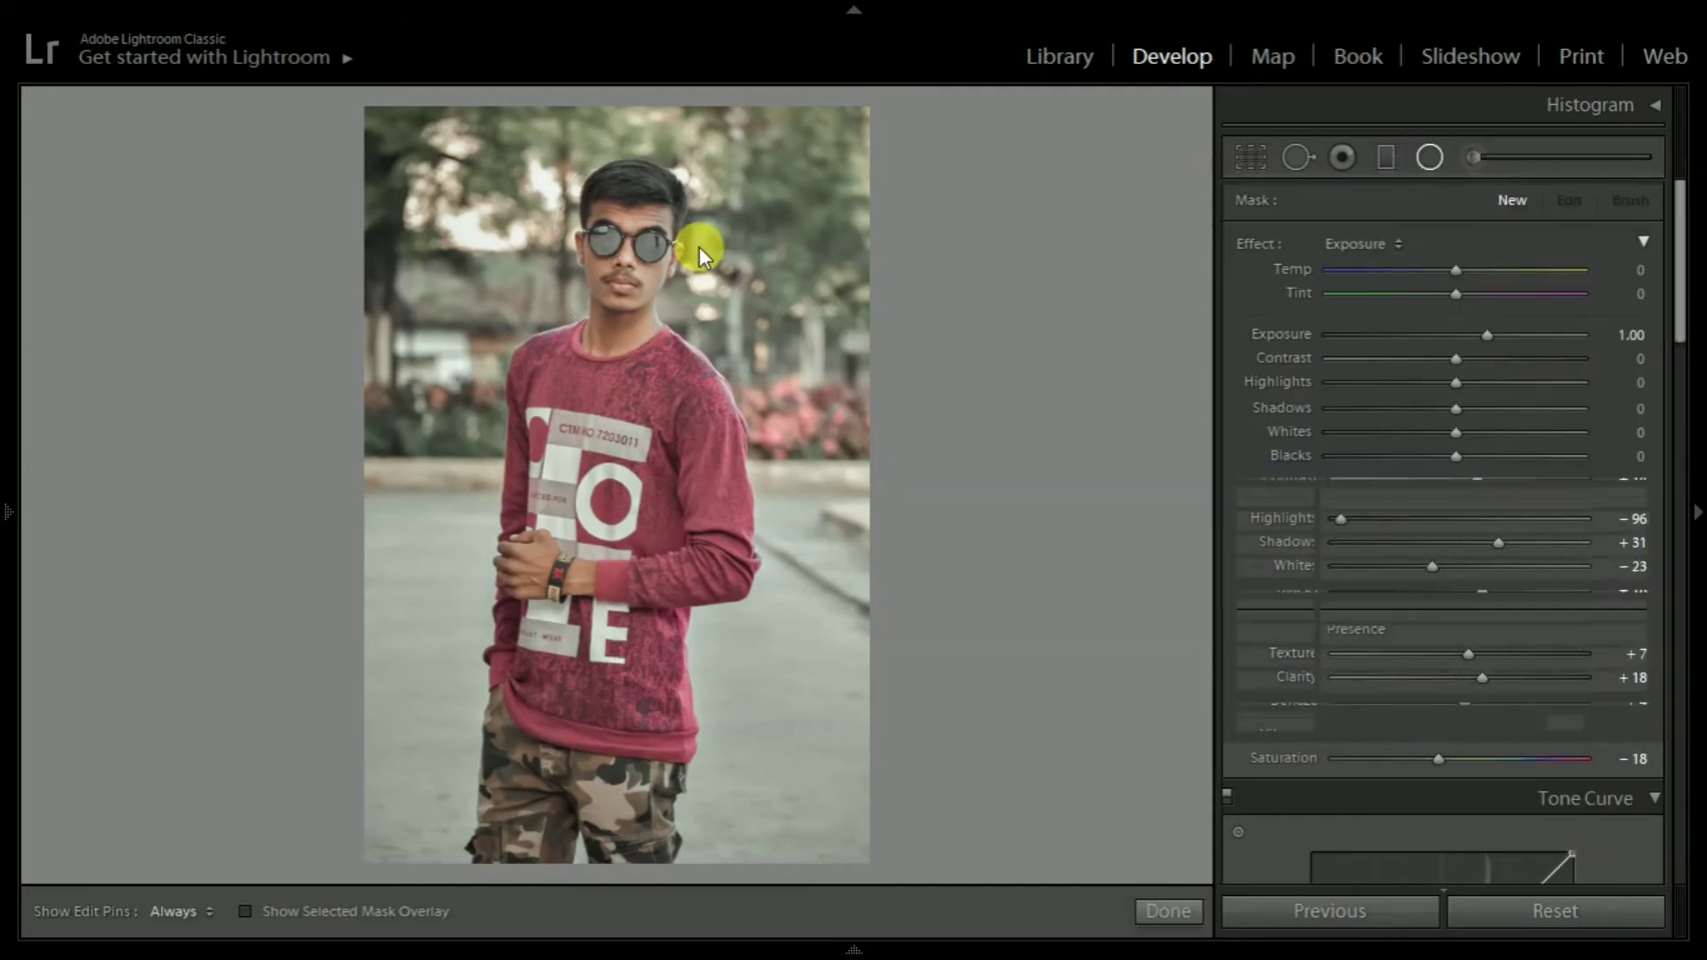
pyautogui.moveTo(622, 240); pyautogui.dragTo(782, 427)
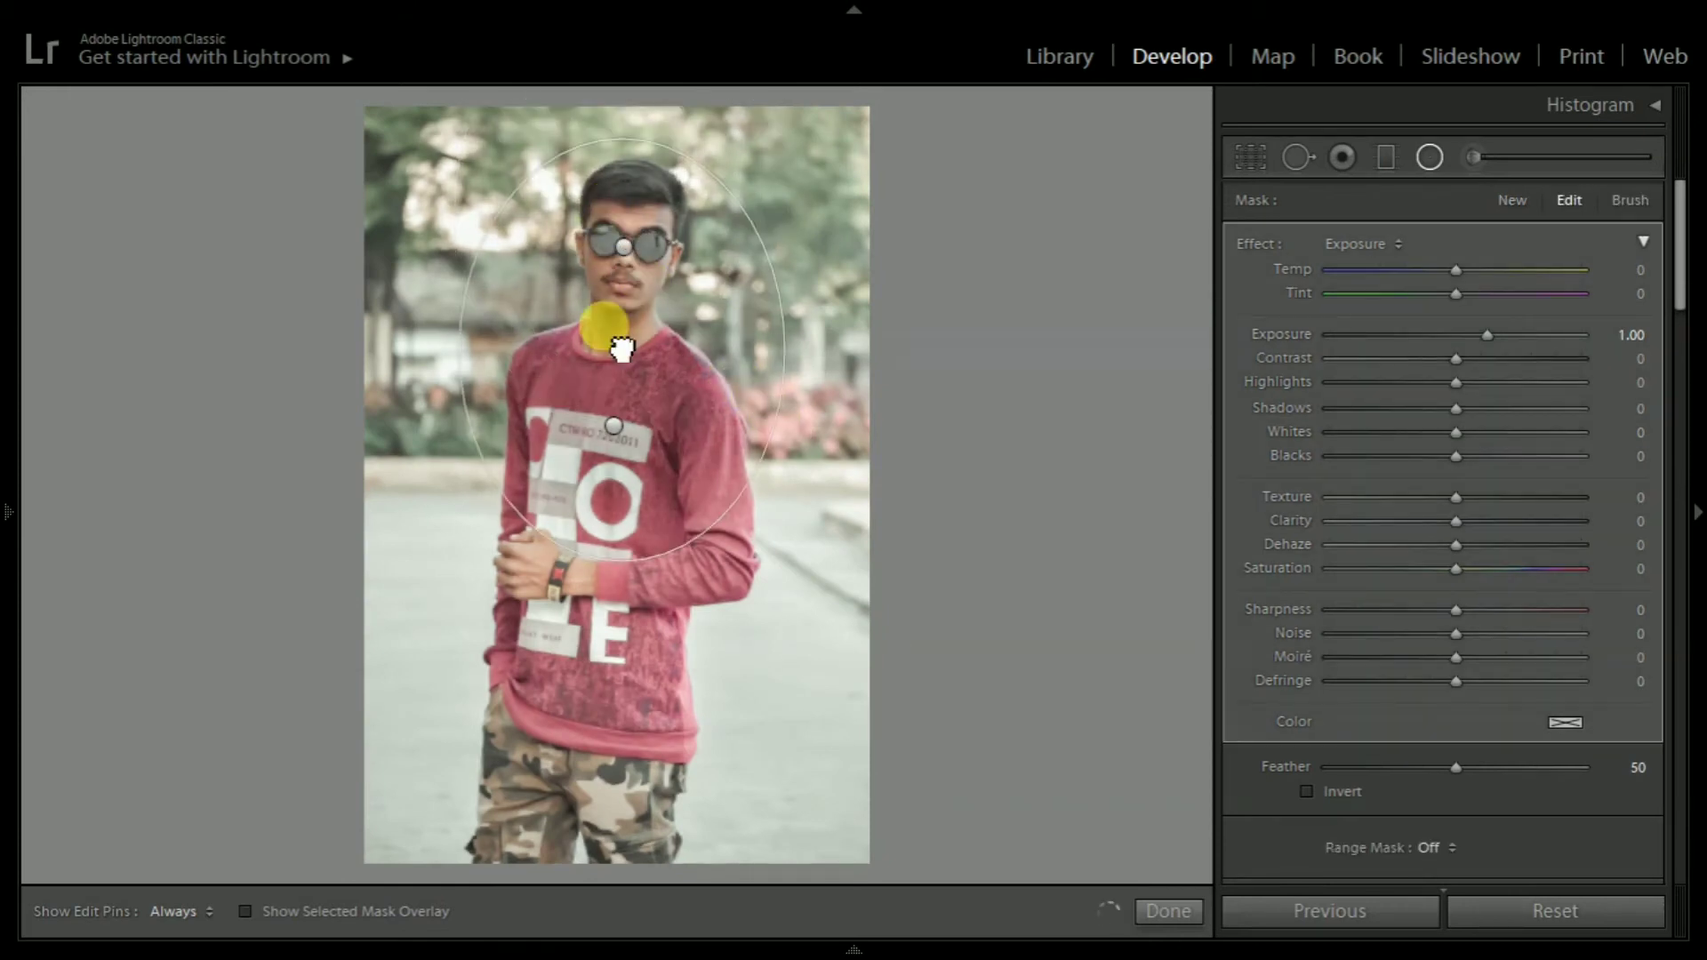
pyautogui.moveTo(613, 423); pyautogui.dragTo(607, 633)
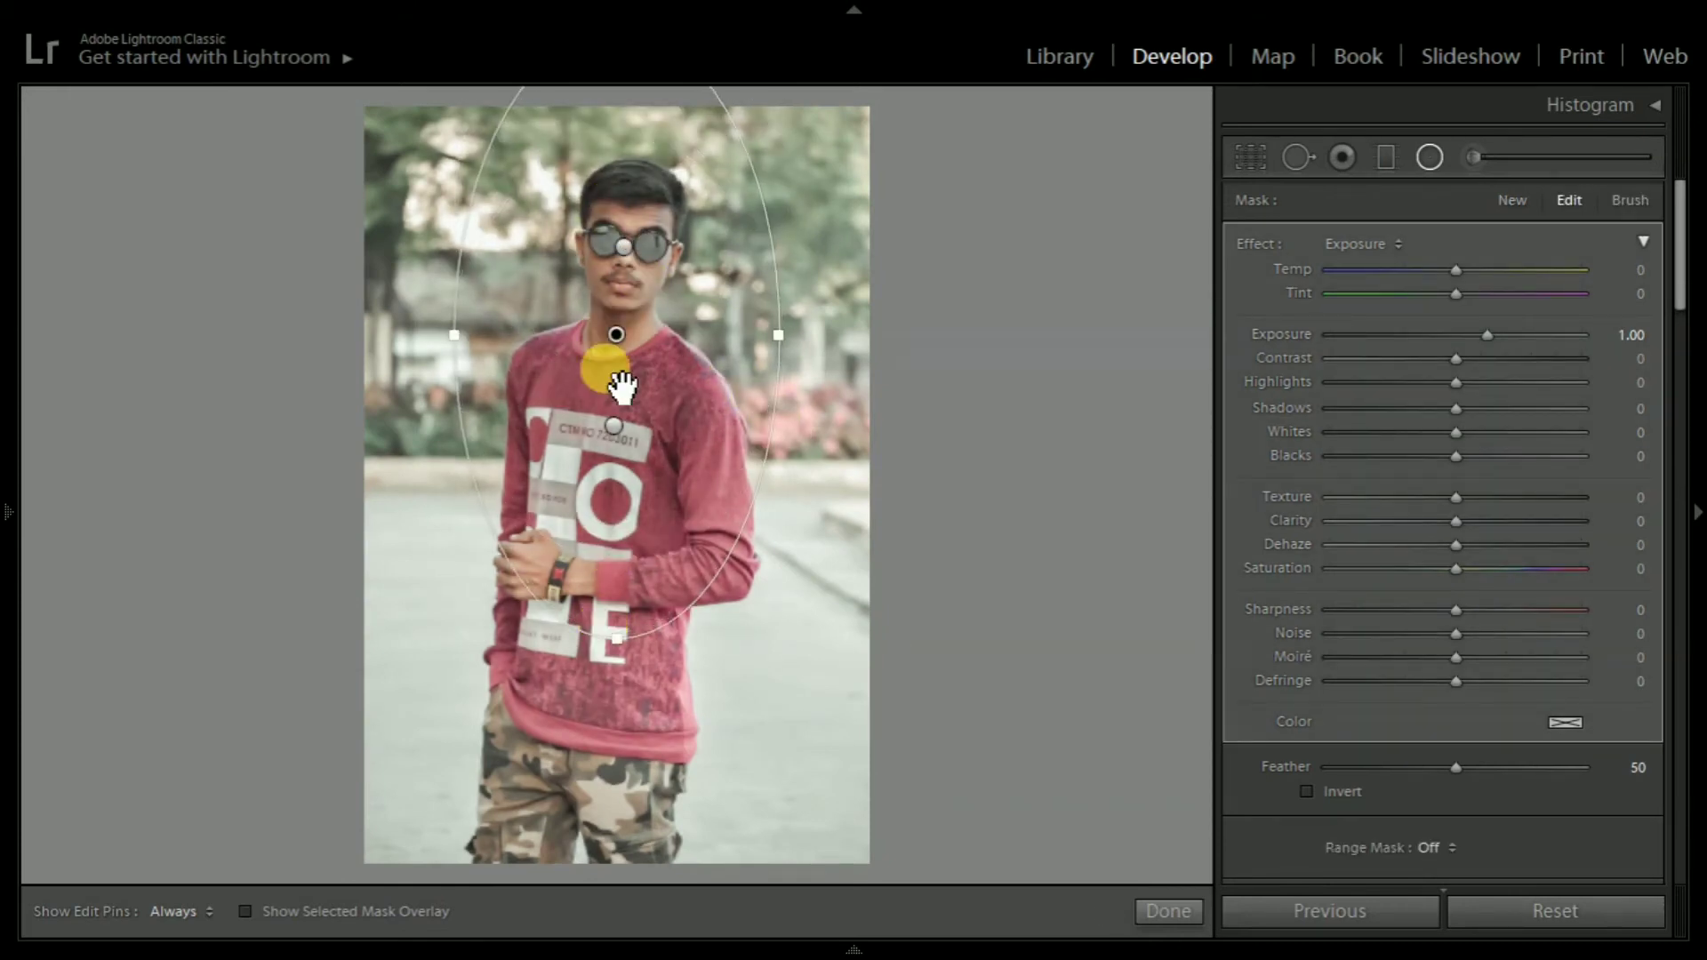
pyautogui.moveTo(617, 351); pyautogui.dragTo(637, 434)
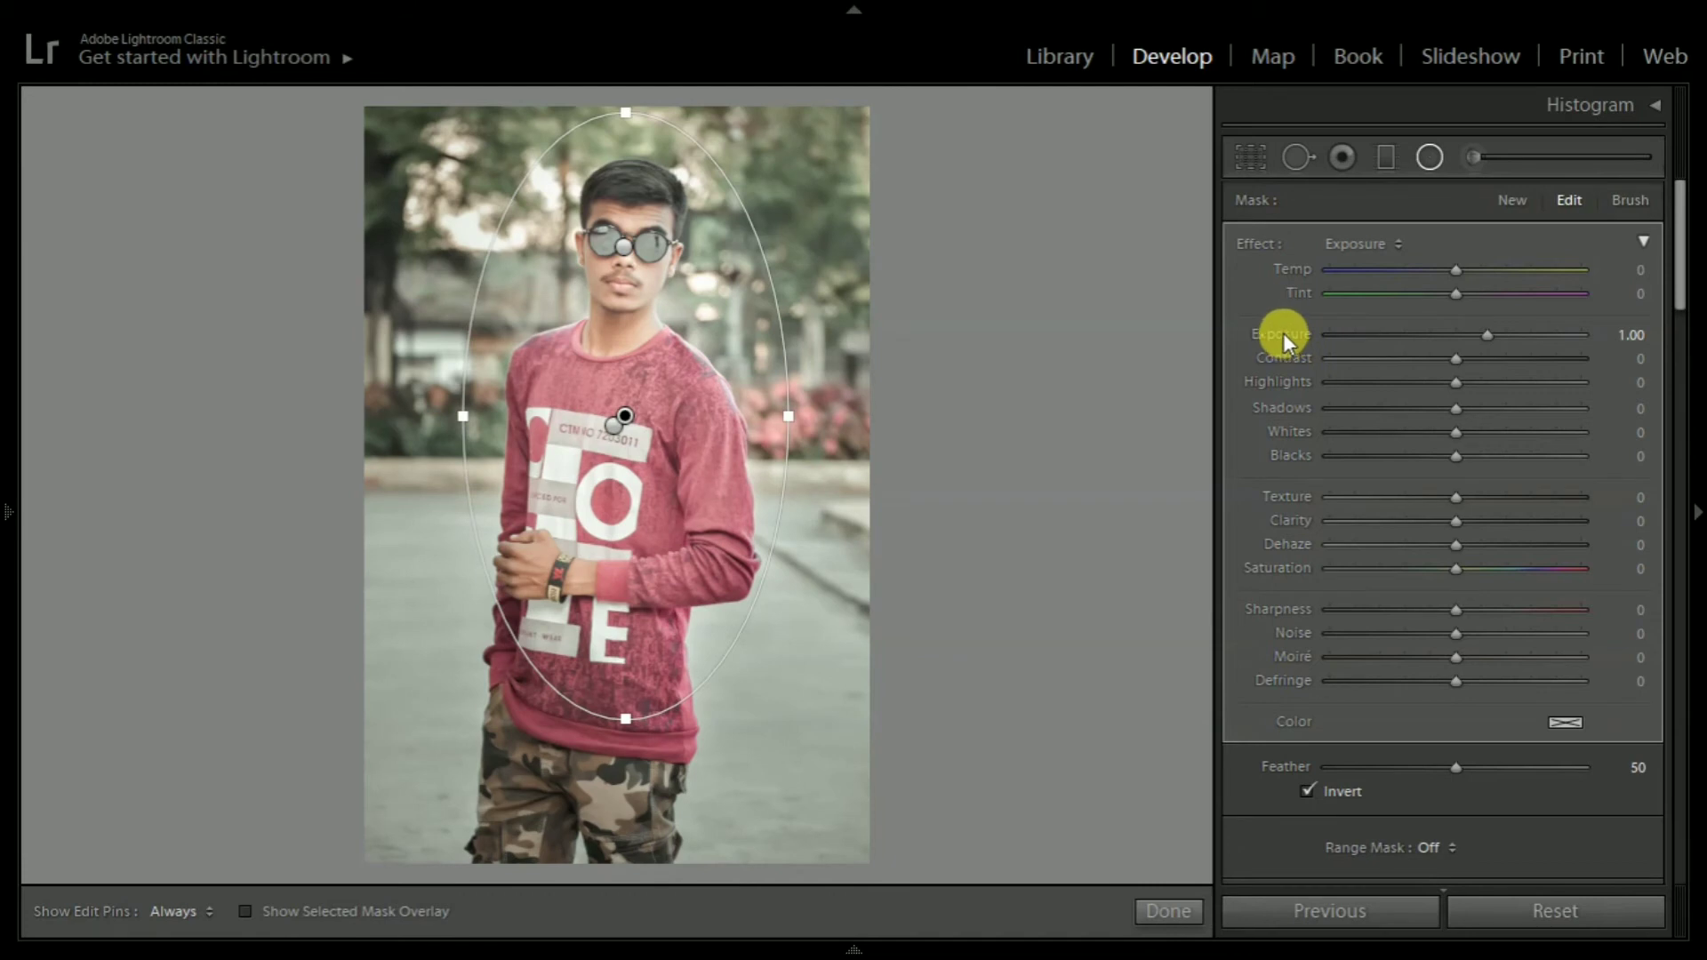
# Step: Give the oval Temp +4 and Exposure 0.04 to warm it slightly
pyautogui.doubleClick(1282, 334)
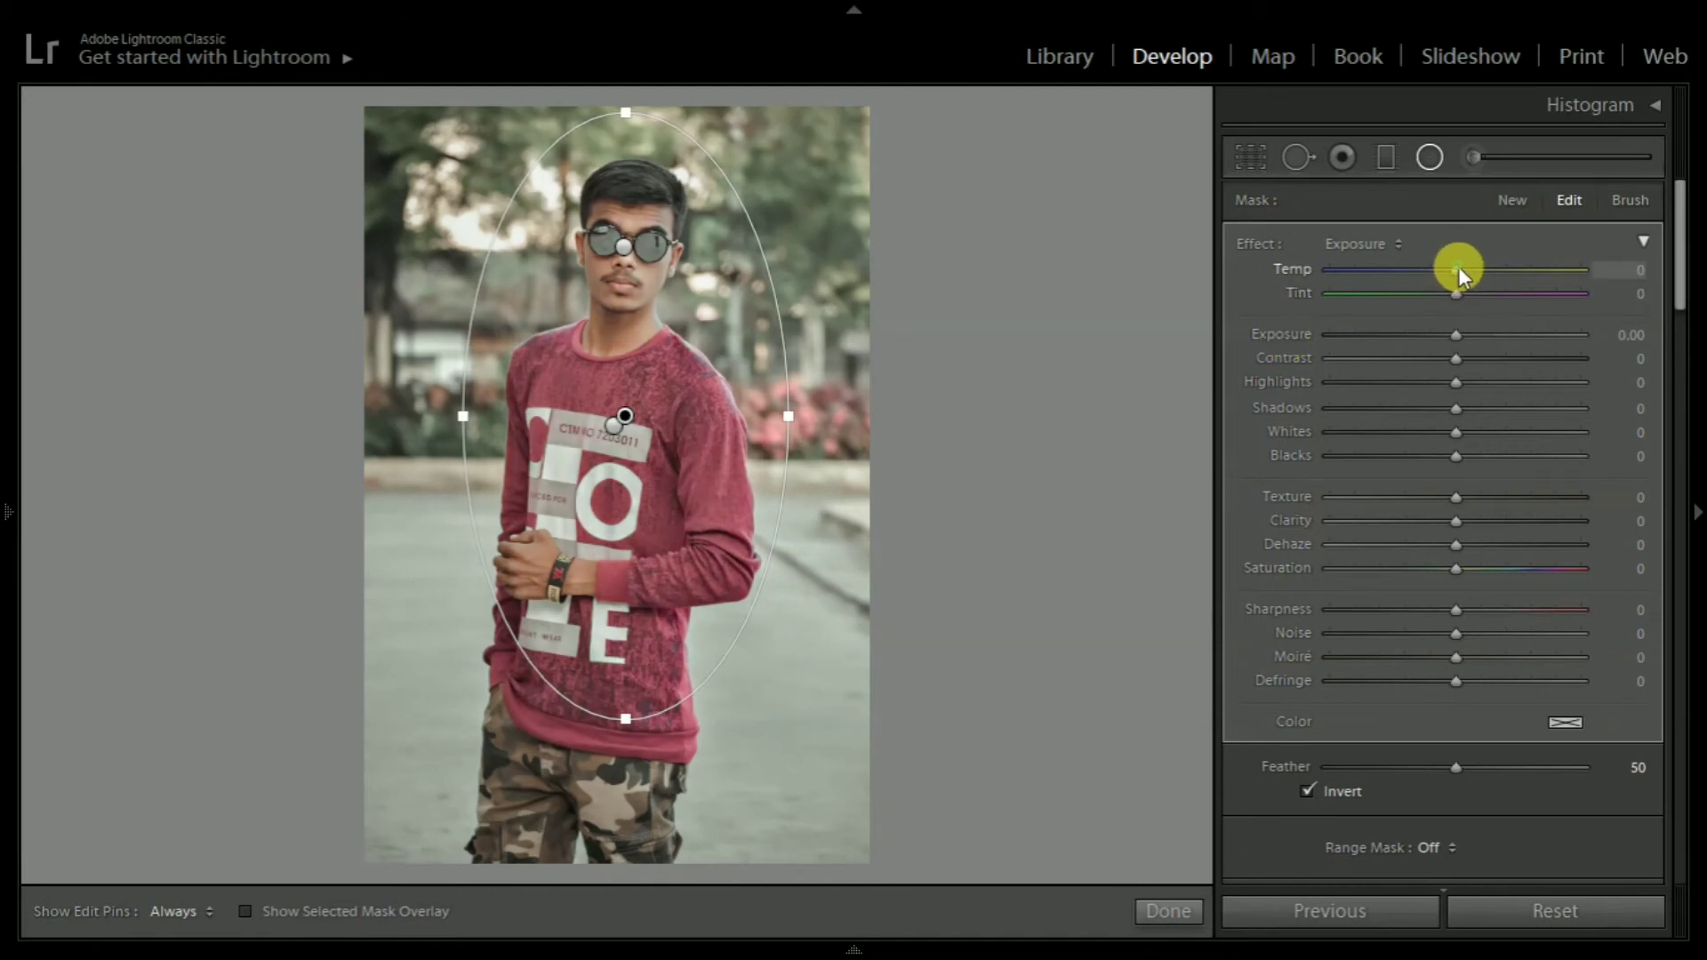
pyautogui.moveTo(1457, 265); pyautogui.dragTo(1459, 273)
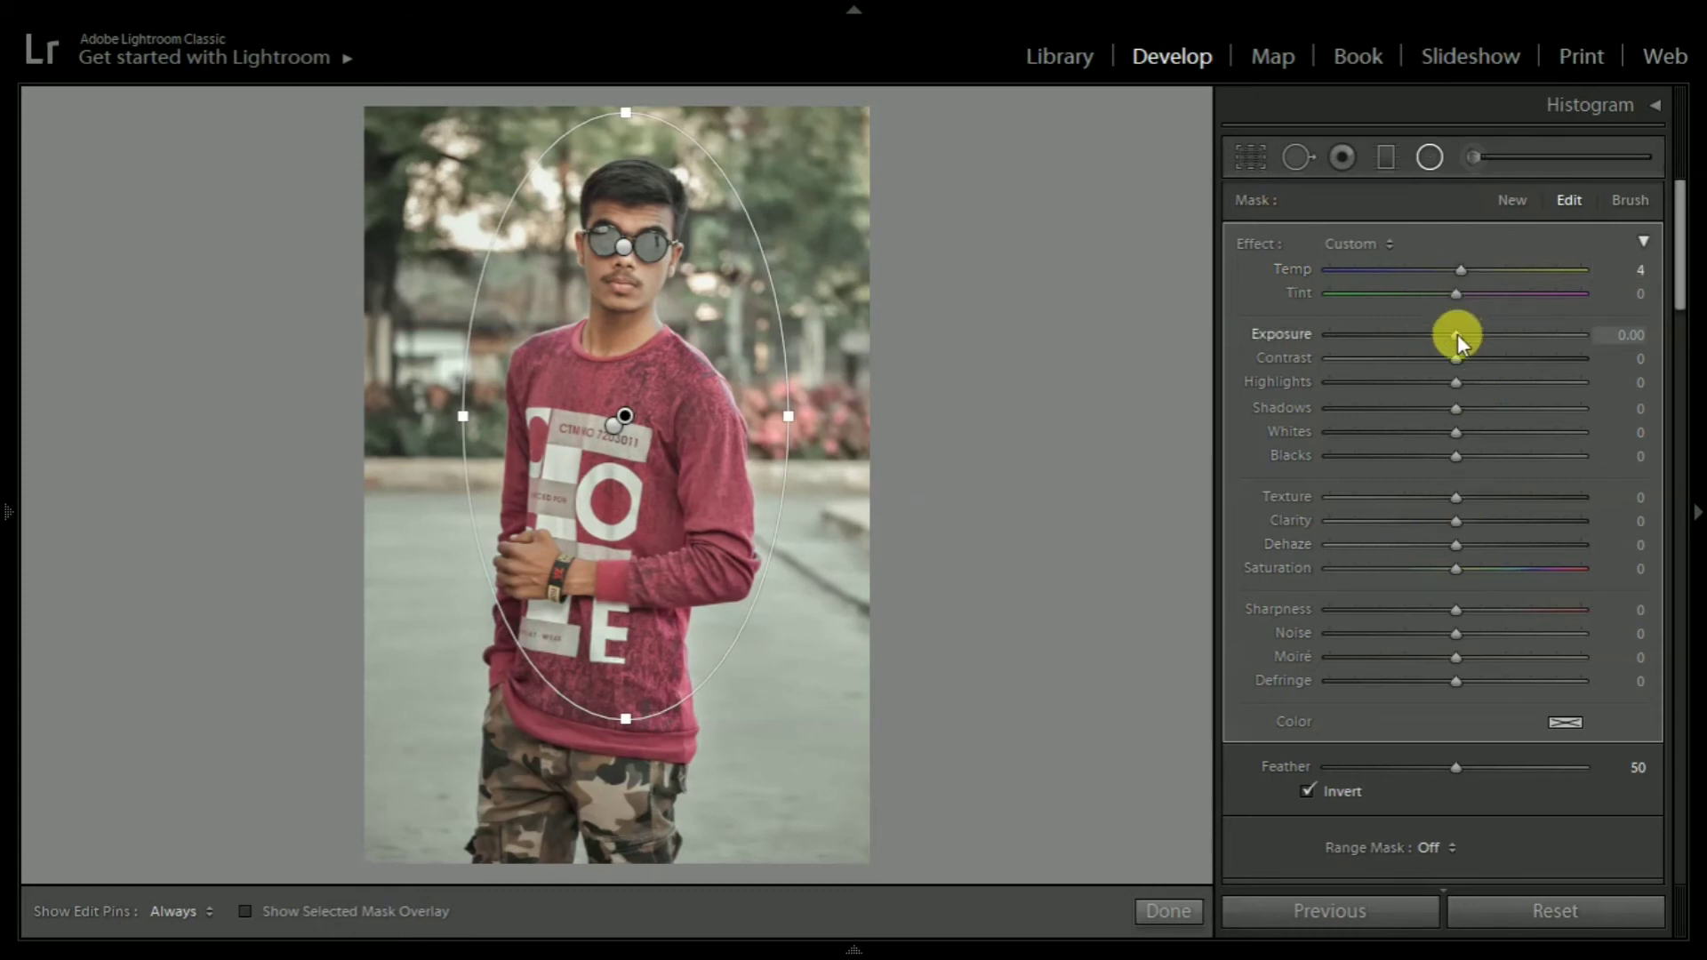
pyautogui.moveTo(1458, 343); pyautogui.dragTo(1458, 349)
pyautogui.click(1191, 907)
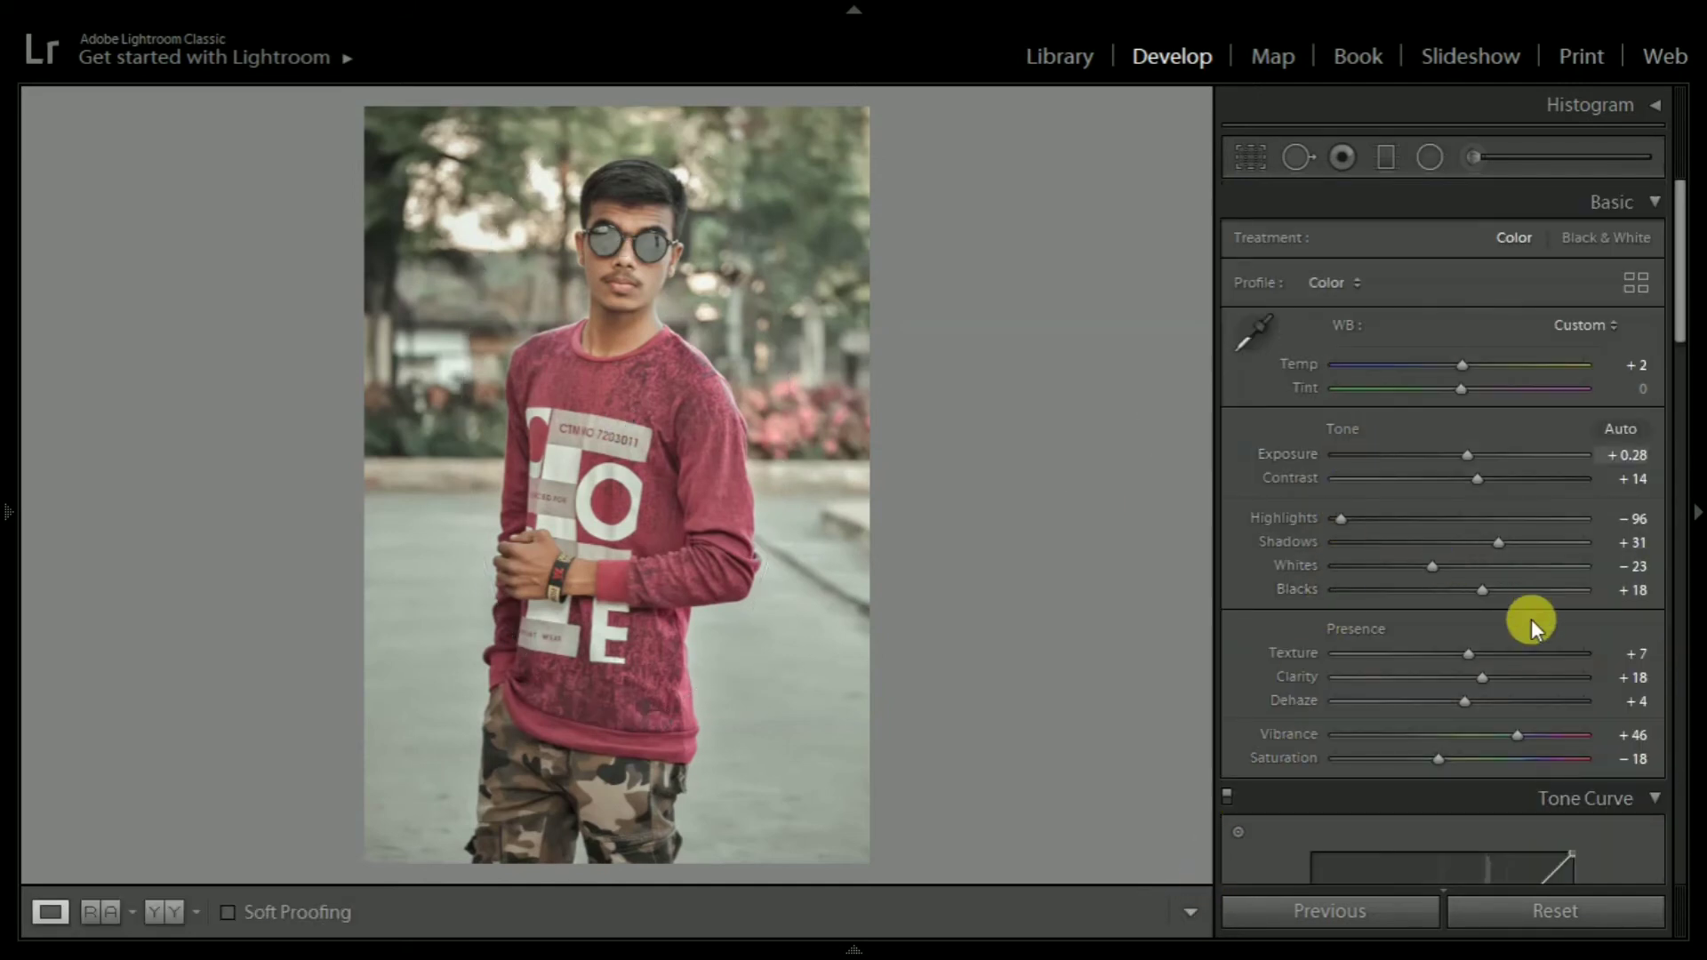
pyautogui.scroll(-5, 1523, 620)
pyautogui.scroll(-3, 1485, 631)
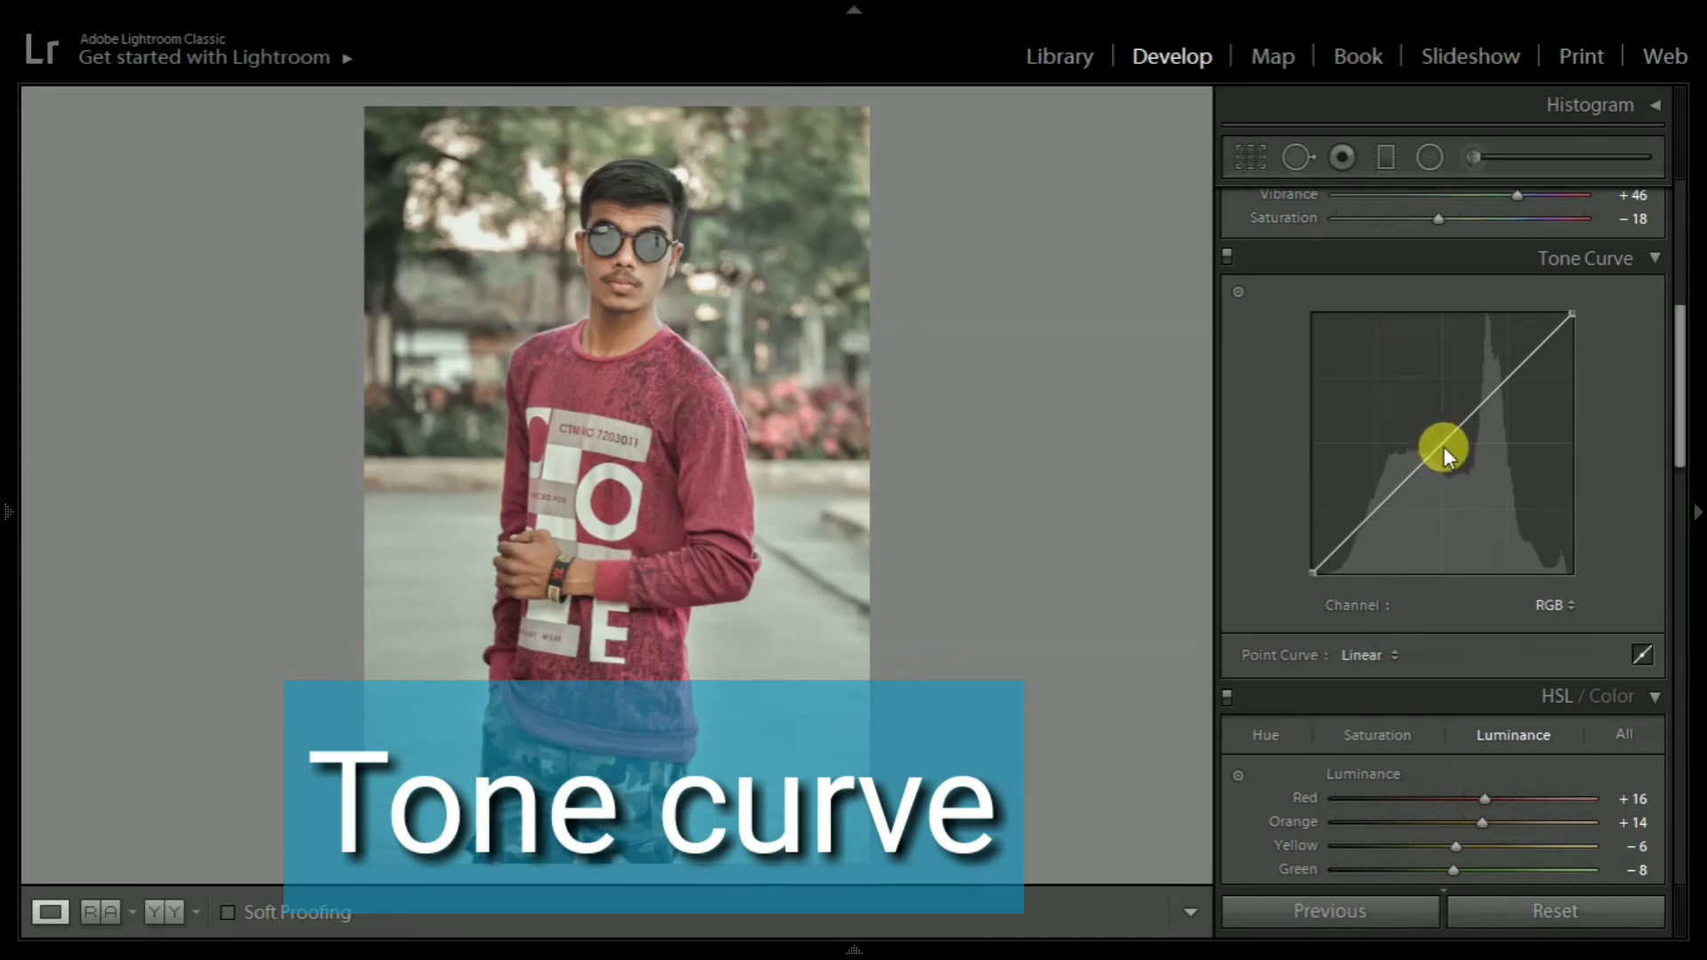
# Step: Shape the RGB tone curve into a faded S: black point ~10%, white point ~97%
pyautogui.click(1443, 446)
pyautogui.moveTo(1310, 566)
pyautogui.mouseDown()
pyautogui.moveTo(1312, 534)
pyautogui.moveTo(1309, 573)
pyautogui.mouseUp()
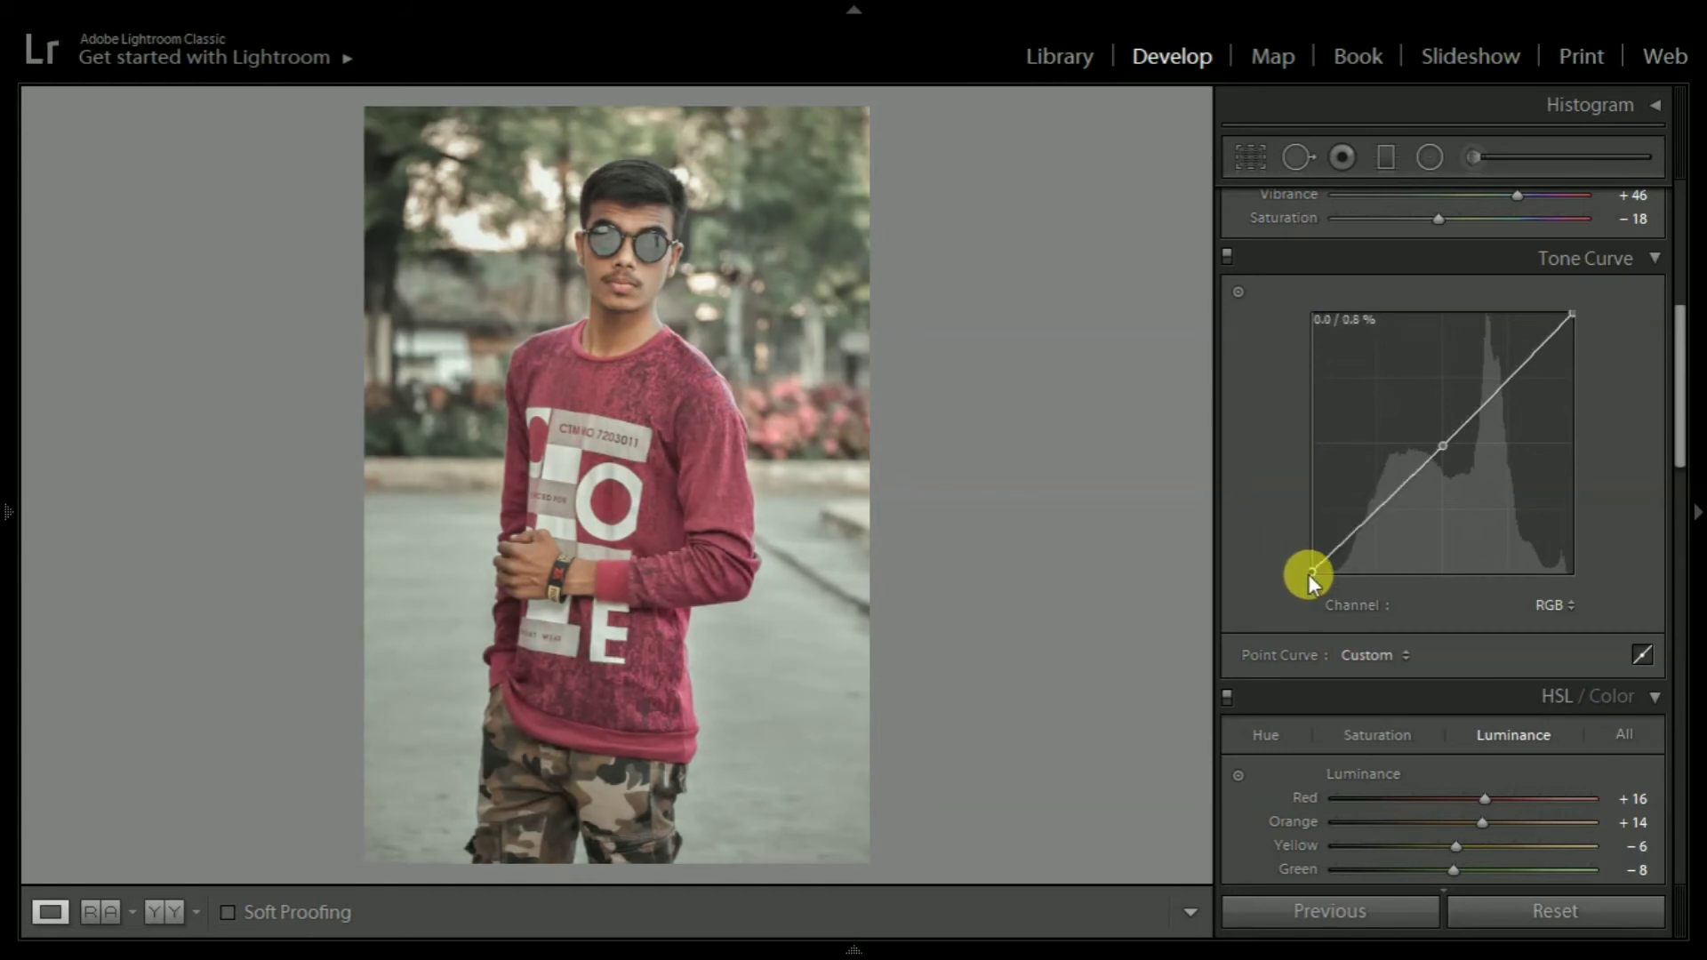
pyautogui.click(1375, 511)
pyautogui.moveTo(1374, 511); pyautogui.dragTo(1362, 531)
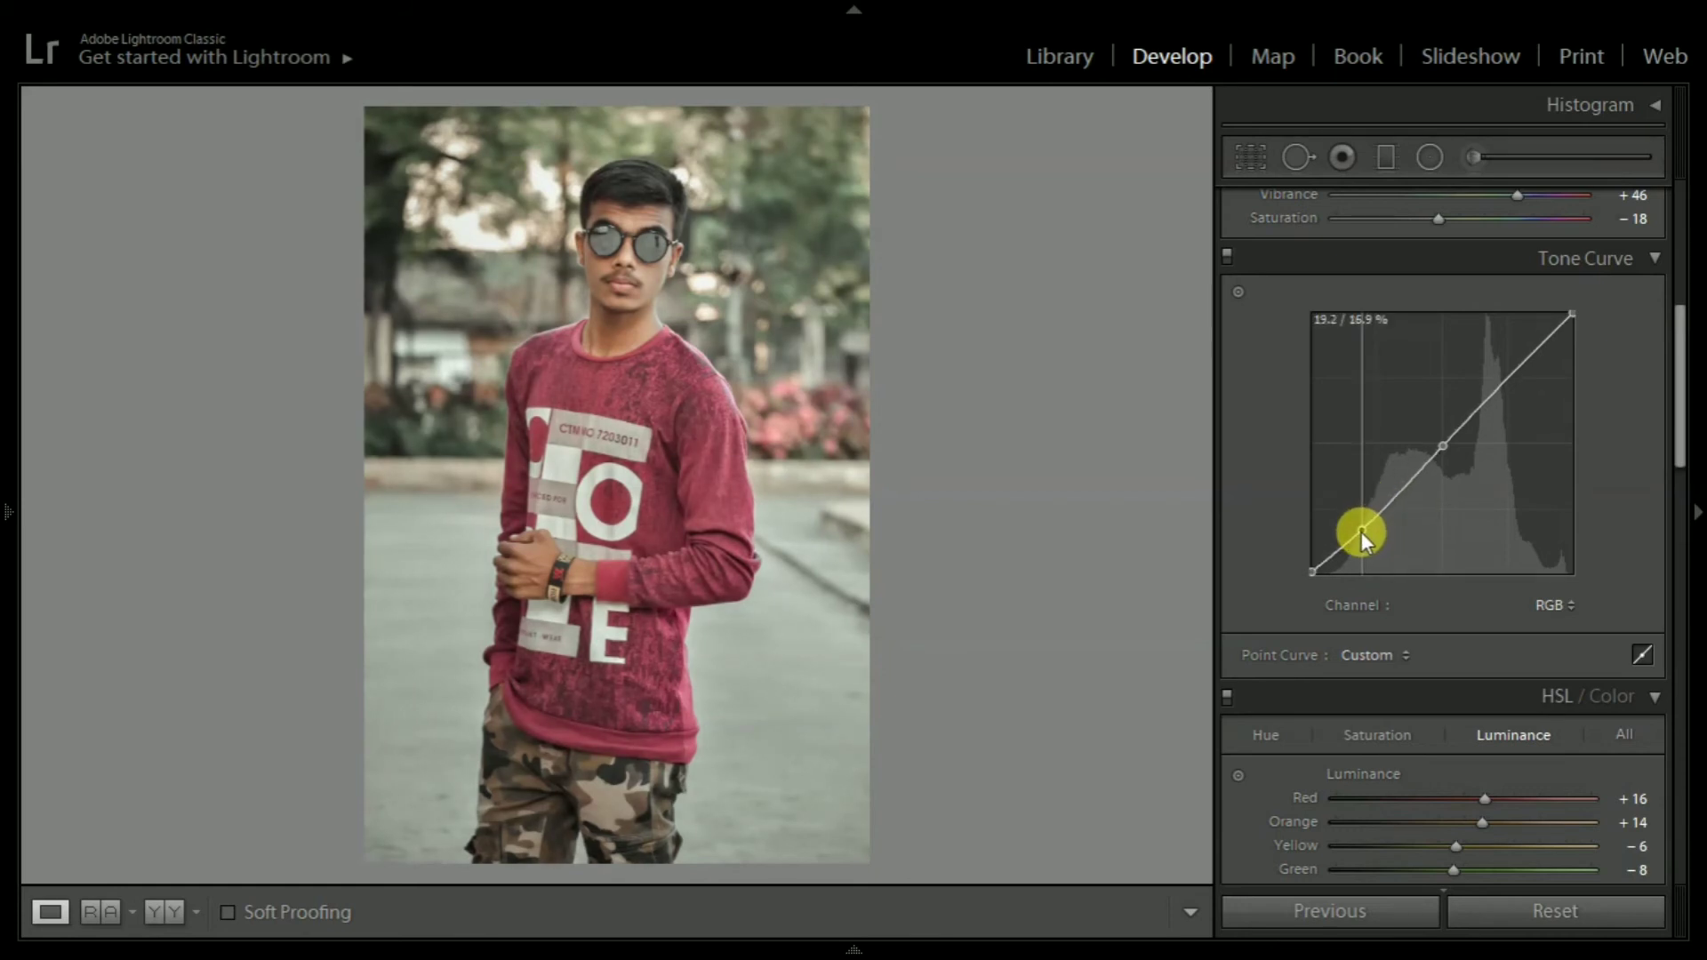
pyautogui.moveTo(1510, 377); pyautogui.dragTo(1507, 371)
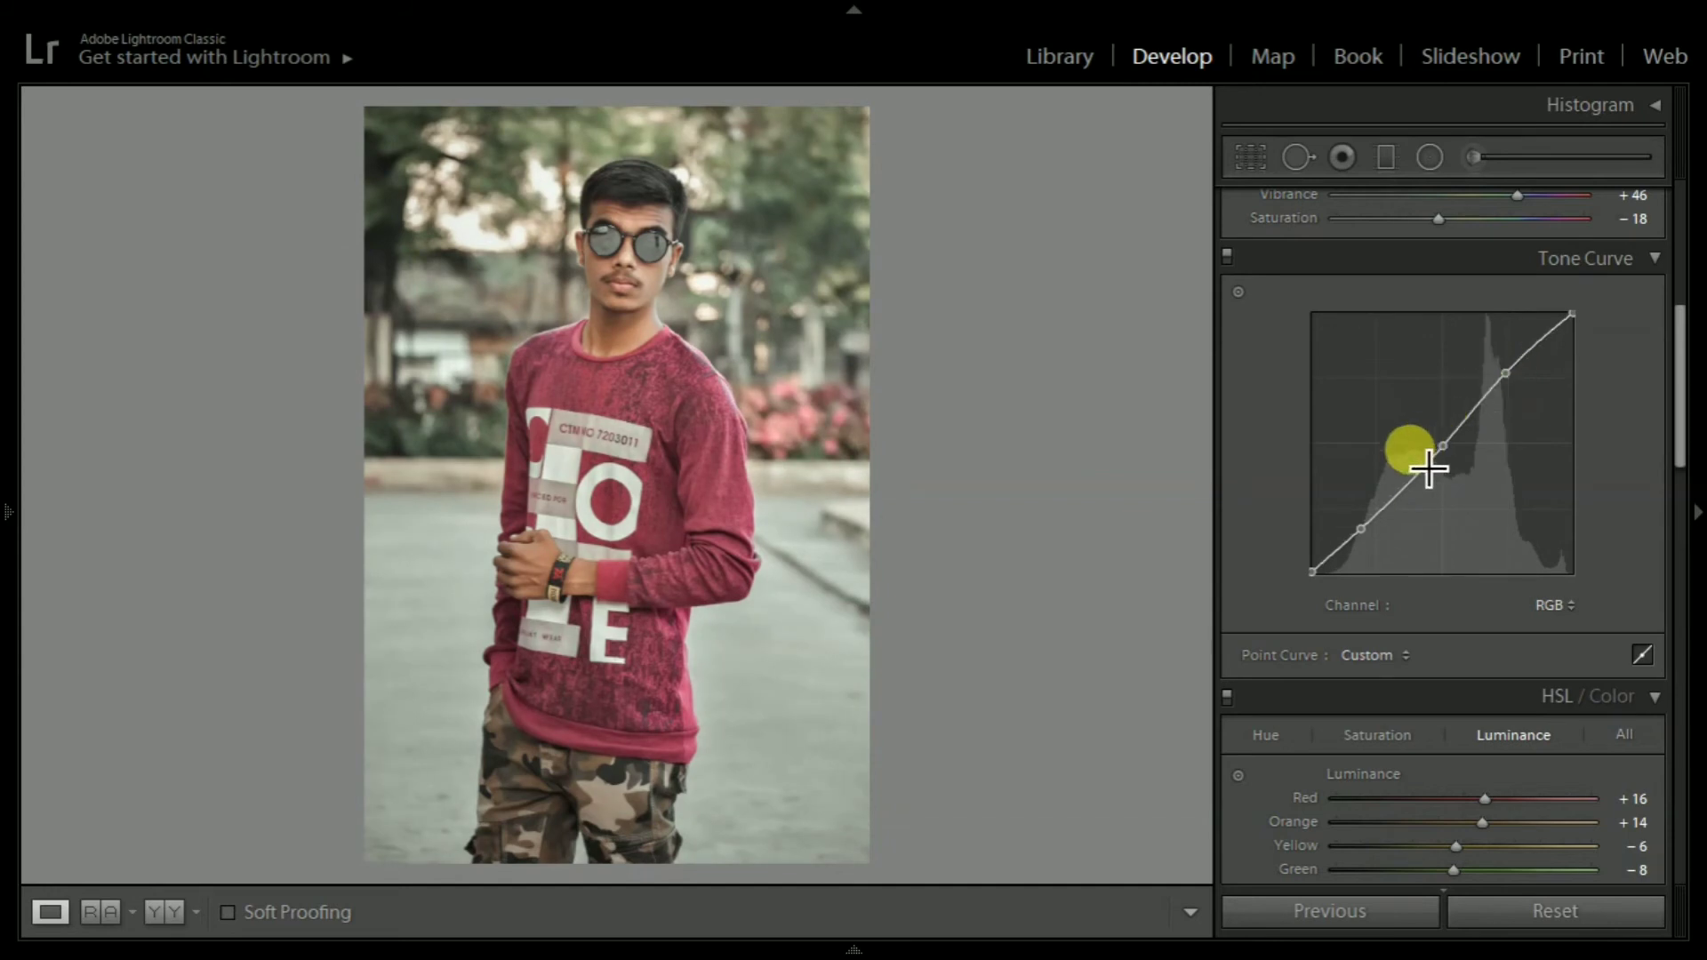
pyautogui.click(1361, 525)
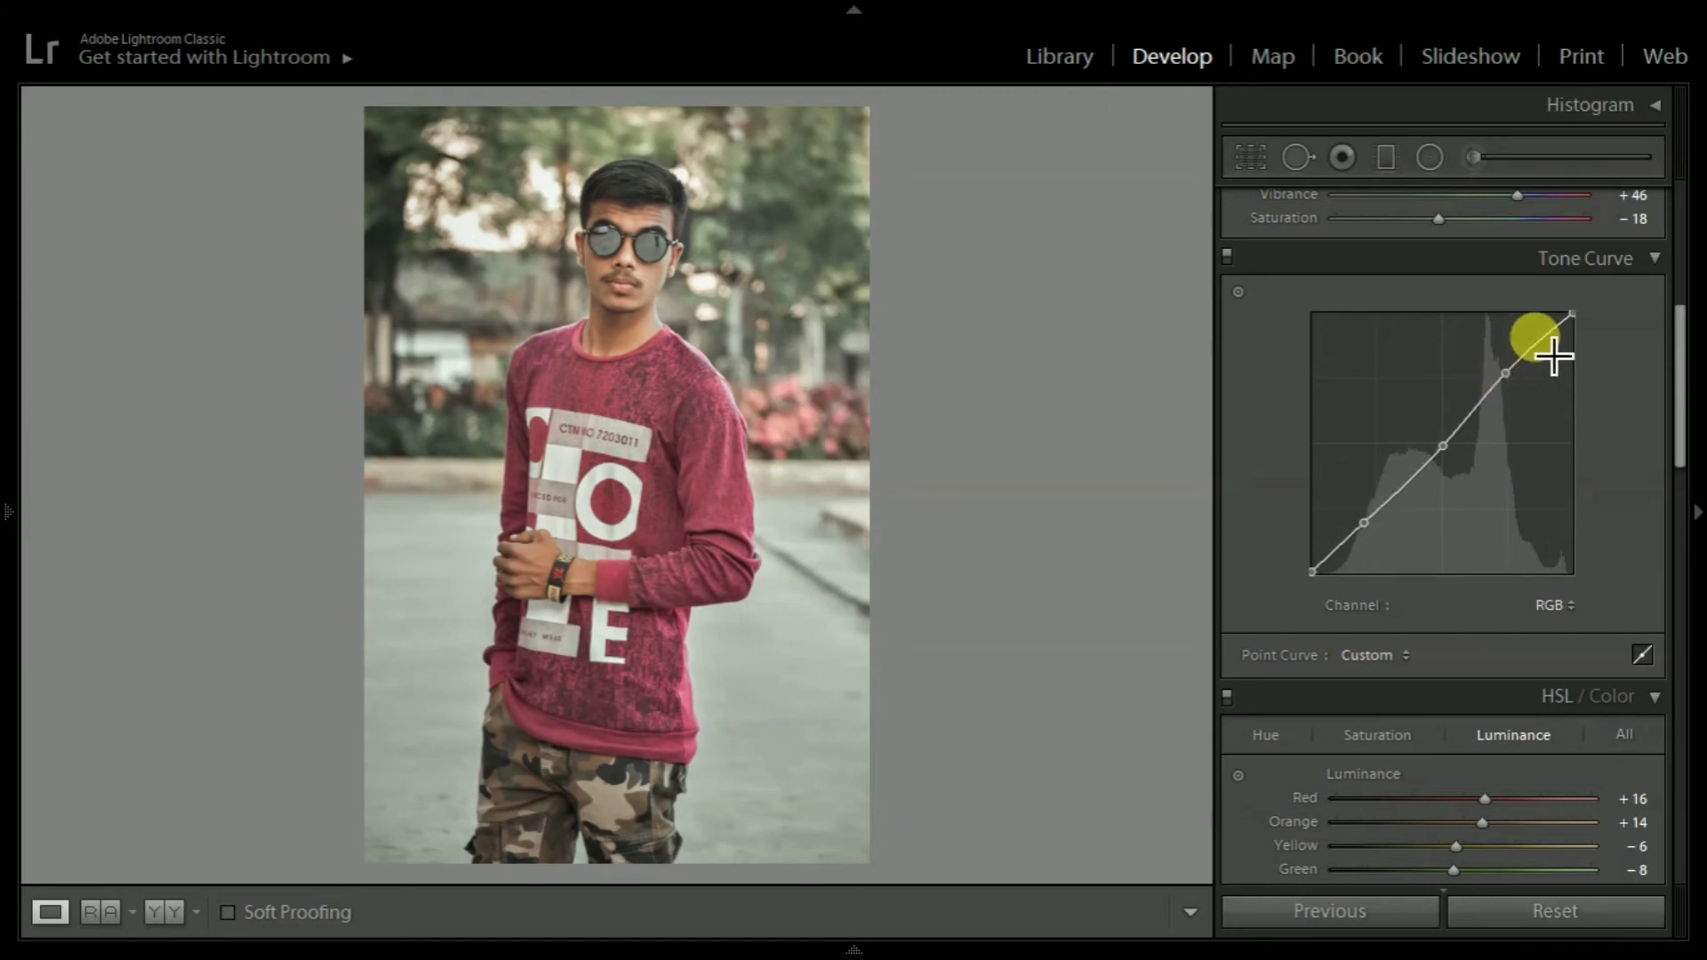
pyautogui.moveTo(1572, 313); pyautogui.dragTo(1574, 320)
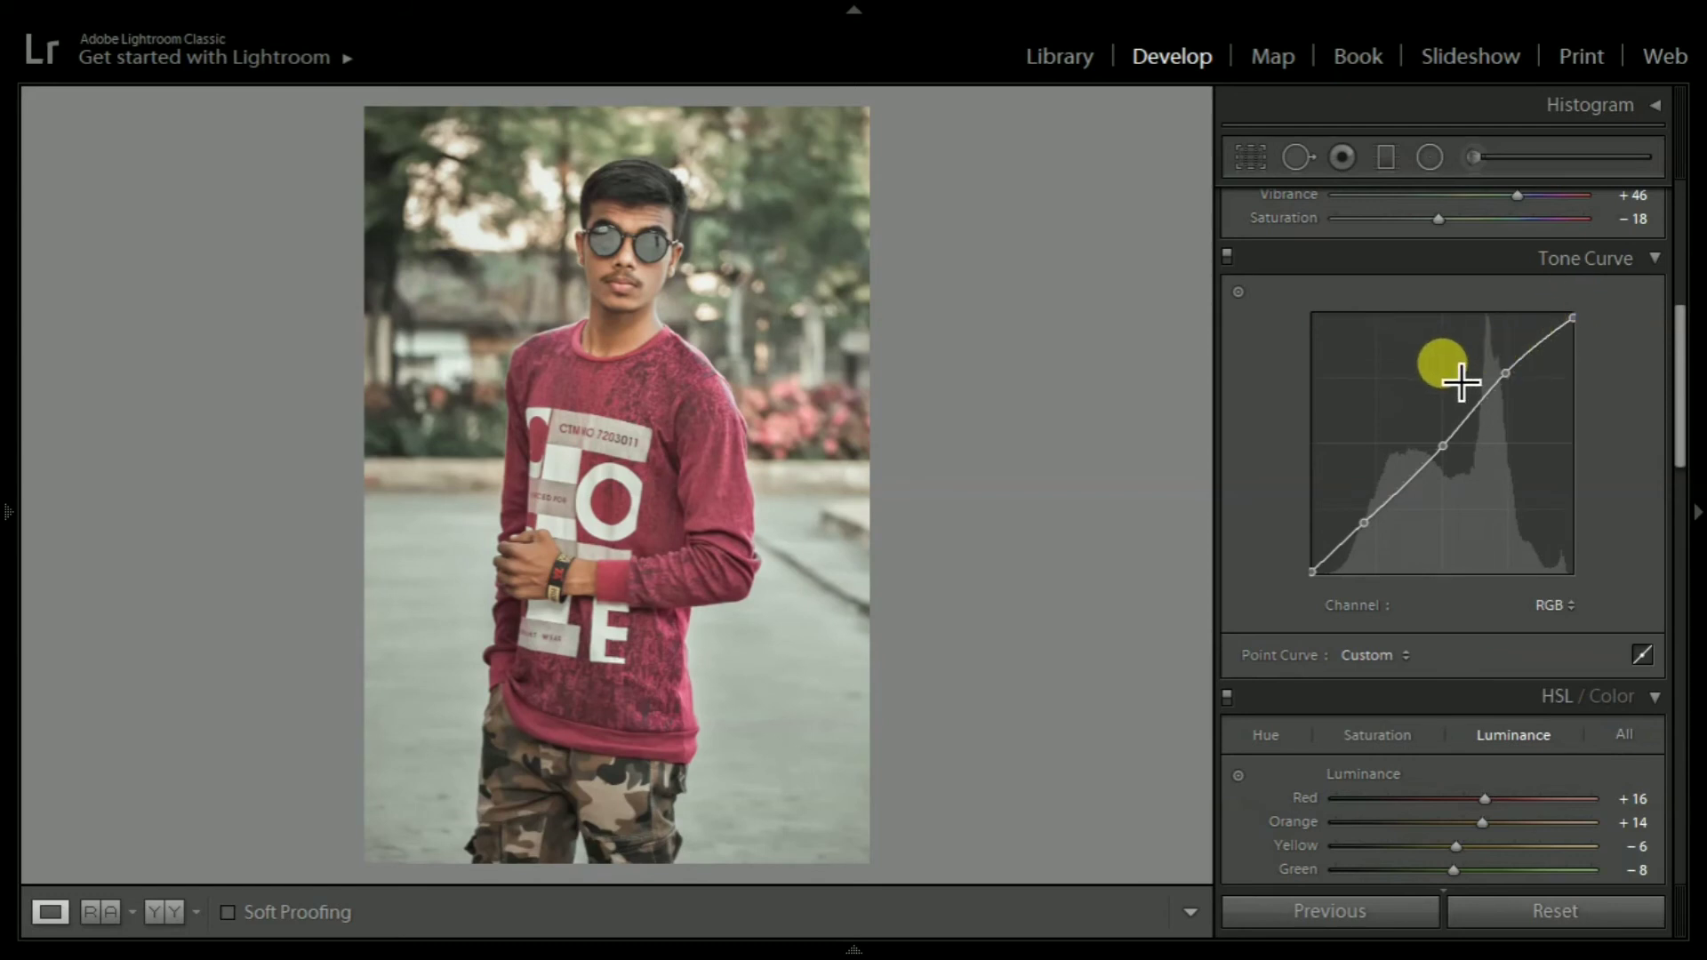
pyautogui.press('\\')
pyautogui.press('\\')
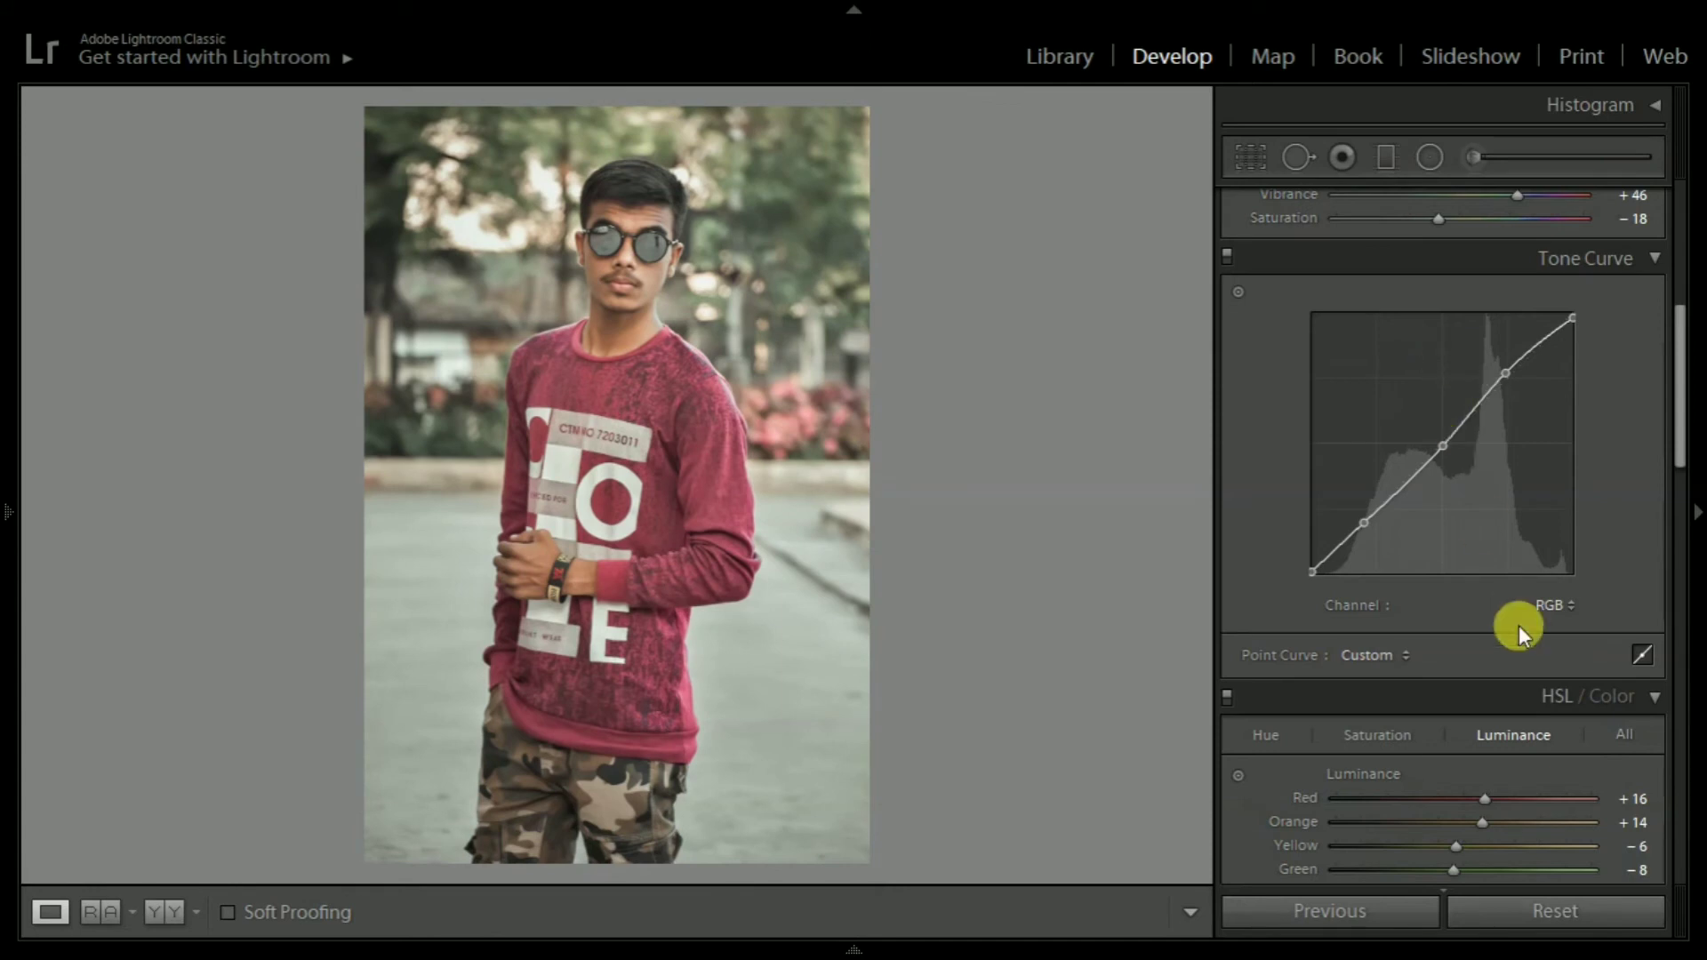
# Step: Switch the curve to the Blue channel and lift its black point to 11%
pyautogui.click(1555, 604)
pyautogui.click(1505, 716)
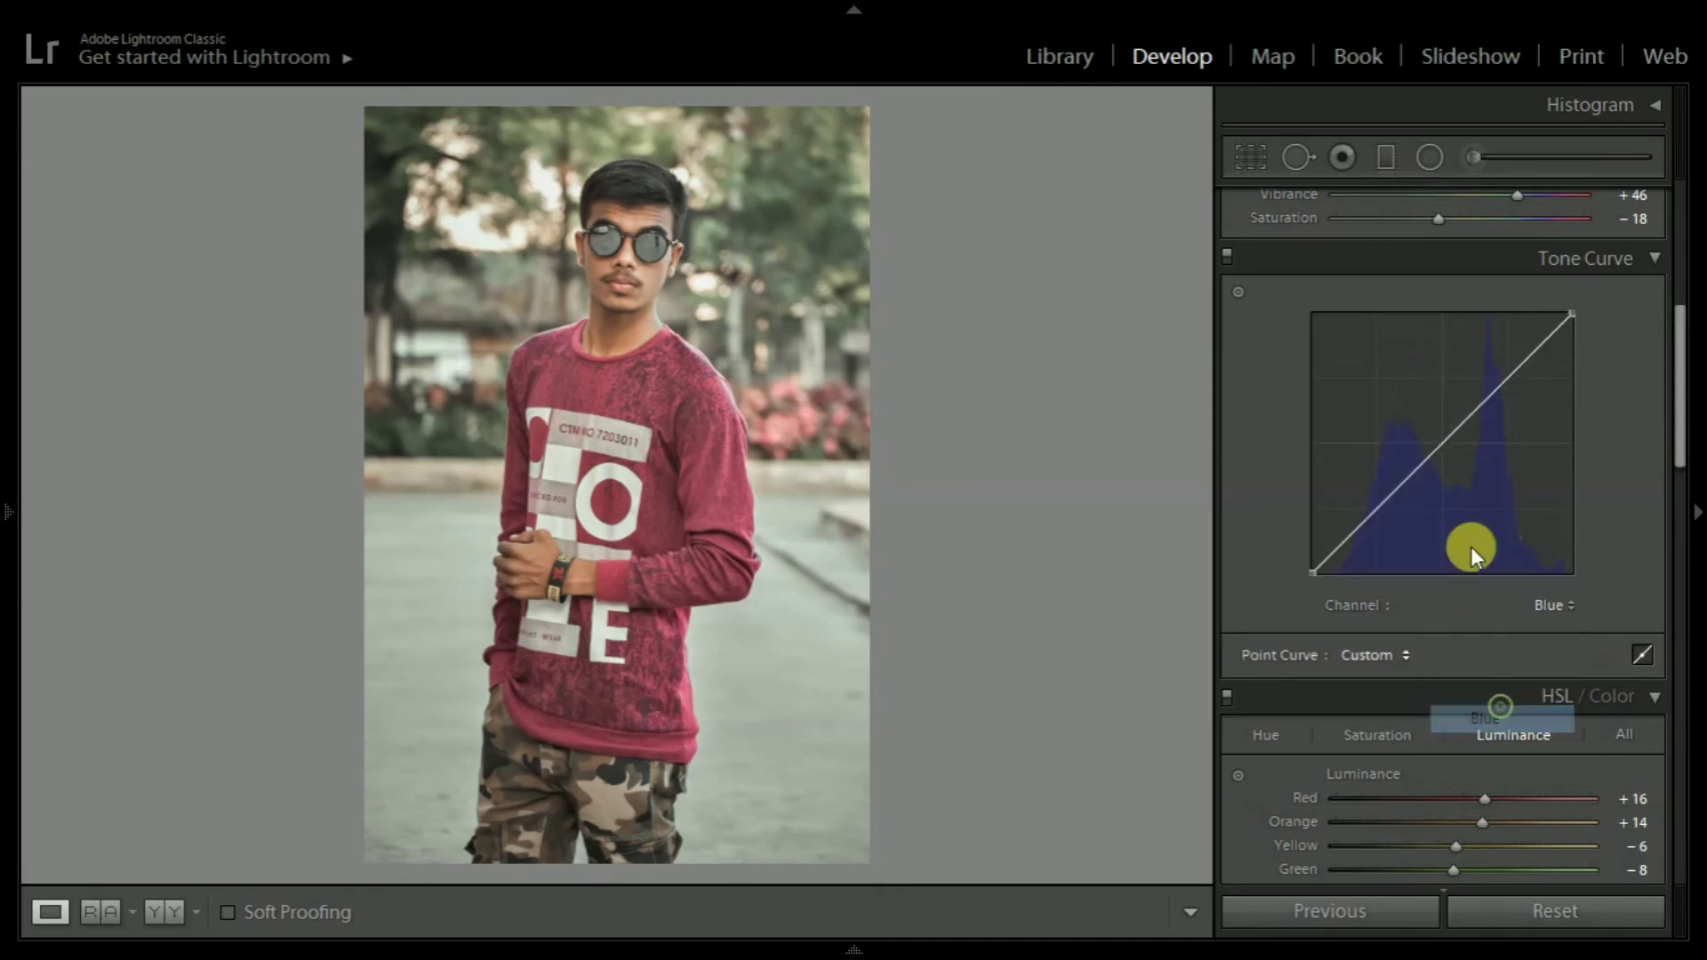
pyautogui.click(1444, 445)
pyautogui.moveTo(1313, 573)
pyautogui.mouseDown()
pyautogui.moveTo(1311, 546)
pyautogui.moveTo(1305, 574)
pyautogui.mouseUp()
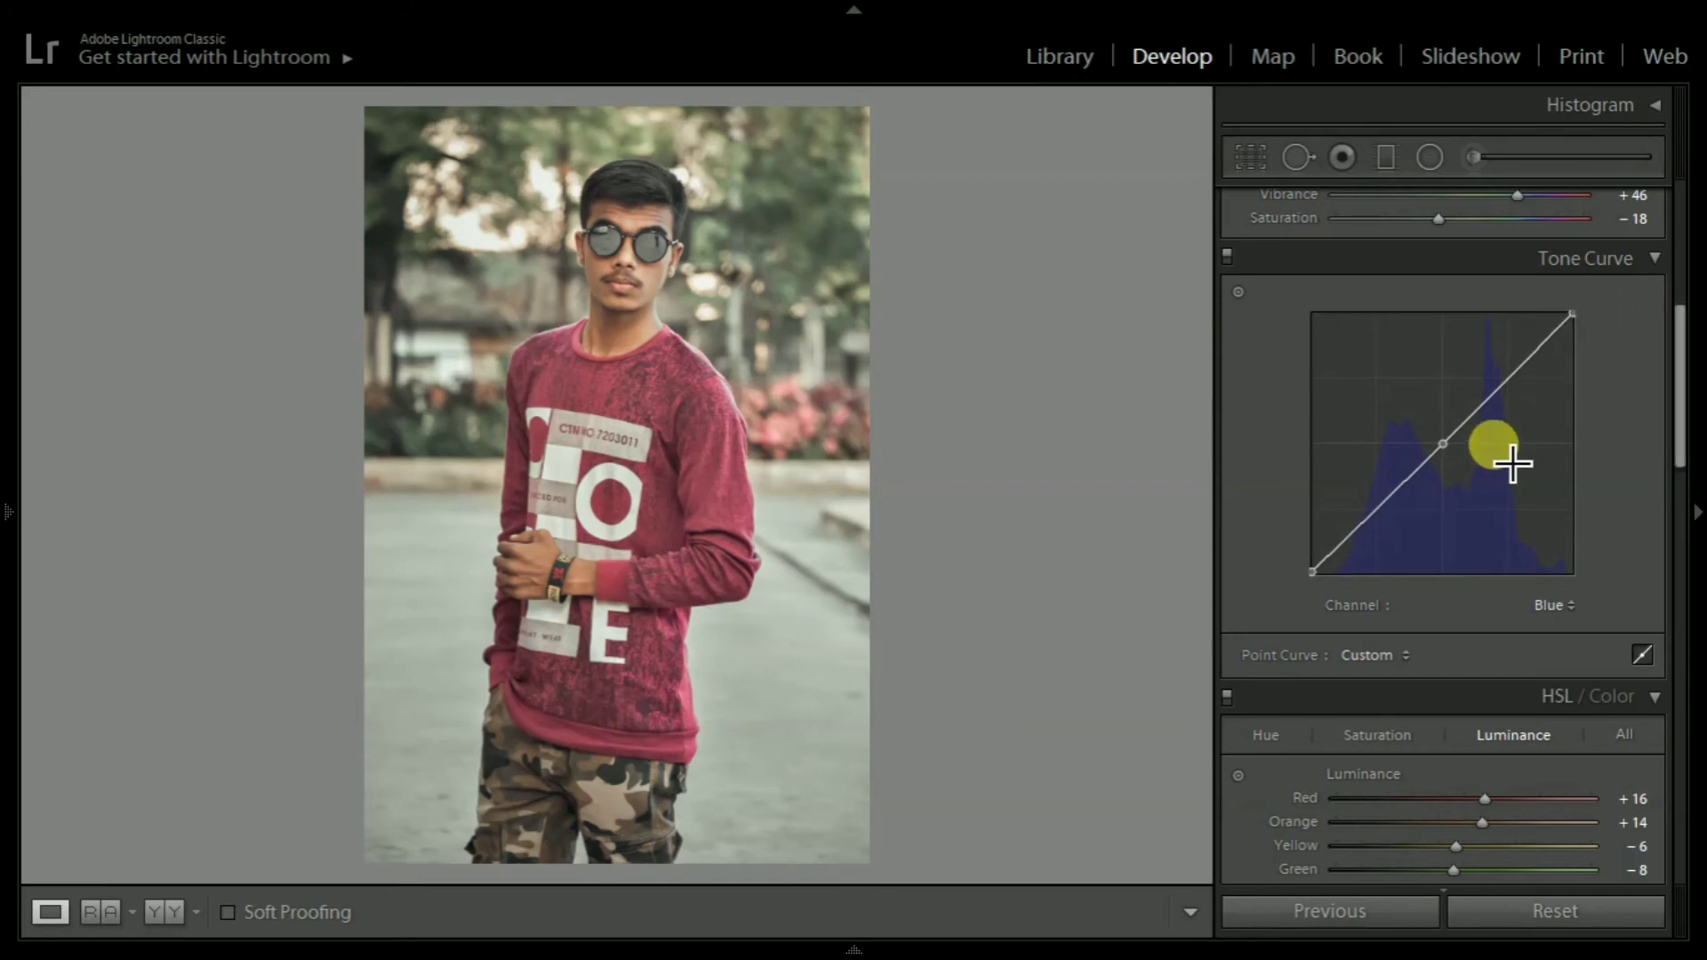
# Step: Lower HSL Orange saturation to -23, then bring Post-Crop Vignetting into view
pyautogui.scroll(3, 1576, 423)
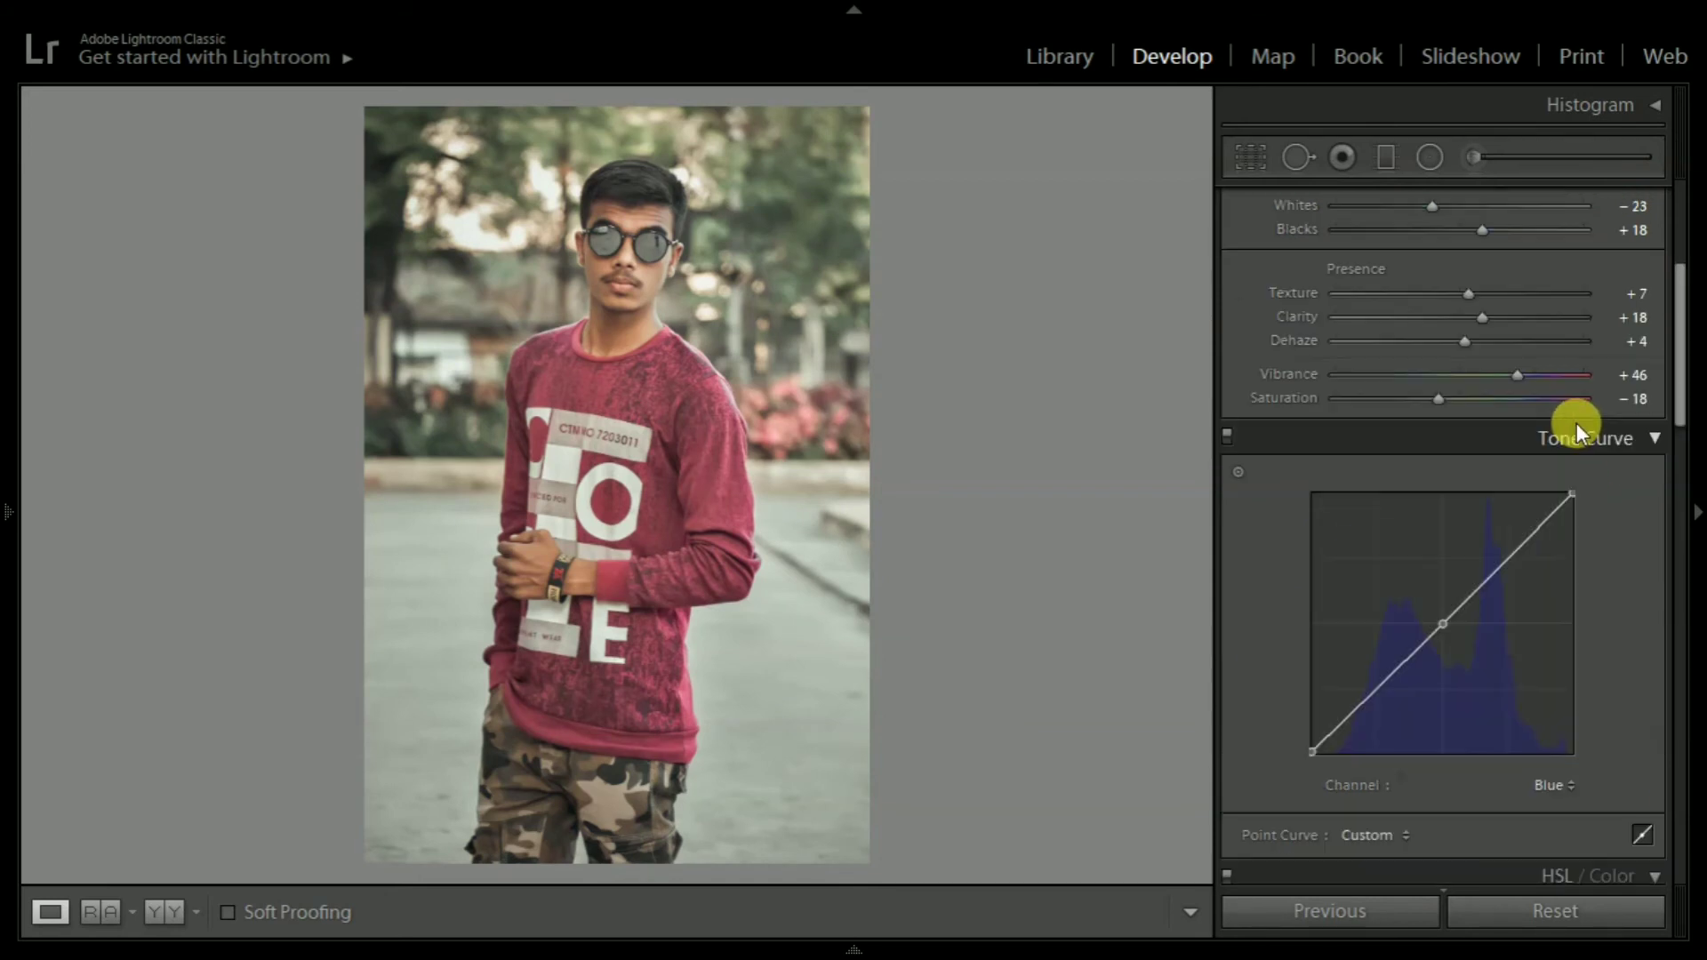
pyautogui.scroll(3, 1576, 423)
pyautogui.scroll(-10, 1576, 423)
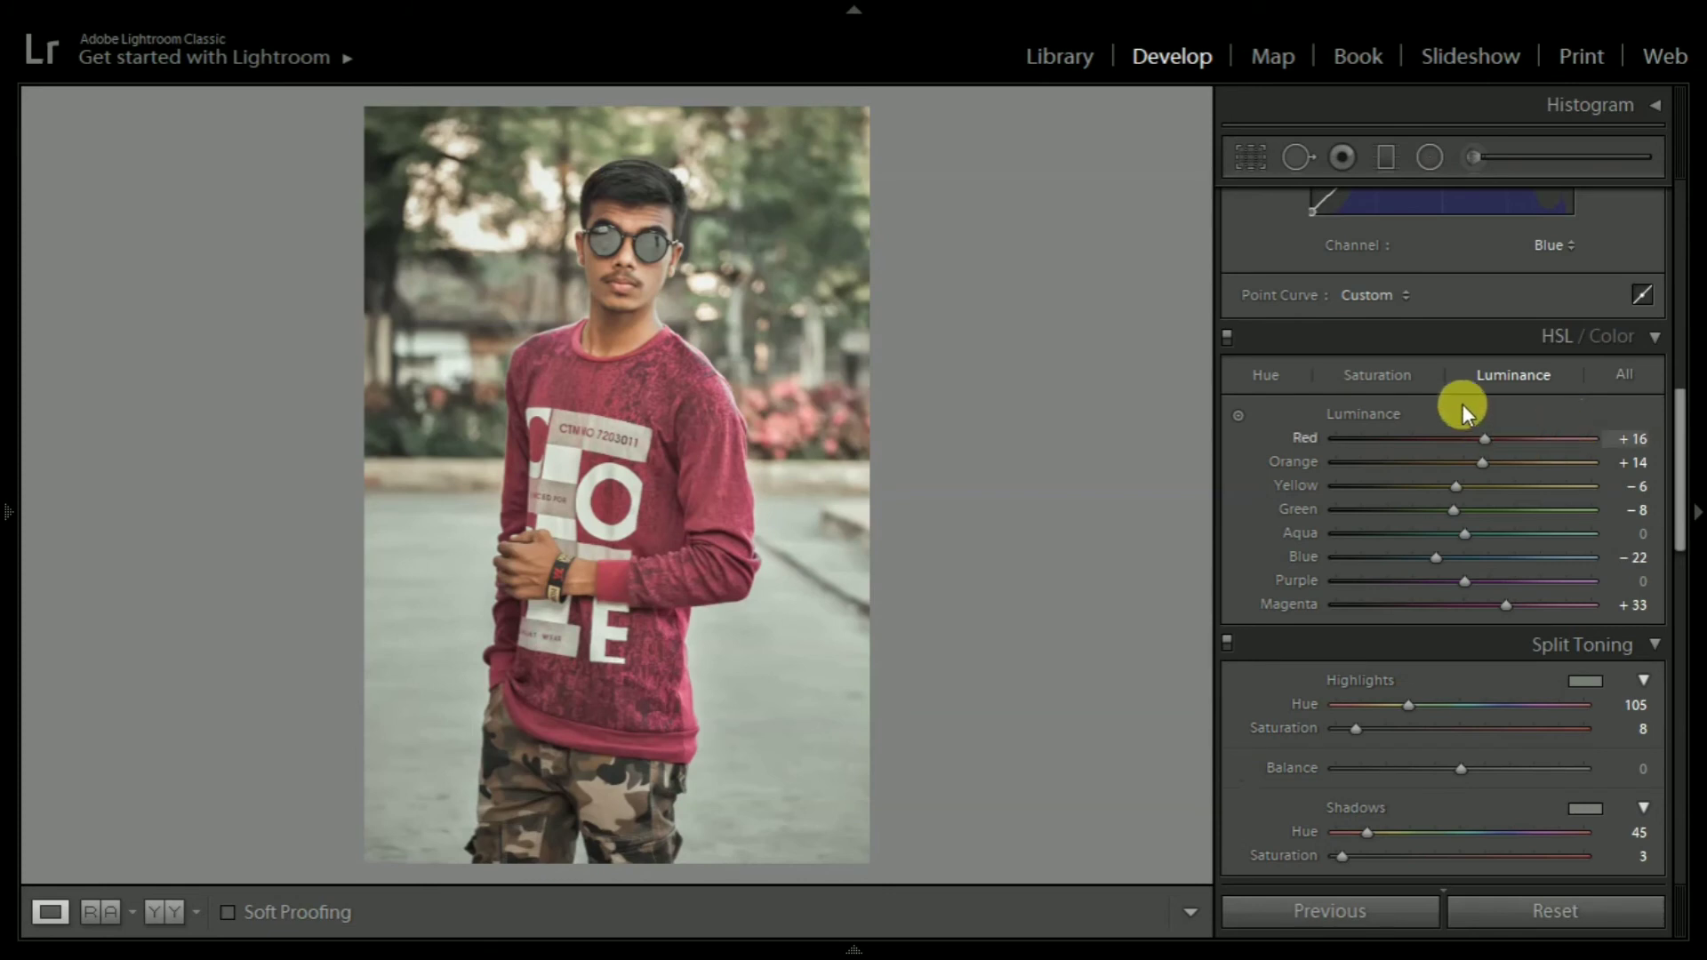
pyautogui.click(1408, 375)
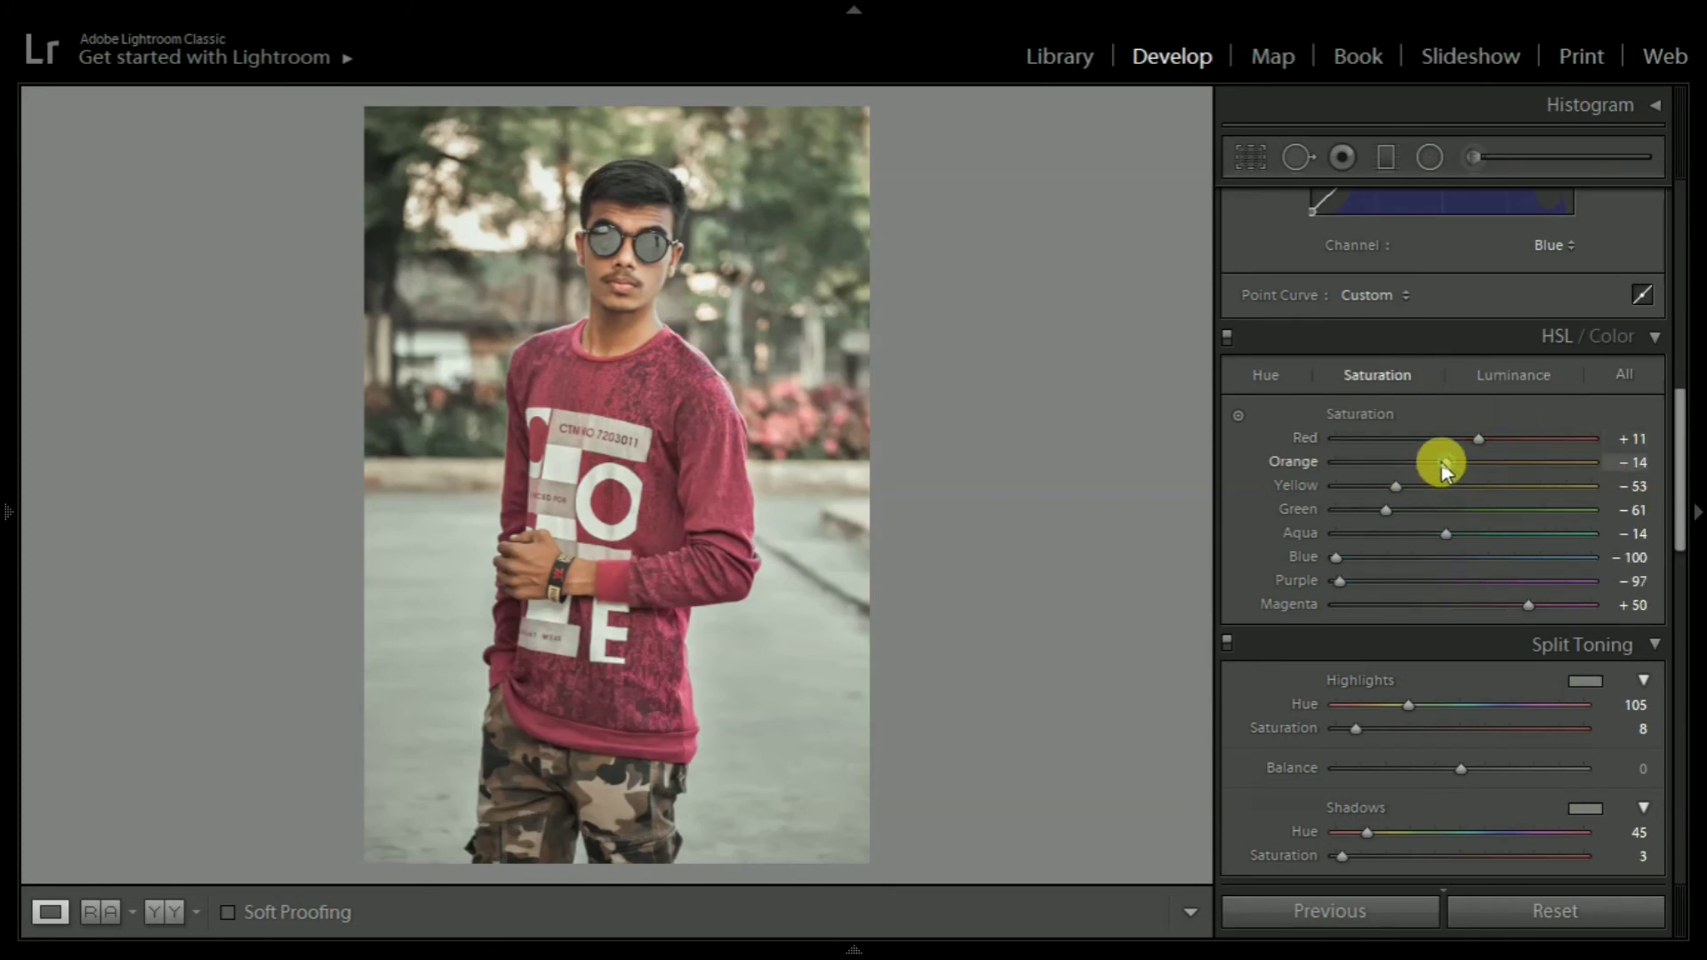
pyautogui.moveTo(1426, 461); pyautogui.dragTo(1432, 467)
pyautogui.scroll(-2, 1511, 560)
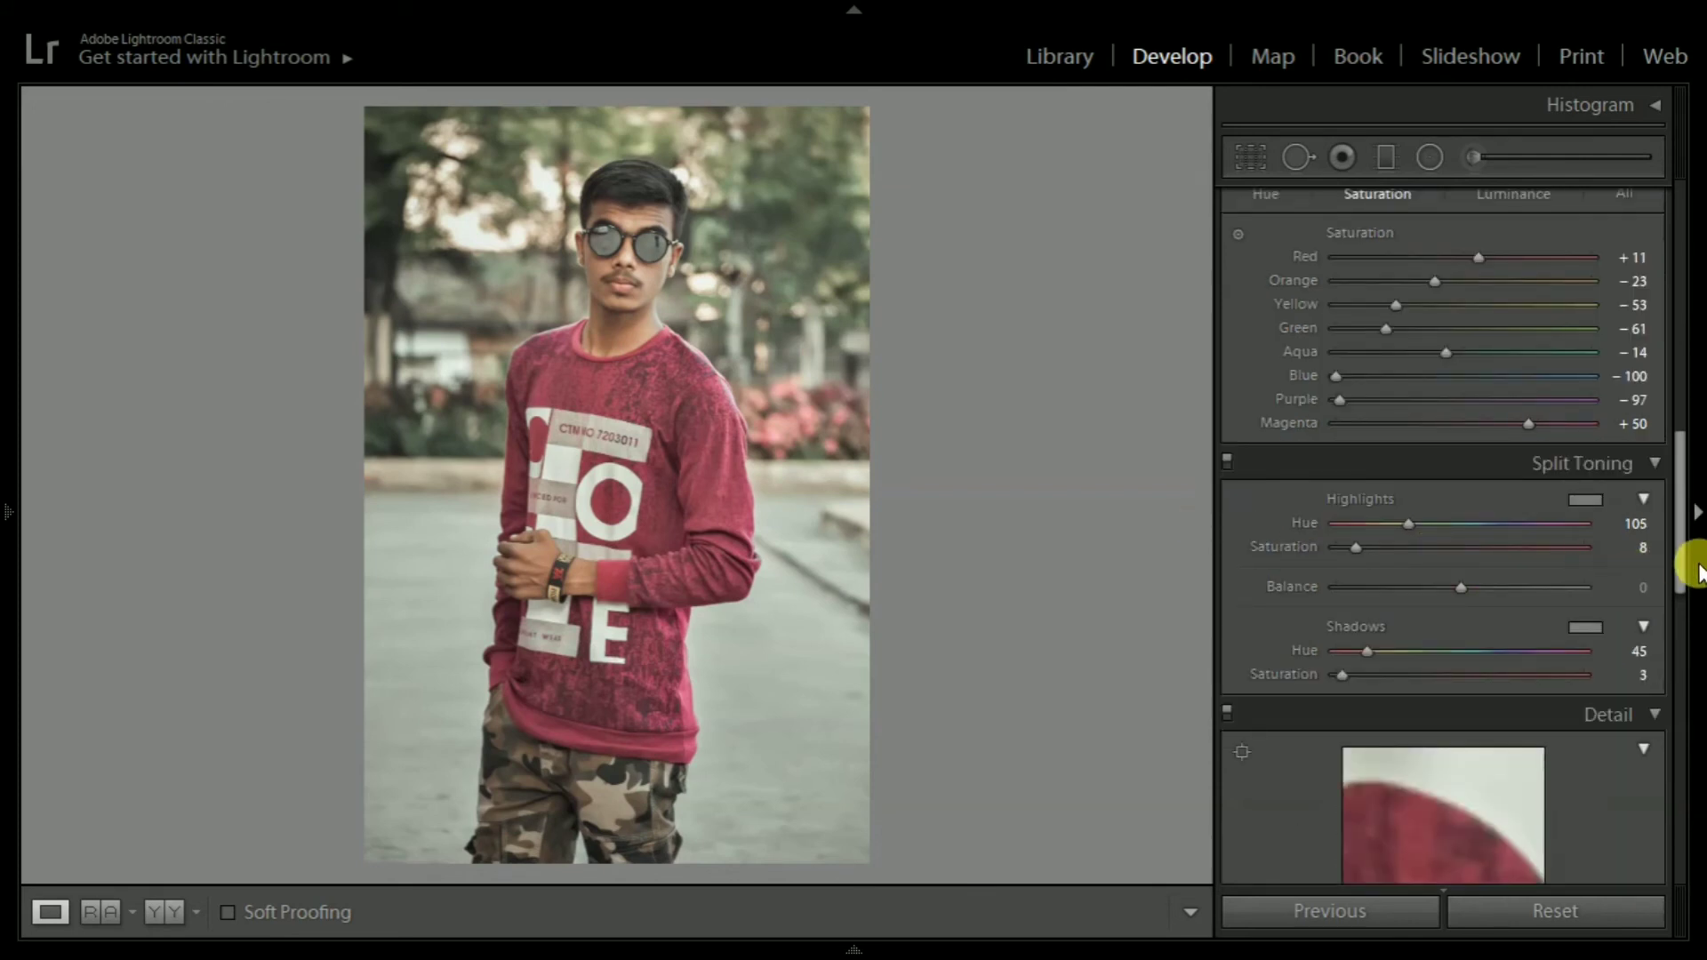
pyautogui.moveTo(1680, 563); pyautogui.dragTo(1677, 762)
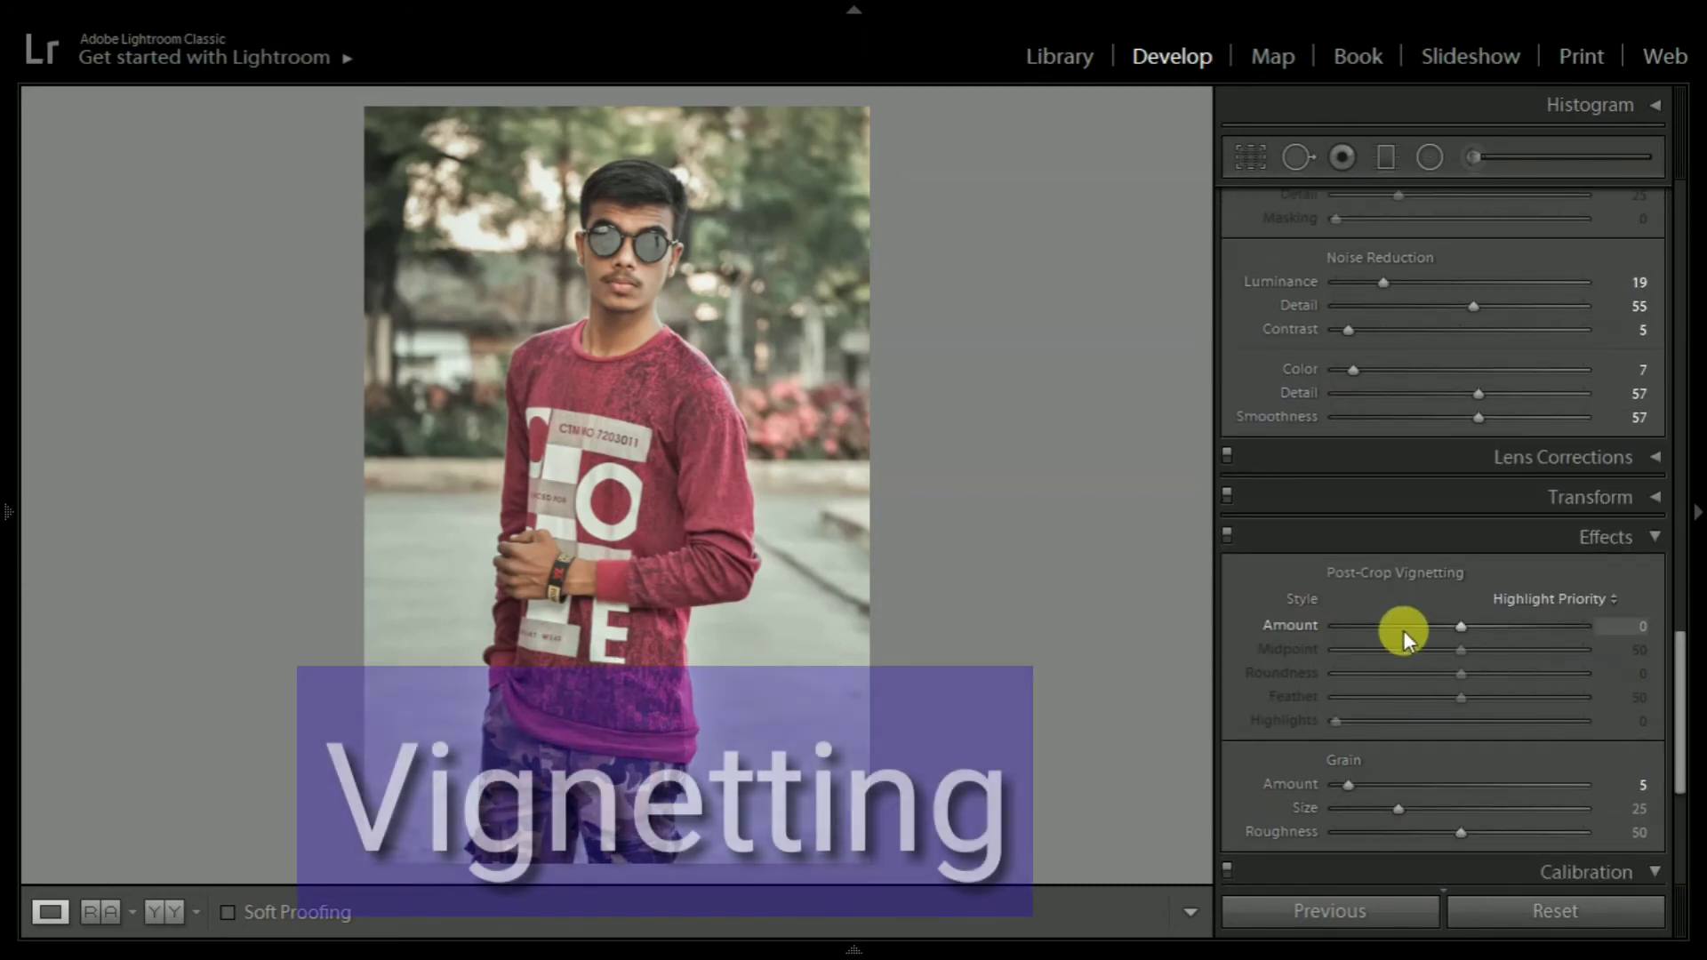
# Step: Set Post-Crop Vignetting to Amount -15, Midpoint 25 and Feather 100
pyautogui.click(1402, 628)
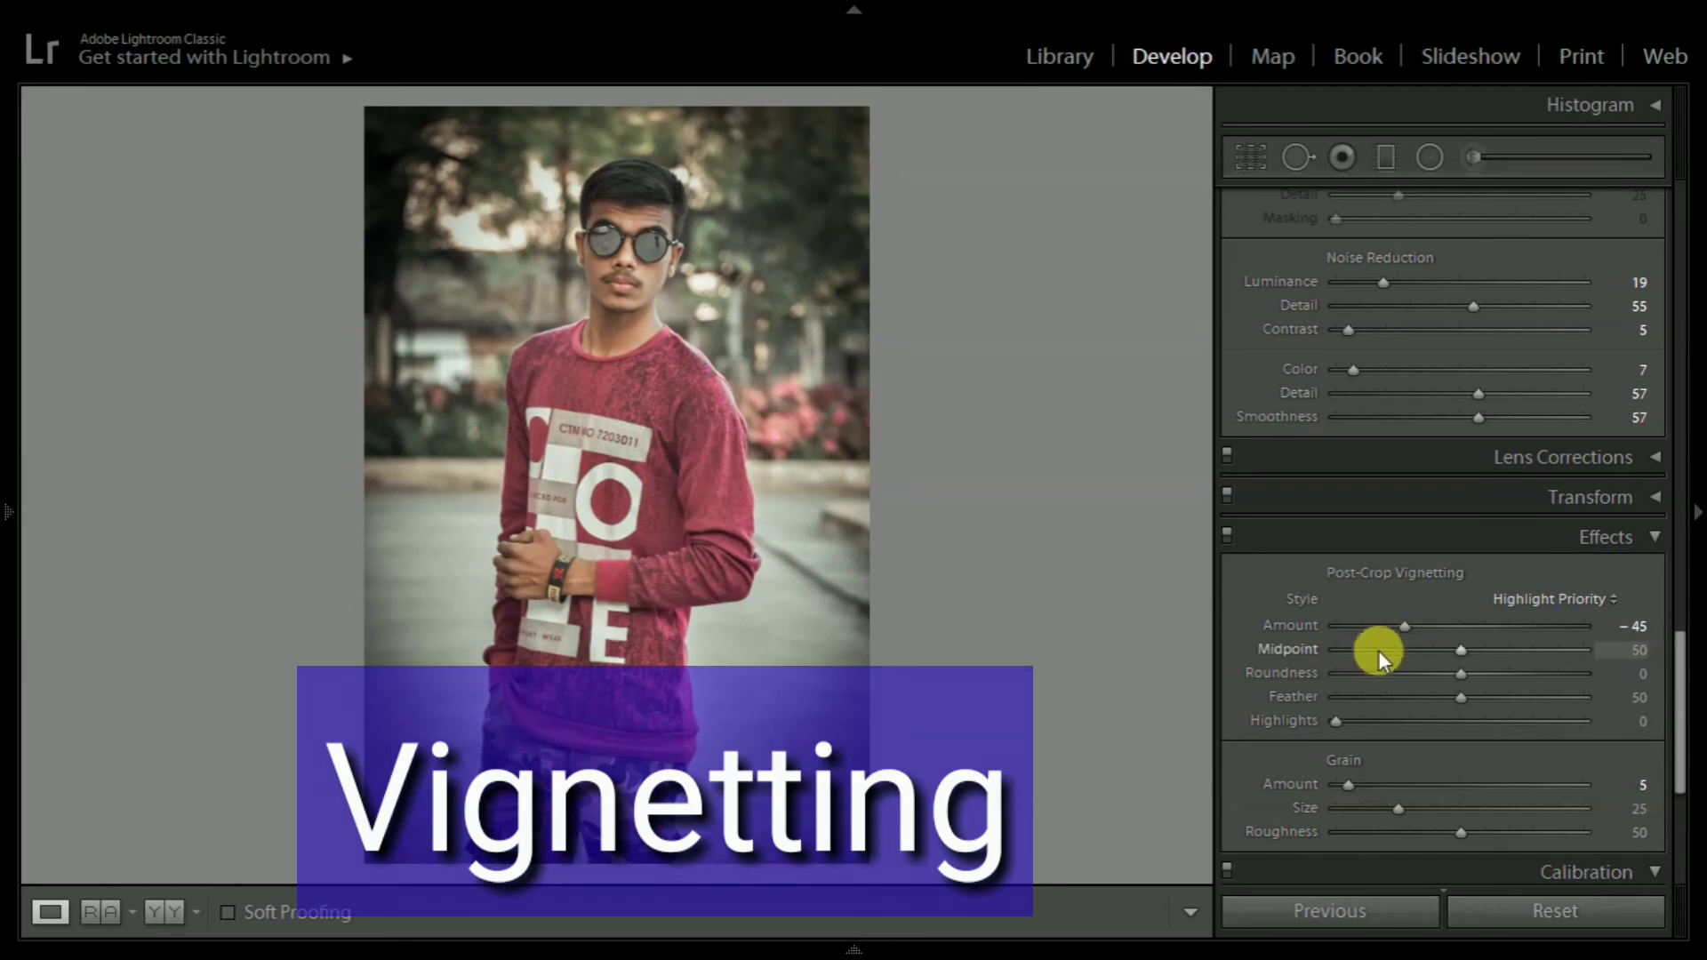
pyautogui.moveTo(1378, 658); pyautogui.dragTo(1338, 653)
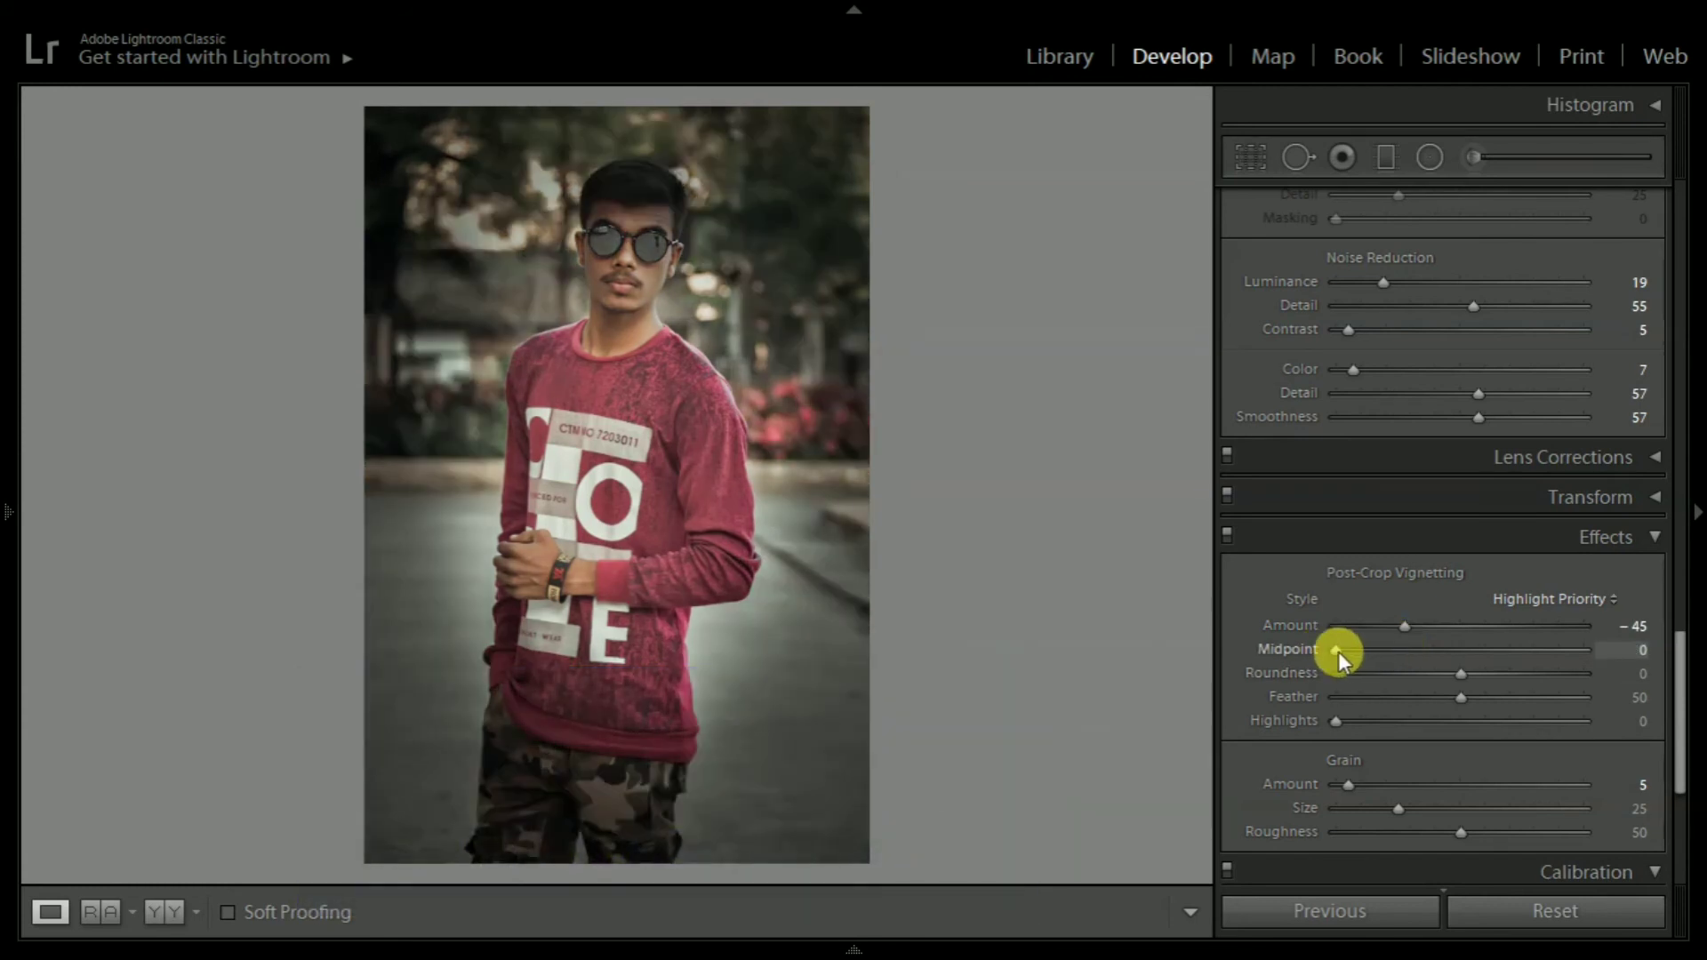
pyautogui.moveTo(1462, 698); pyautogui.dragTo(1609, 708)
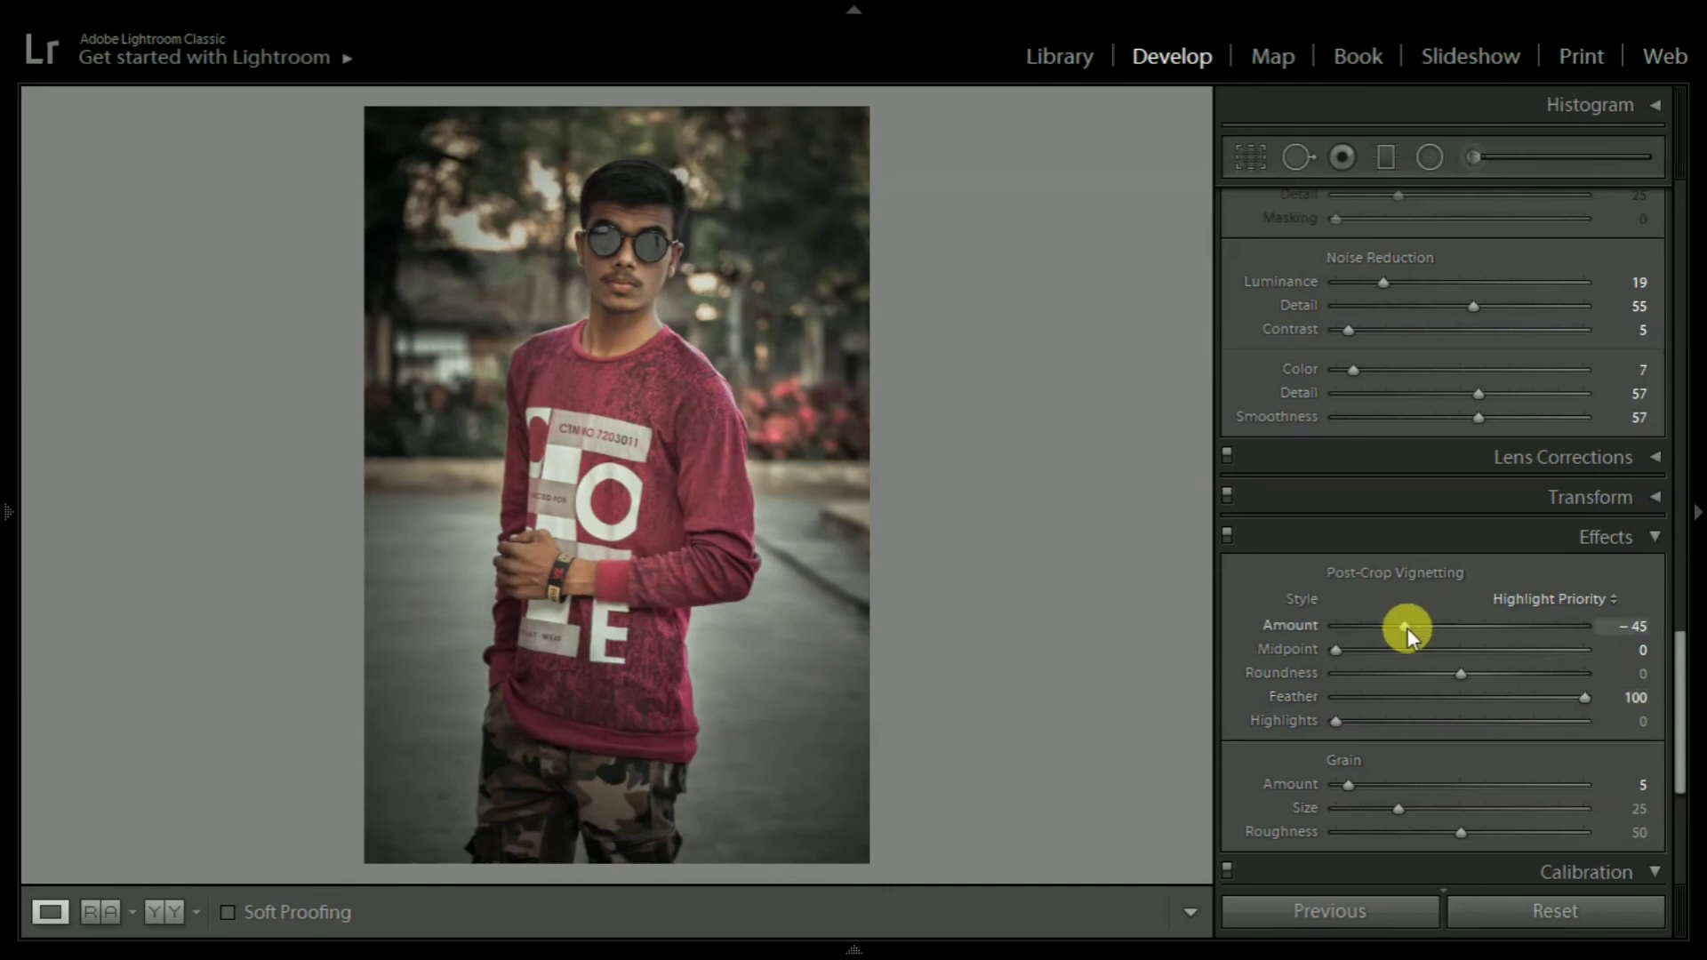
pyautogui.moveTo(1406, 628)
pyautogui.mouseDown()
pyautogui.moveTo(1438, 635)
pyautogui.moveTo(1380, 654)
pyautogui.moveTo(1436, 633)
pyautogui.mouseUp()
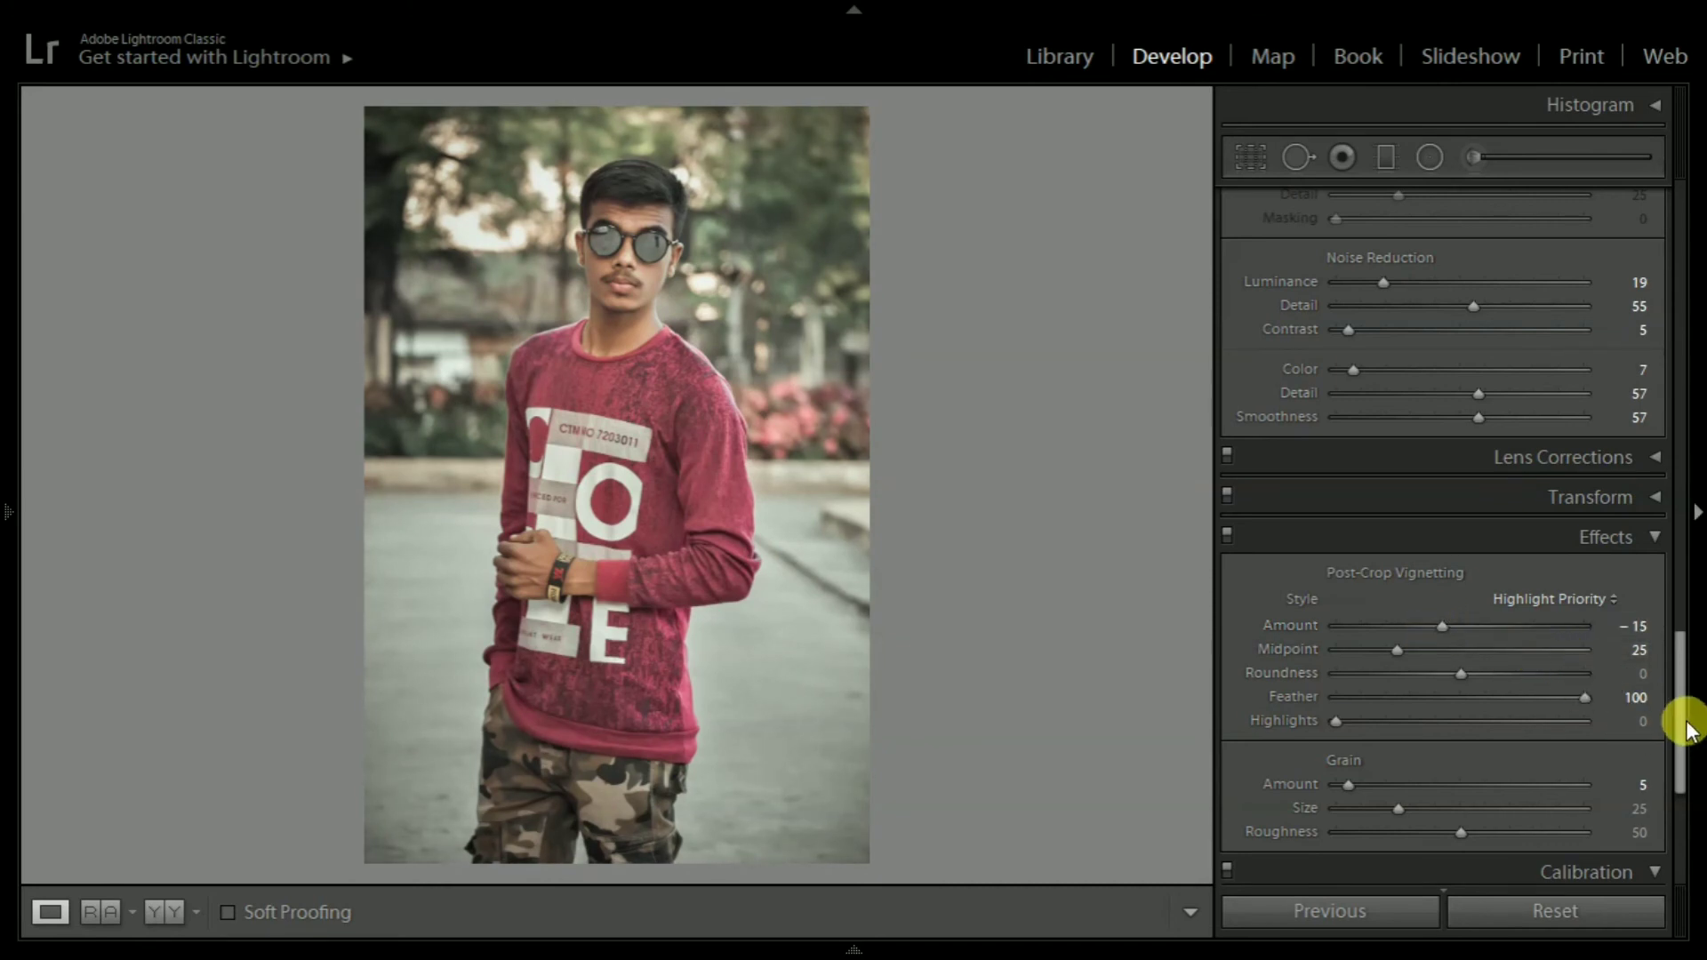
pyautogui.scroll(5, 1667, 675)
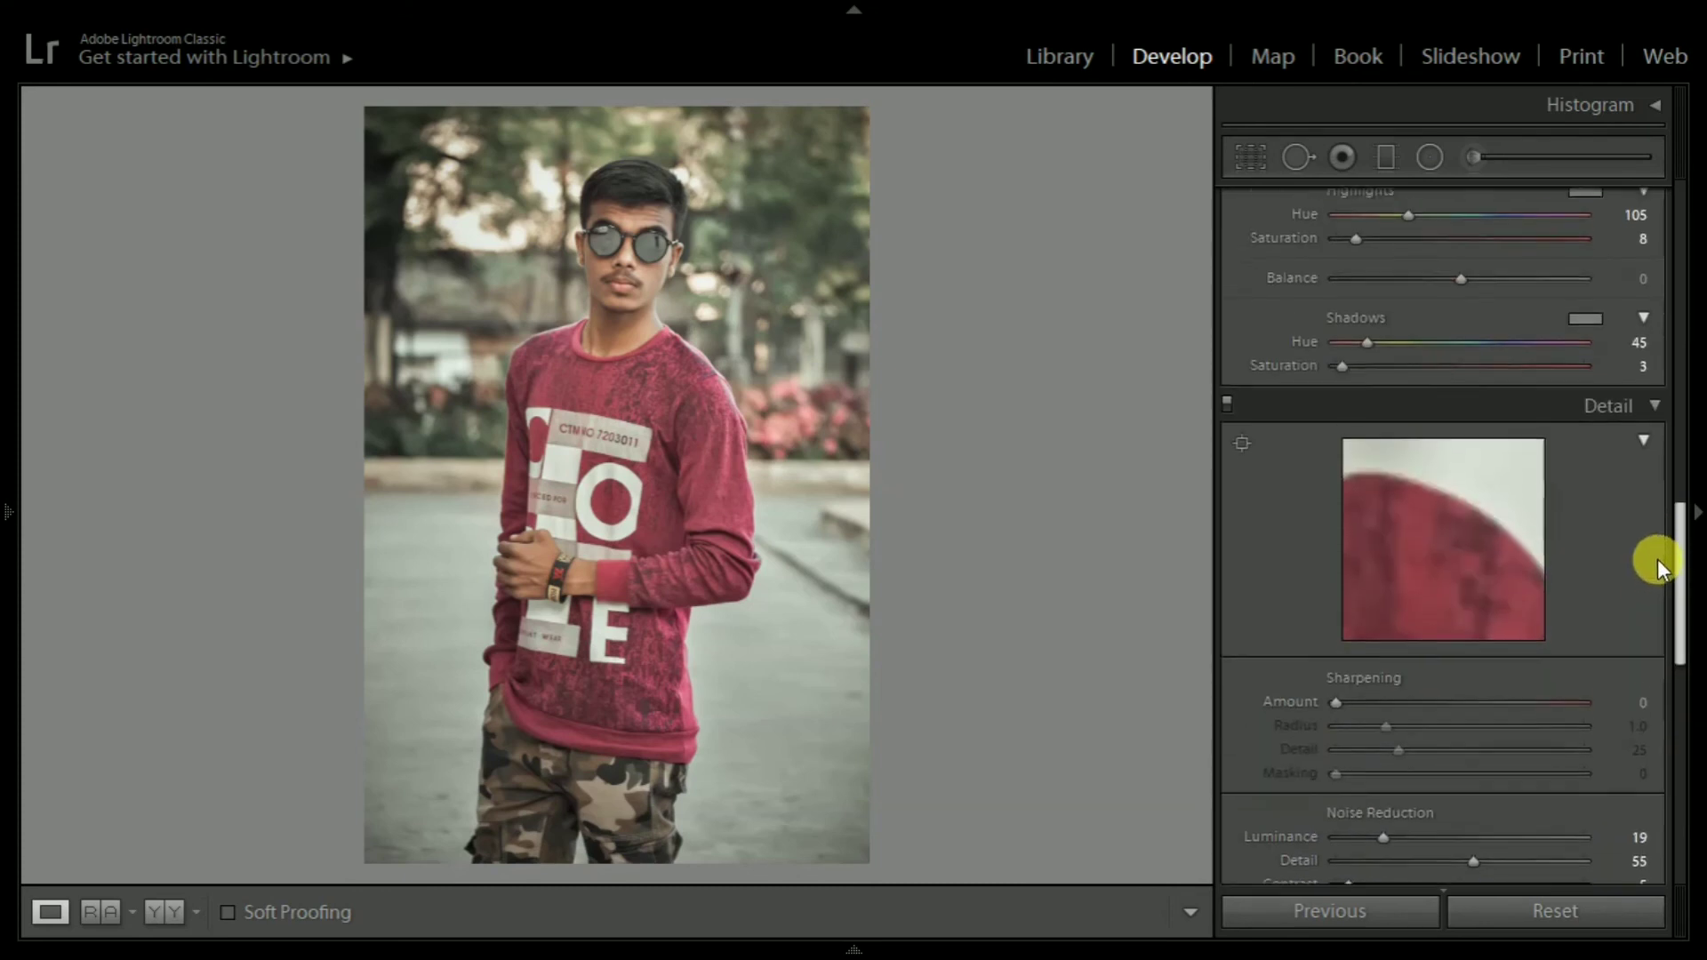
# Step: Draw a graduated filter from the bottom edge up to the man's waist
pyautogui.scroll(-1, 1657, 558)
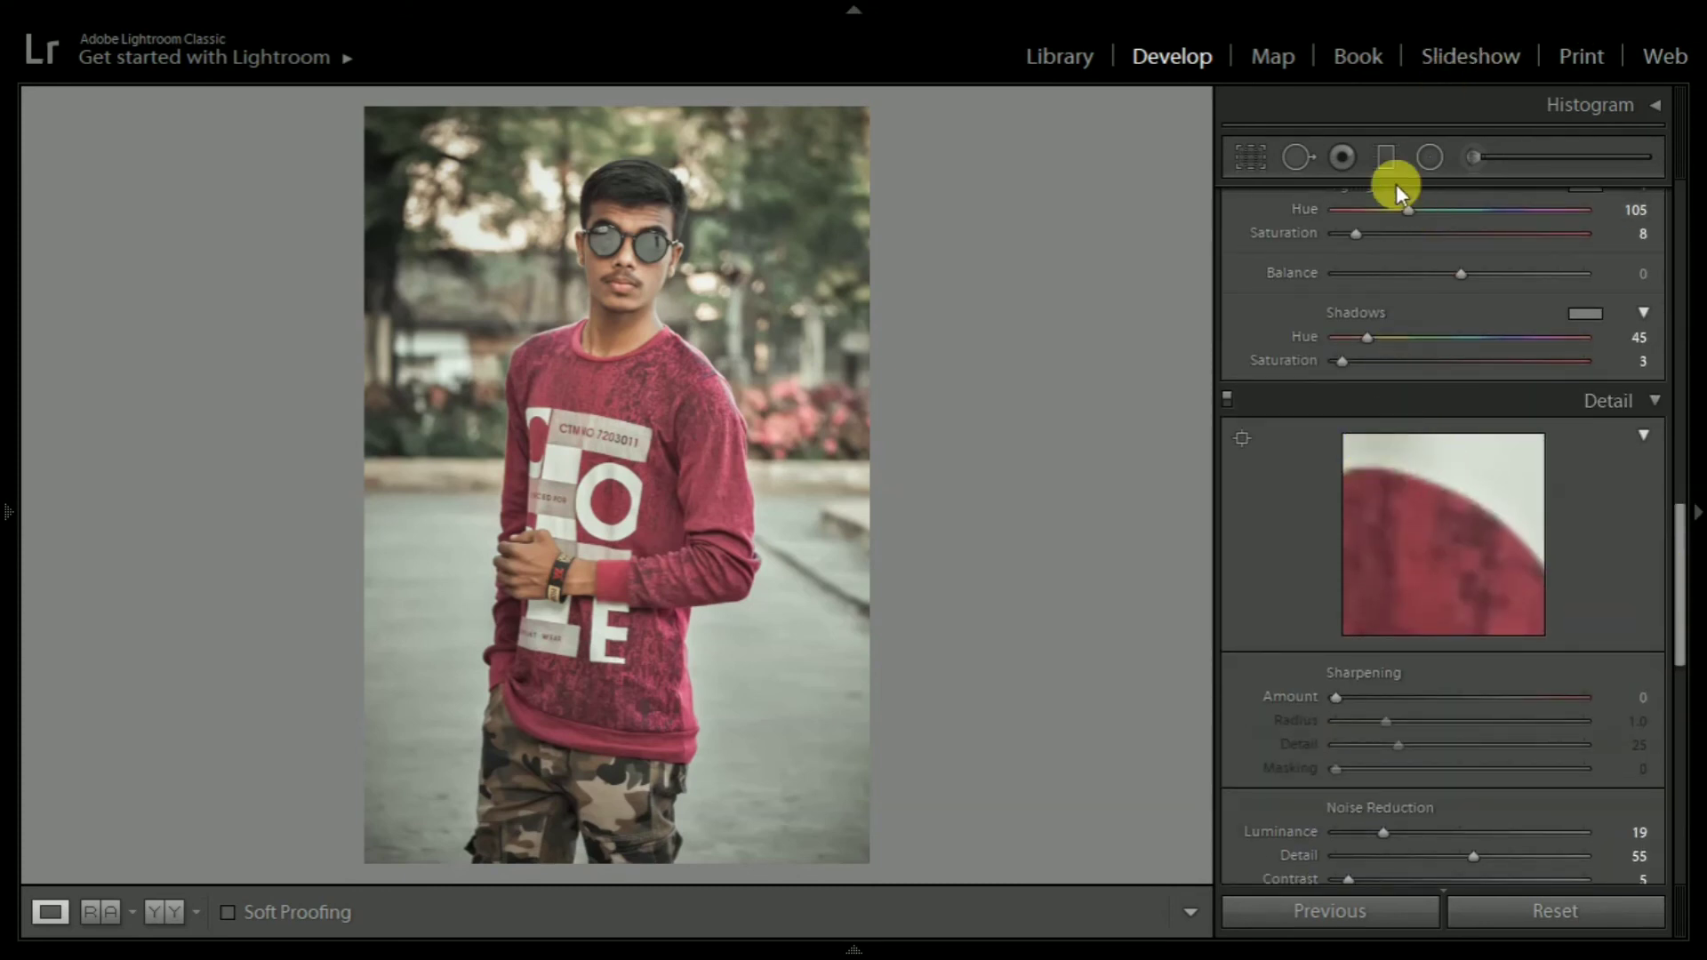
pyautogui.click(1378, 157)
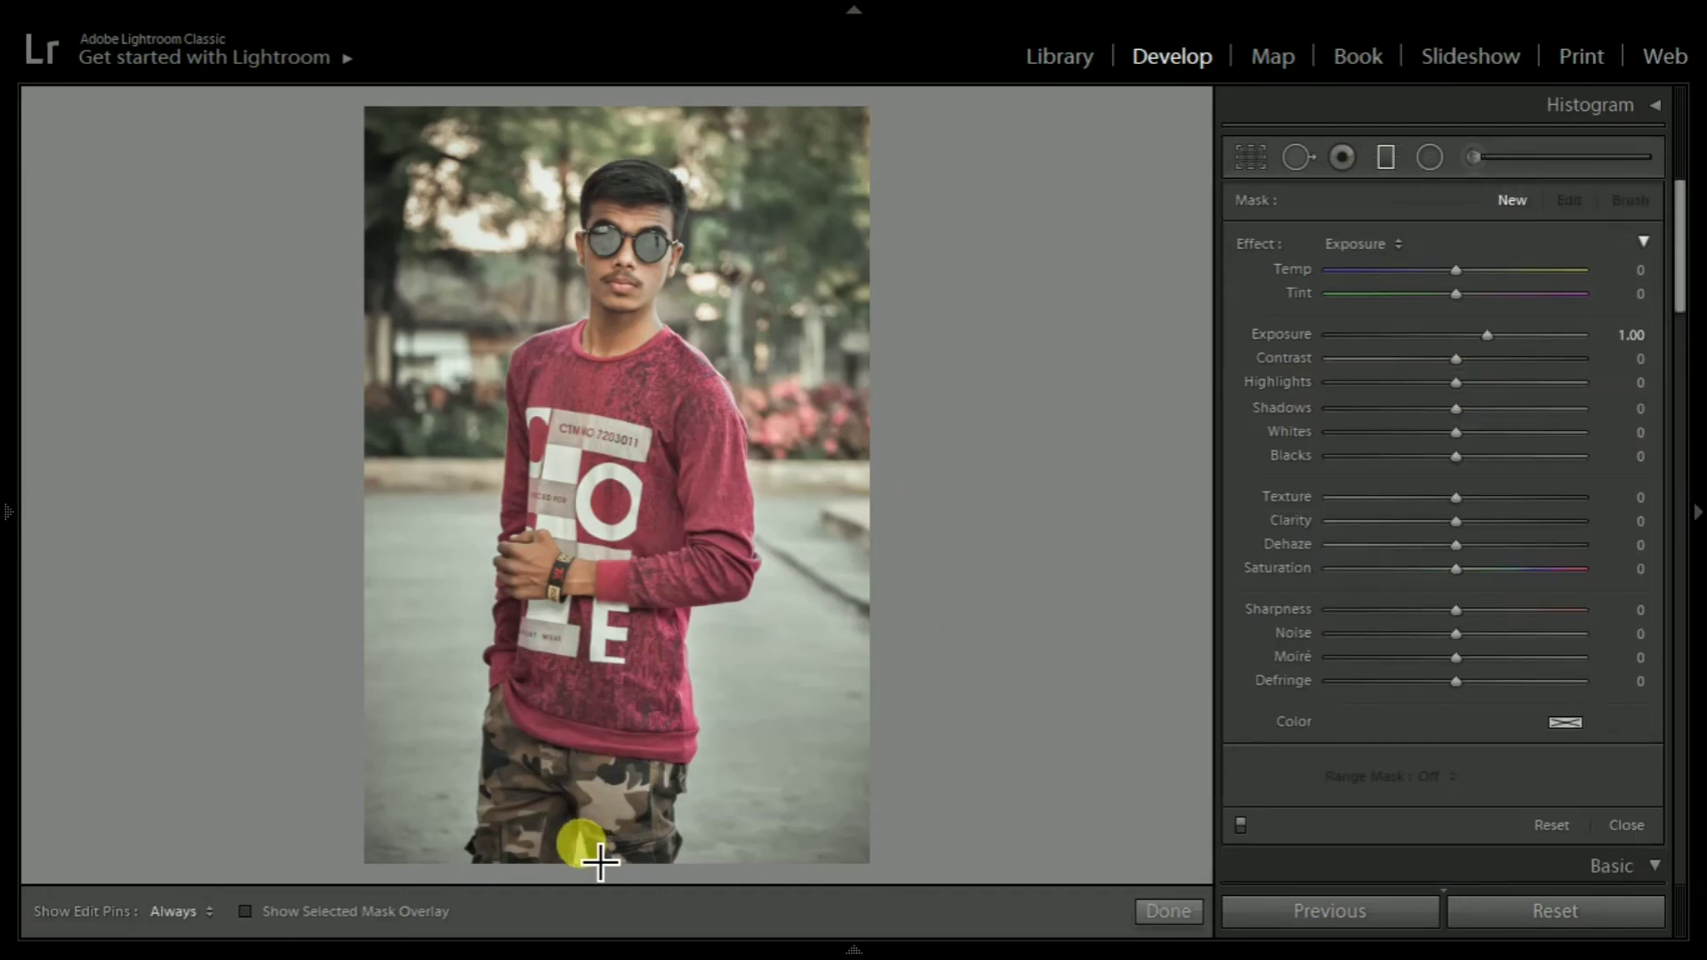
pyautogui.moveTo(600, 862)
pyautogui.mouseDown()
pyautogui.moveTo(593, 754)
pyautogui.moveTo(608, 734)
pyautogui.mouseUp()
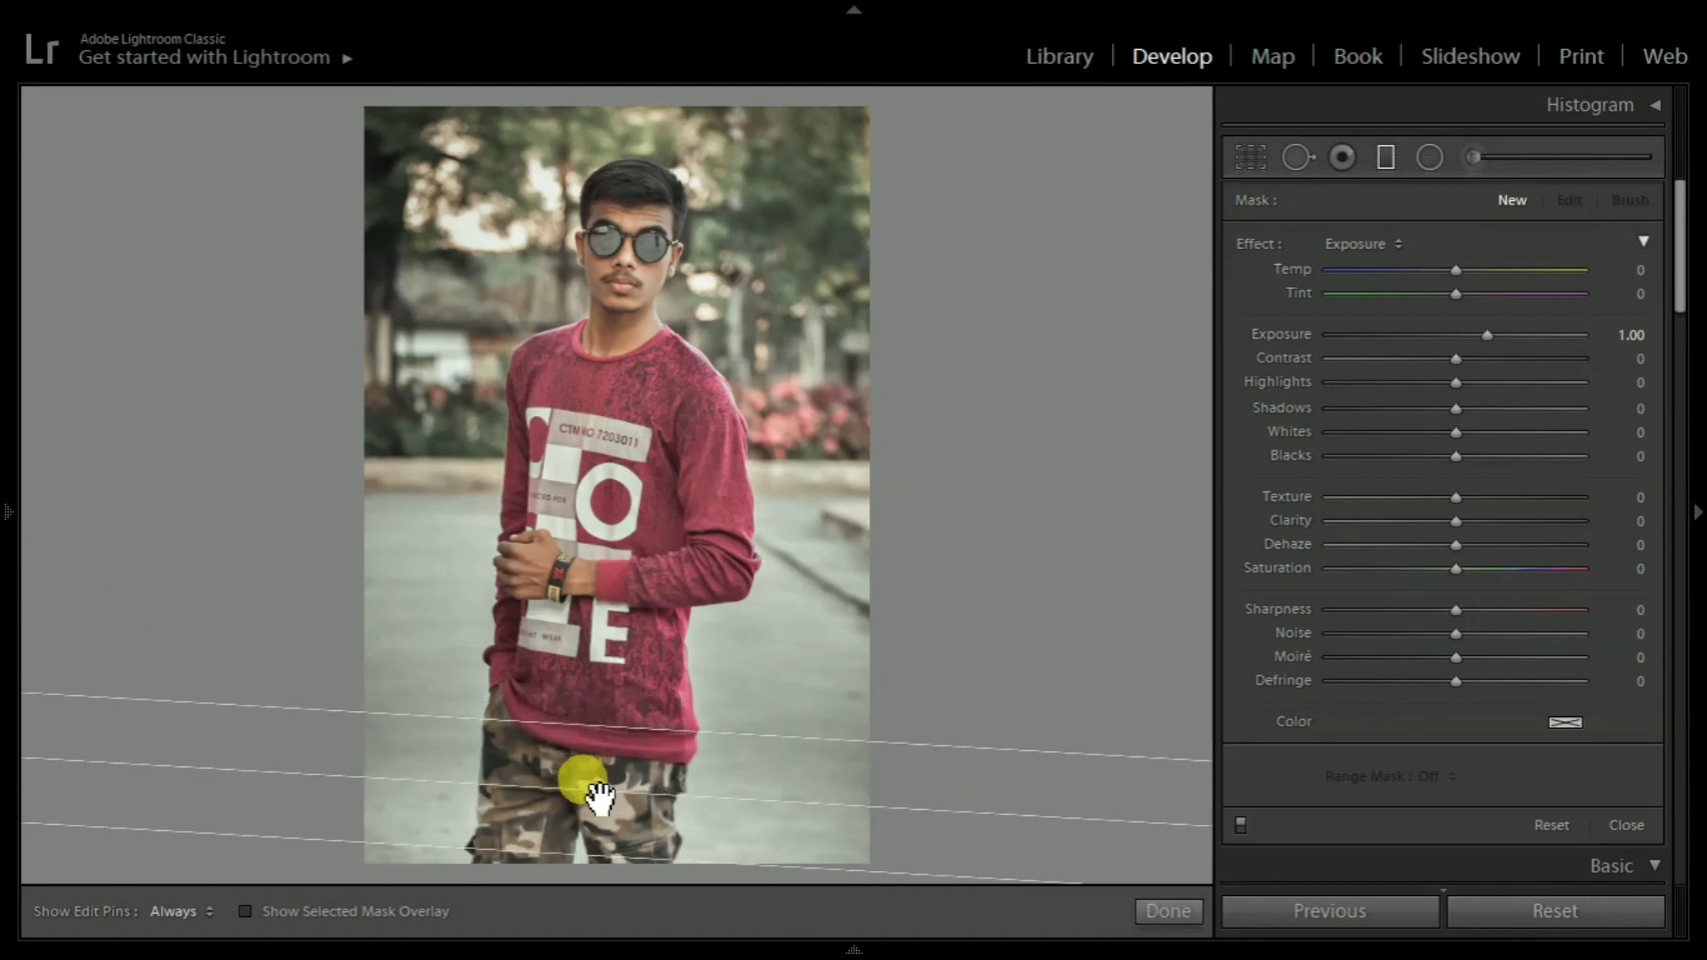
pyautogui.moveTo(598, 791)
pyautogui.mouseDown()
pyautogui.moveTo(598, 737)
pyautogui.moveTo(636, 728)
pyautogui.mouseUp()
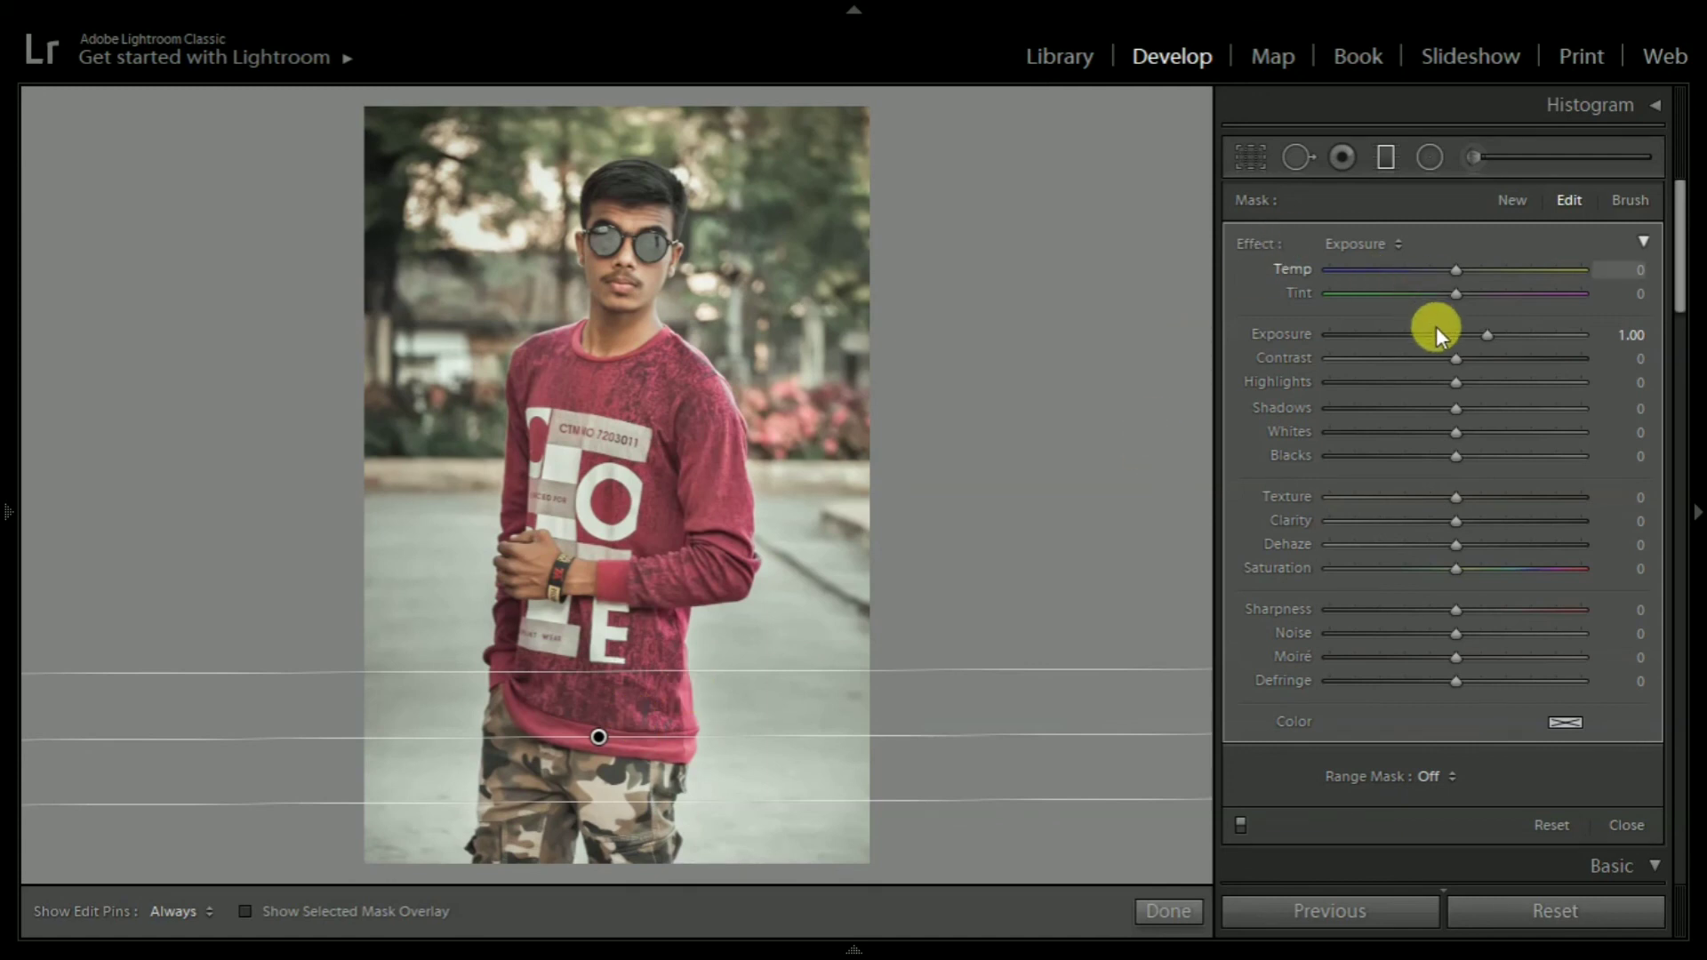
# Step: Give the gradient Exposure -0.08, Highlights -7, Shadows -3 and Texture -21
pyautogui.doubleClick(1278, 334)
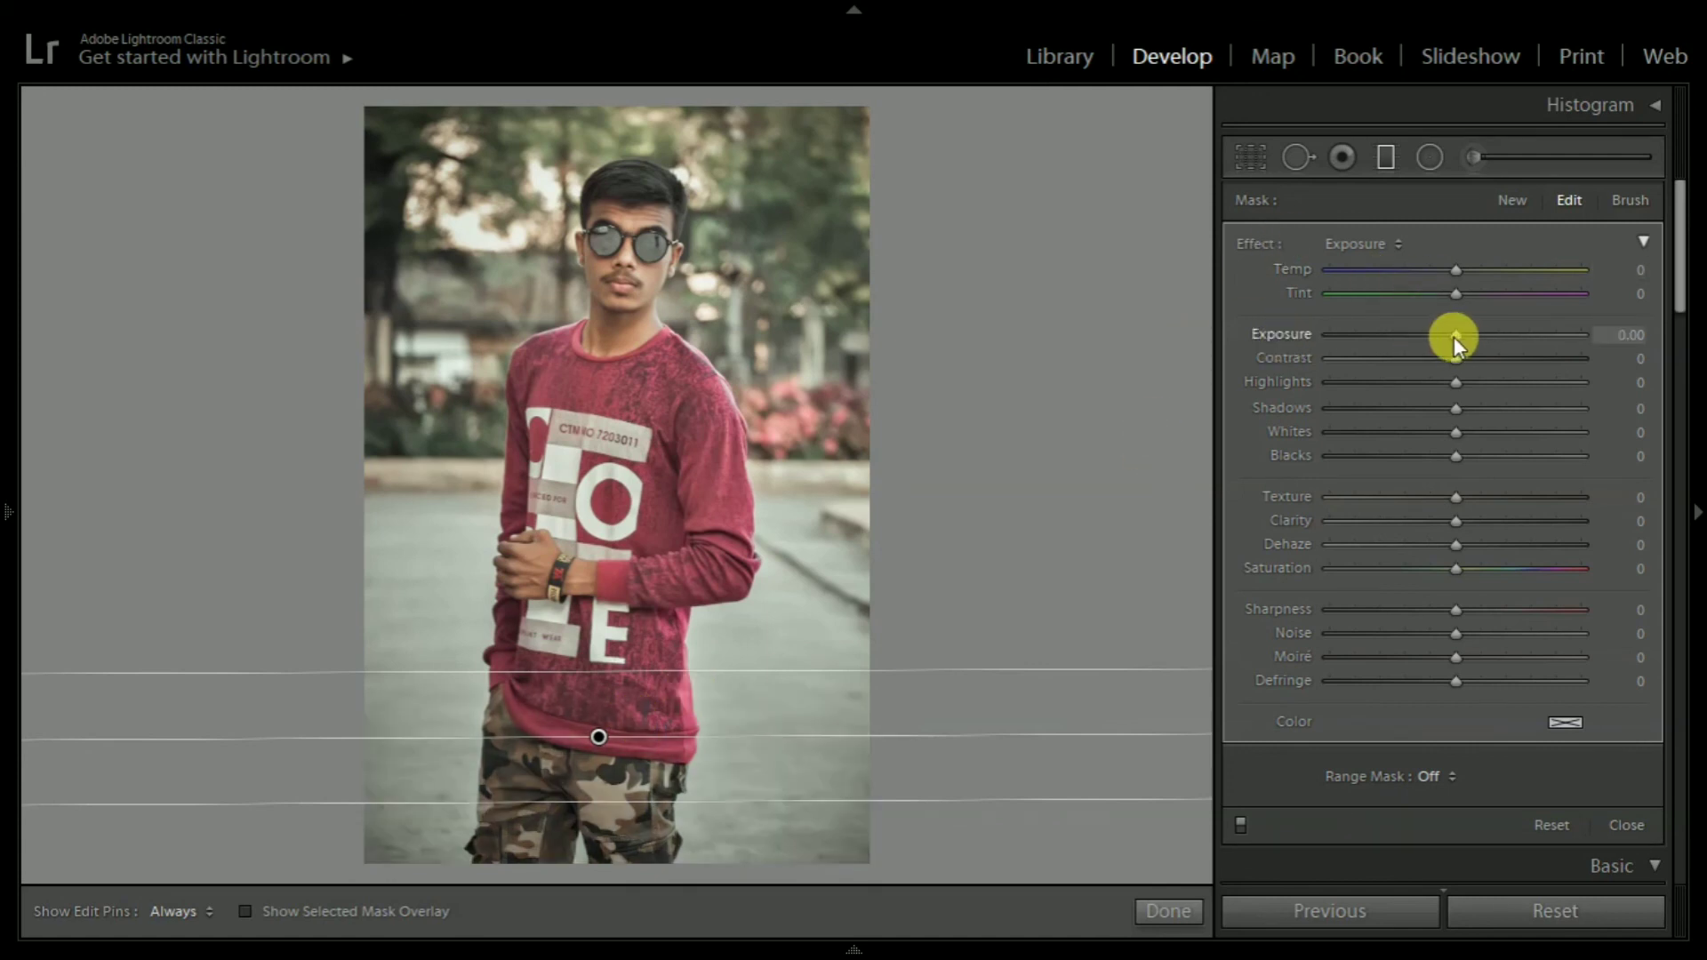
pyautogui.moveTo(1453, 336); pyautogui.dragTo(1451, 336)
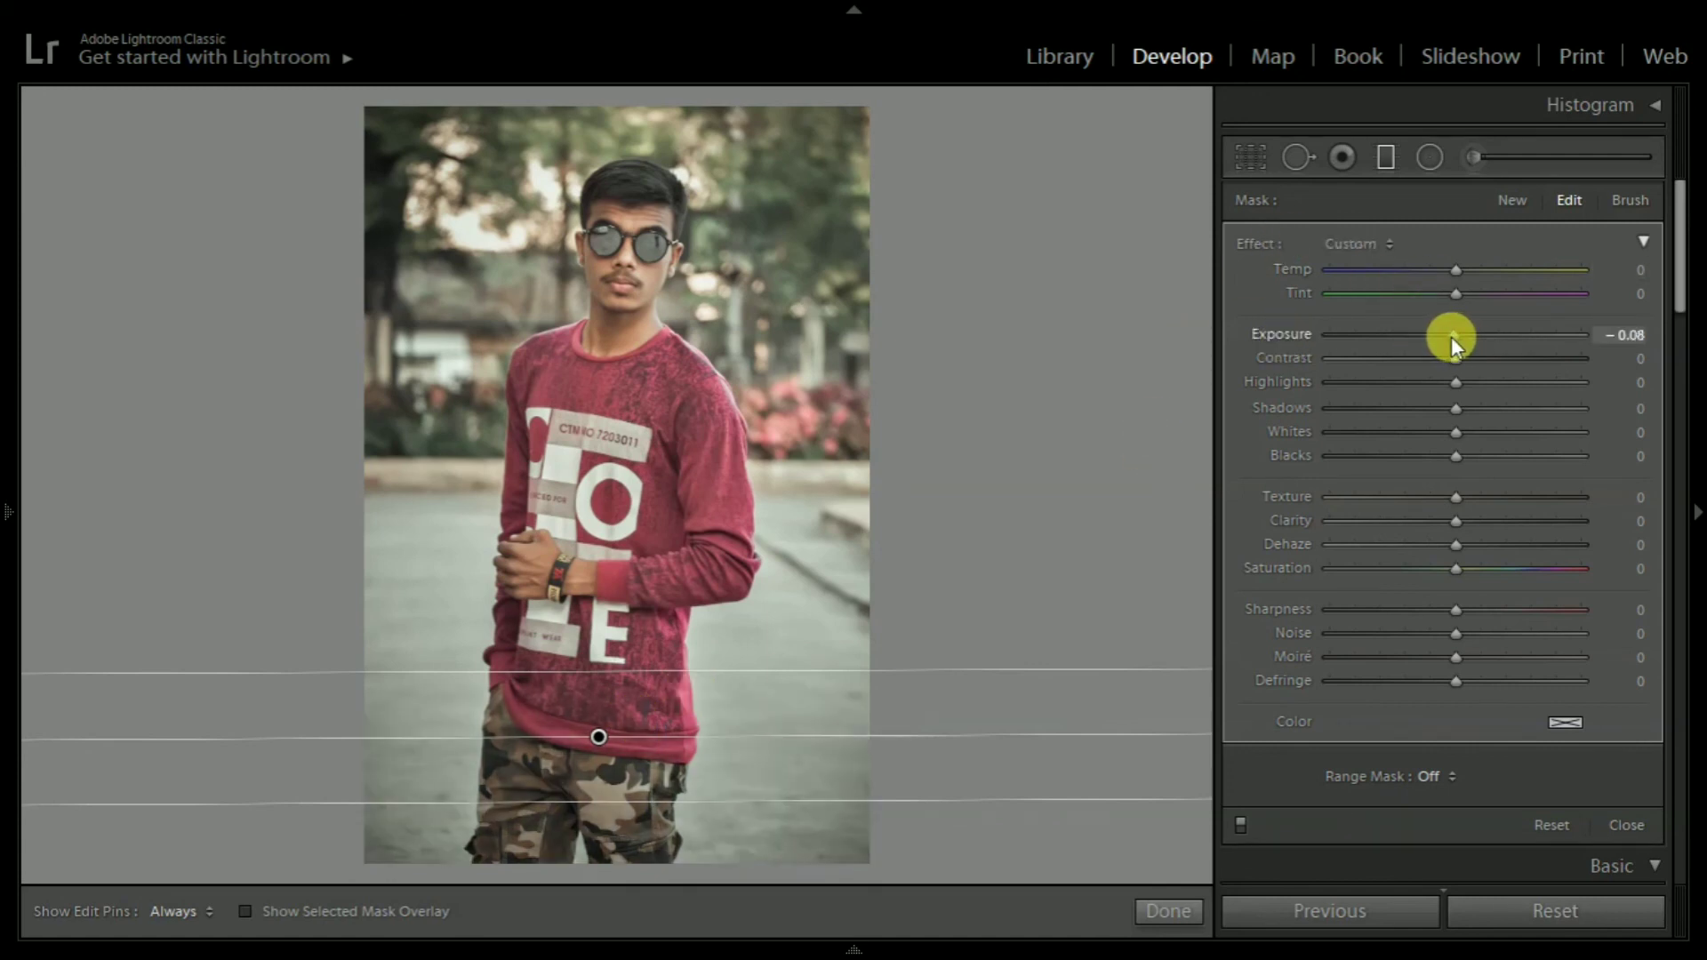
pyautogui.click(1446, 382)
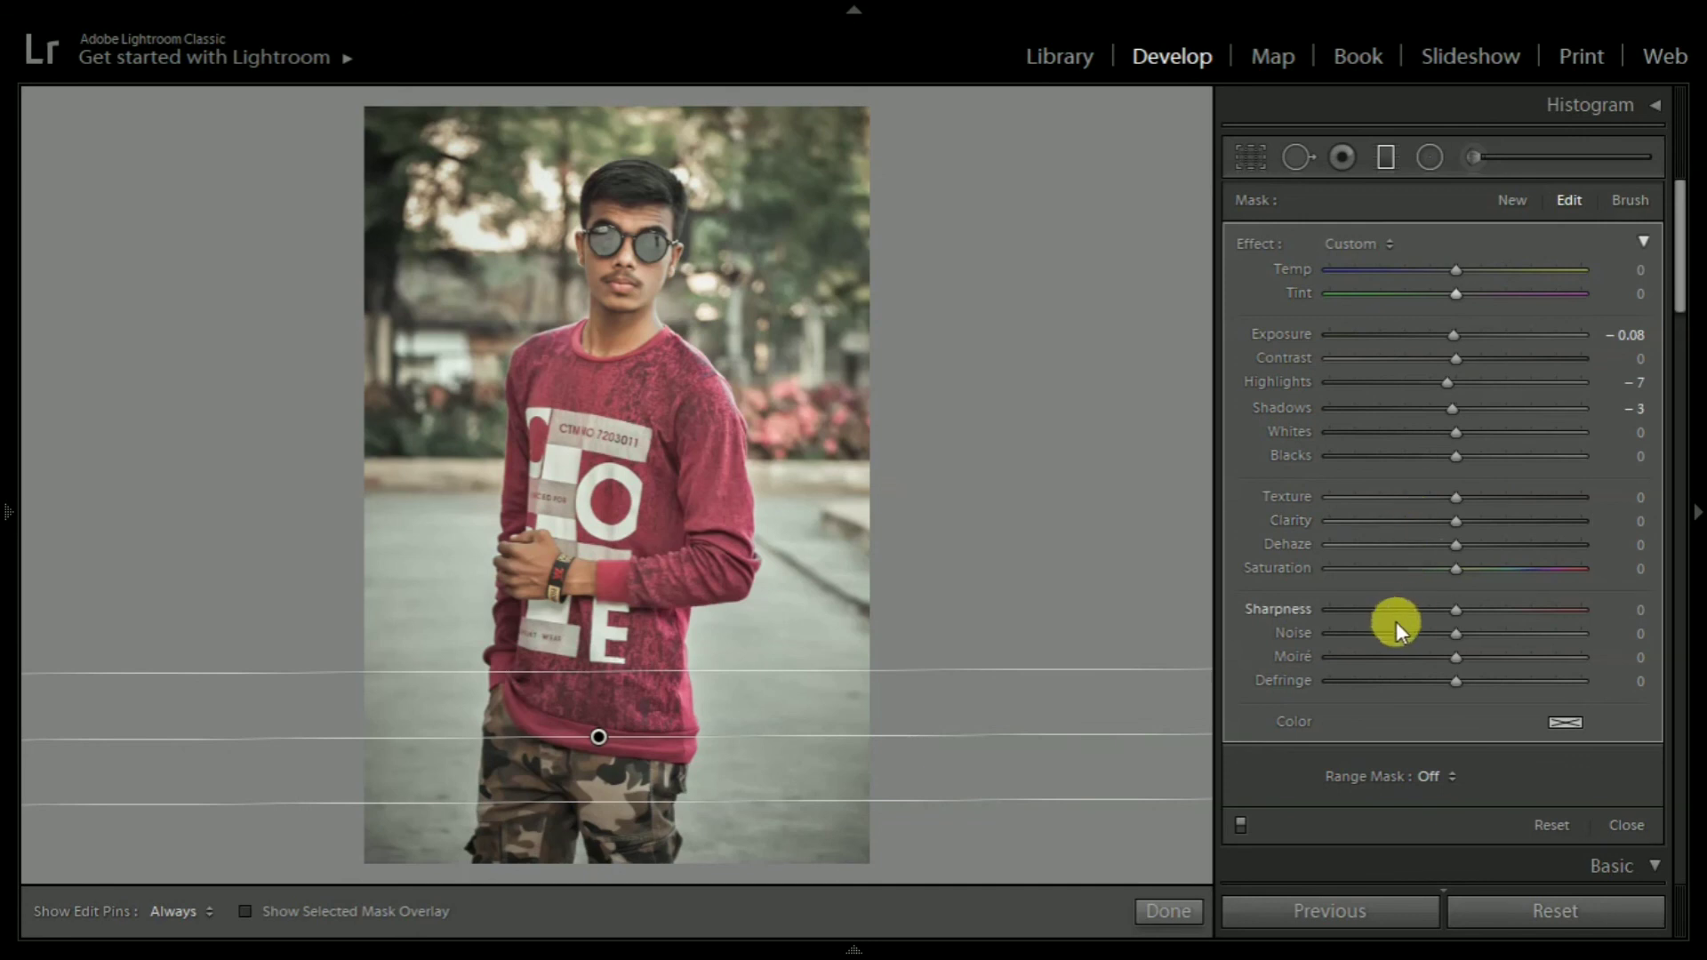
pyautogui.click(1439, 498)
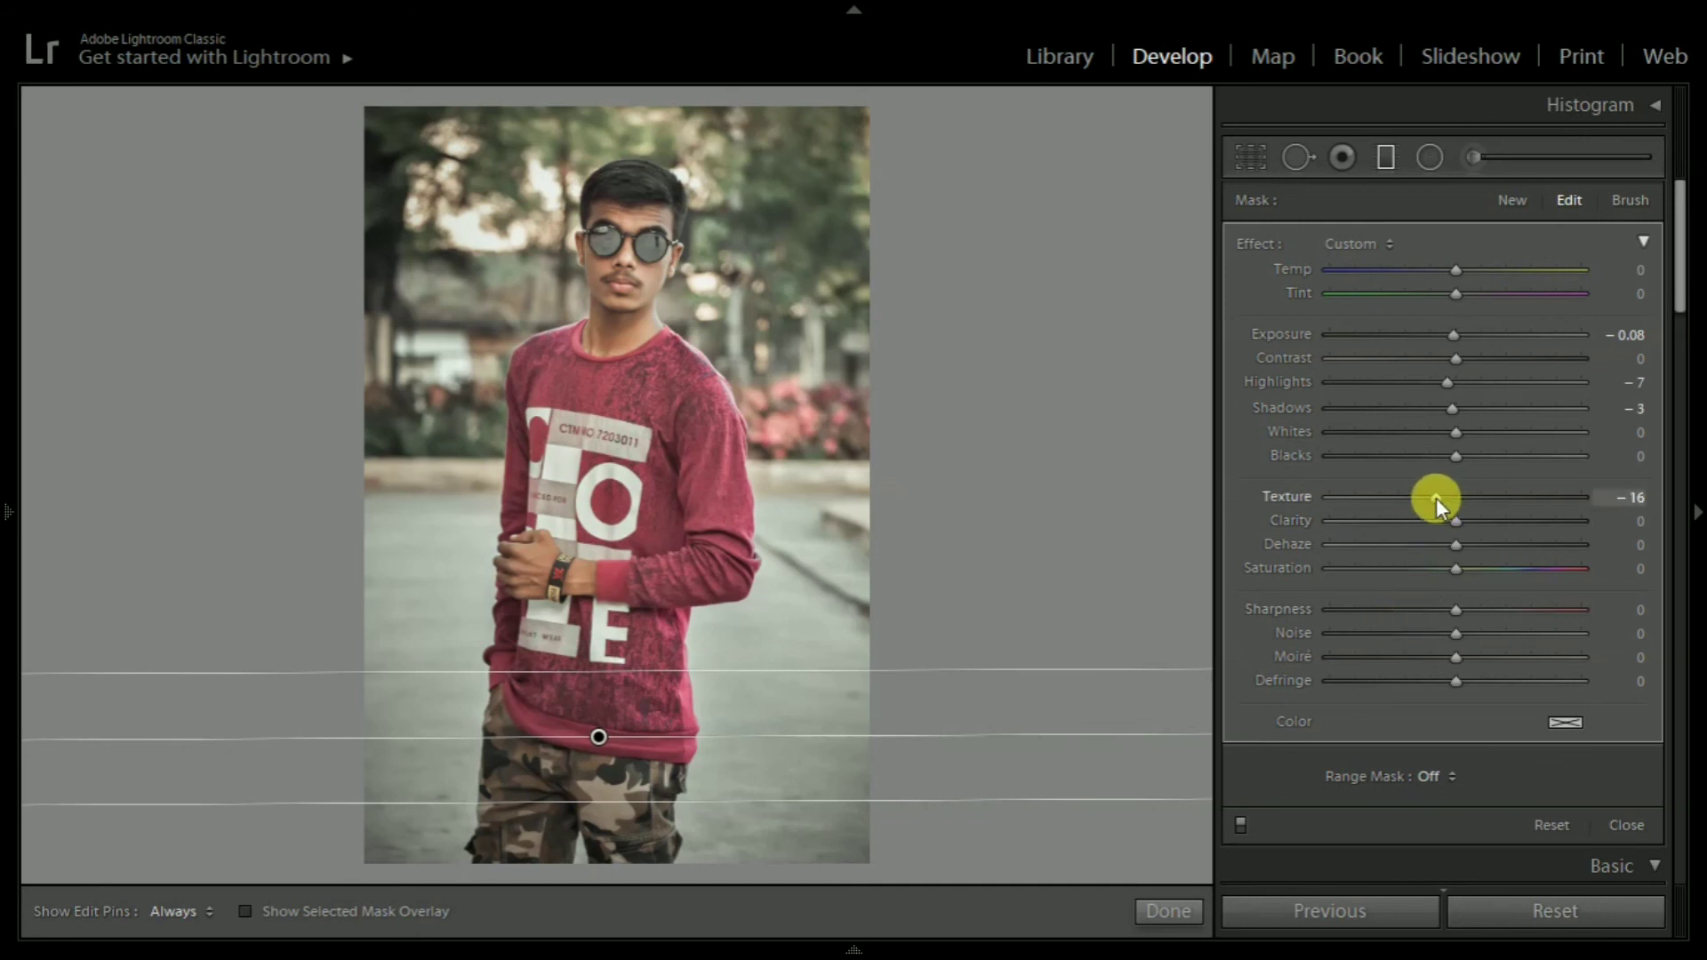
pyautogui.moveTo(1437, 498); pyautogui.dragTo(1427, 496)
pyautogui.click(1196, 906)
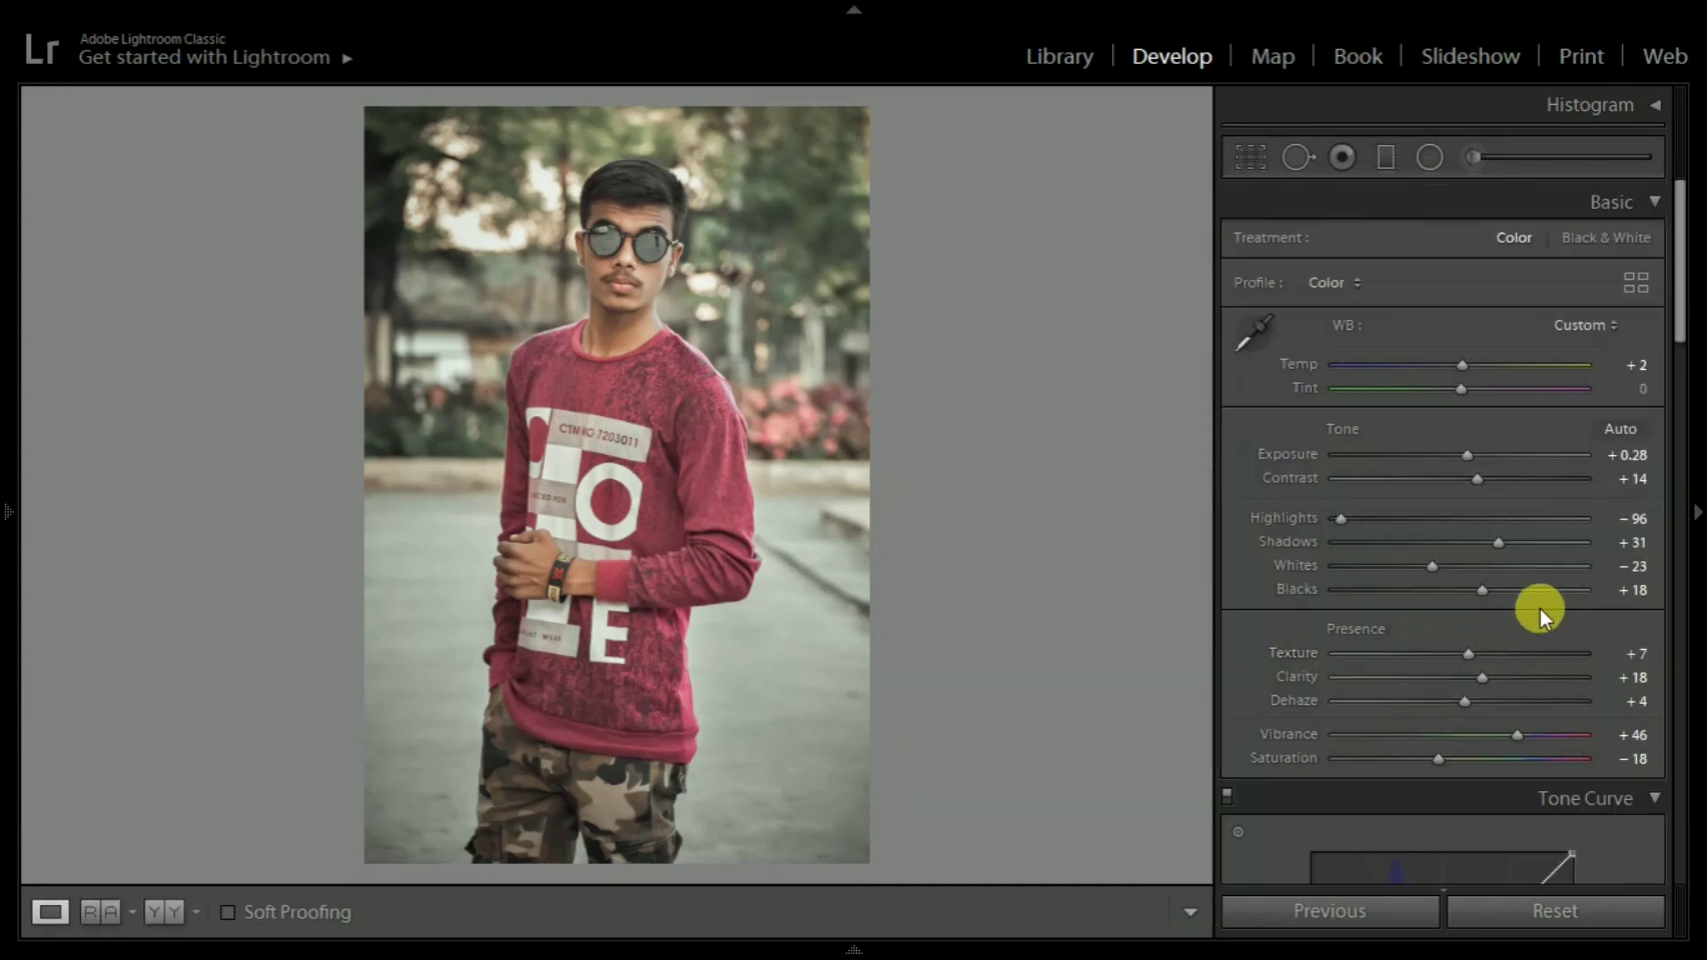
# Step: Set Detail Sharpening Amount to 33 and compare with the original
pyautogui.moveTo(1681, 305); pyautogui.dragTo(1676, 675)
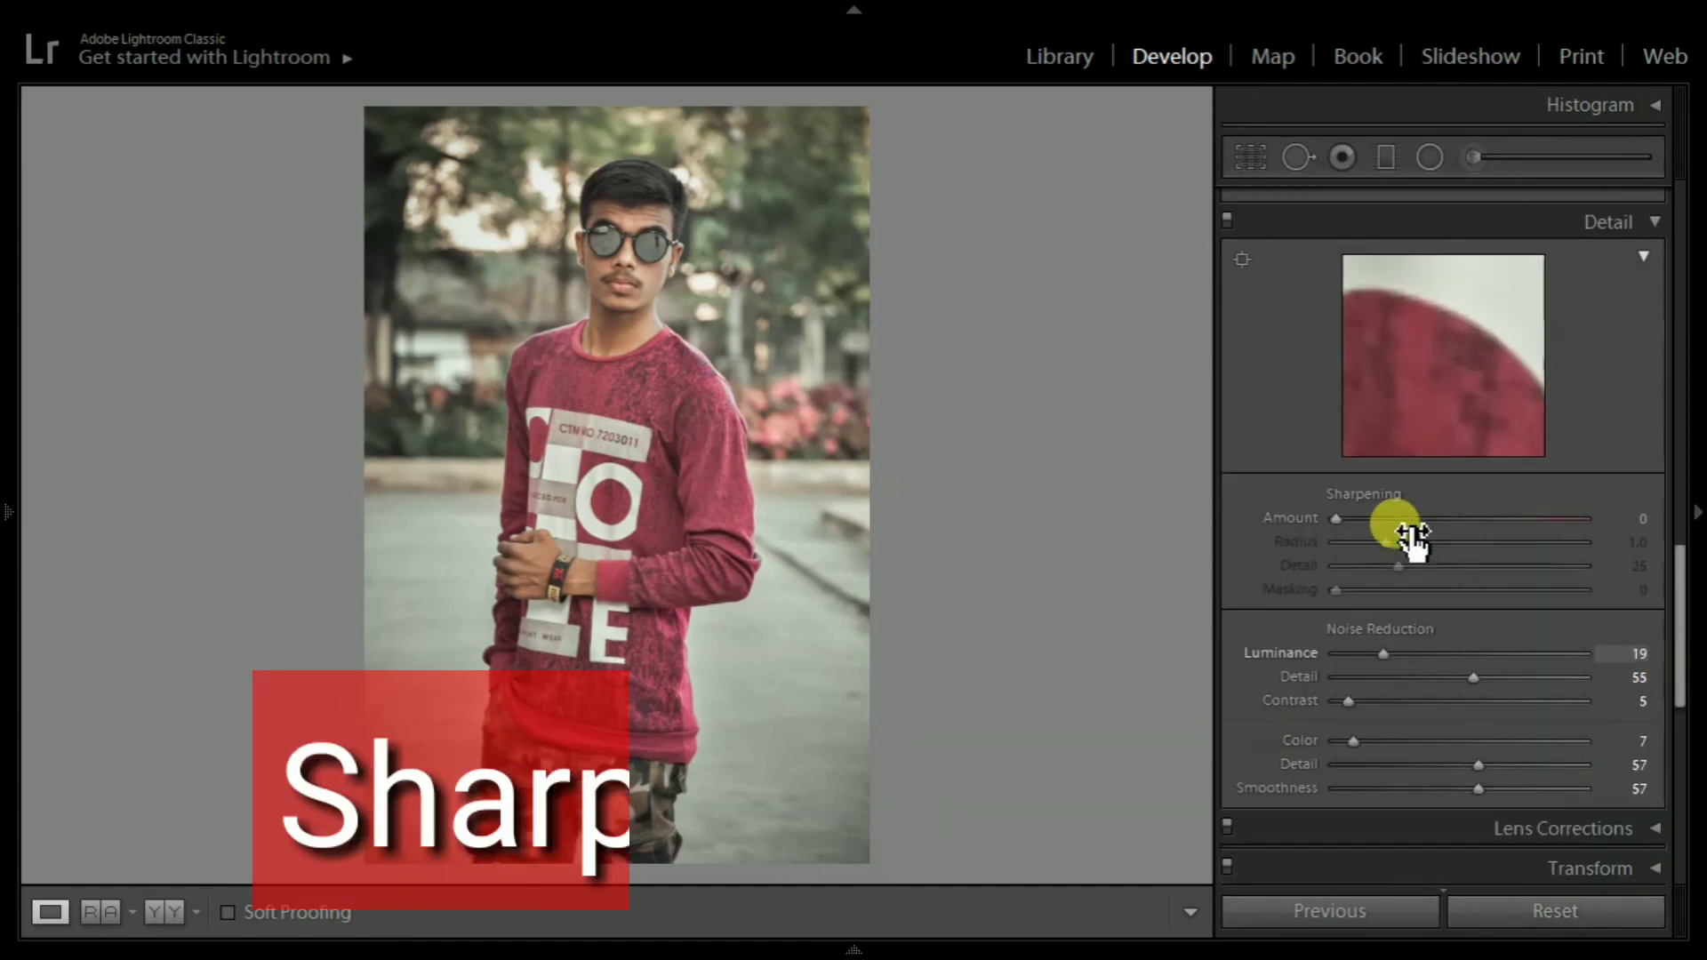
pyautogui.moveTo(1335, 521); pyautogui.dragTo(1388, 527)
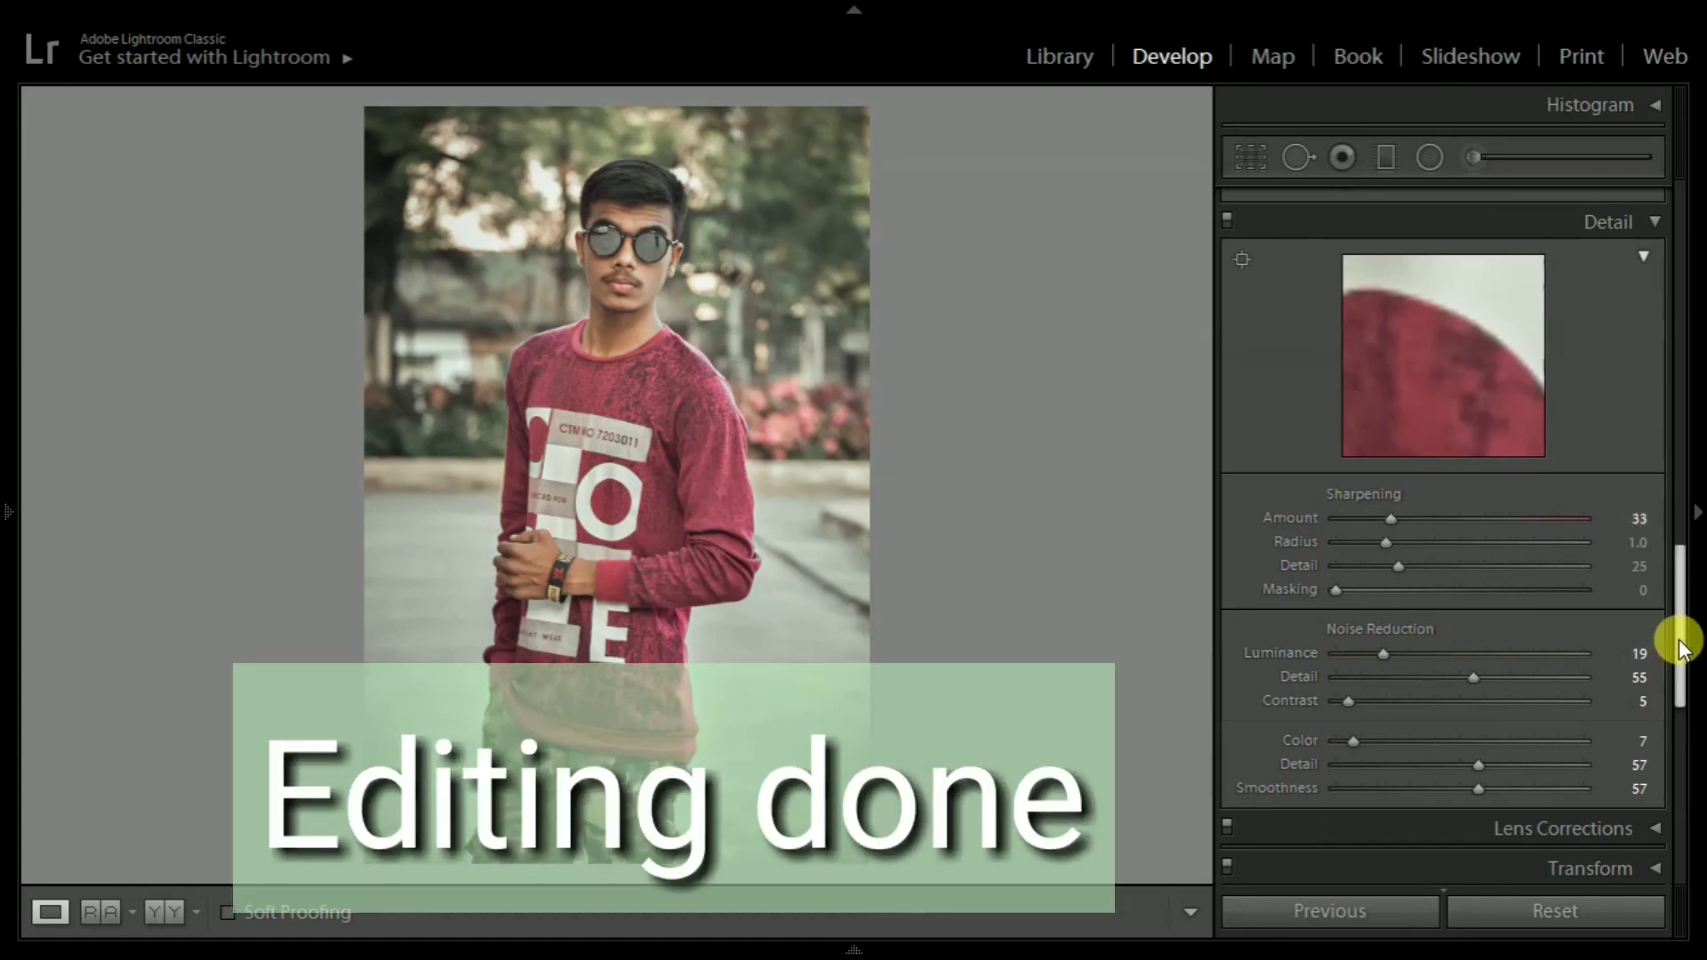
pyautogui.moveTo(1680, 646); pyautogui.dragTo(1693, 260)
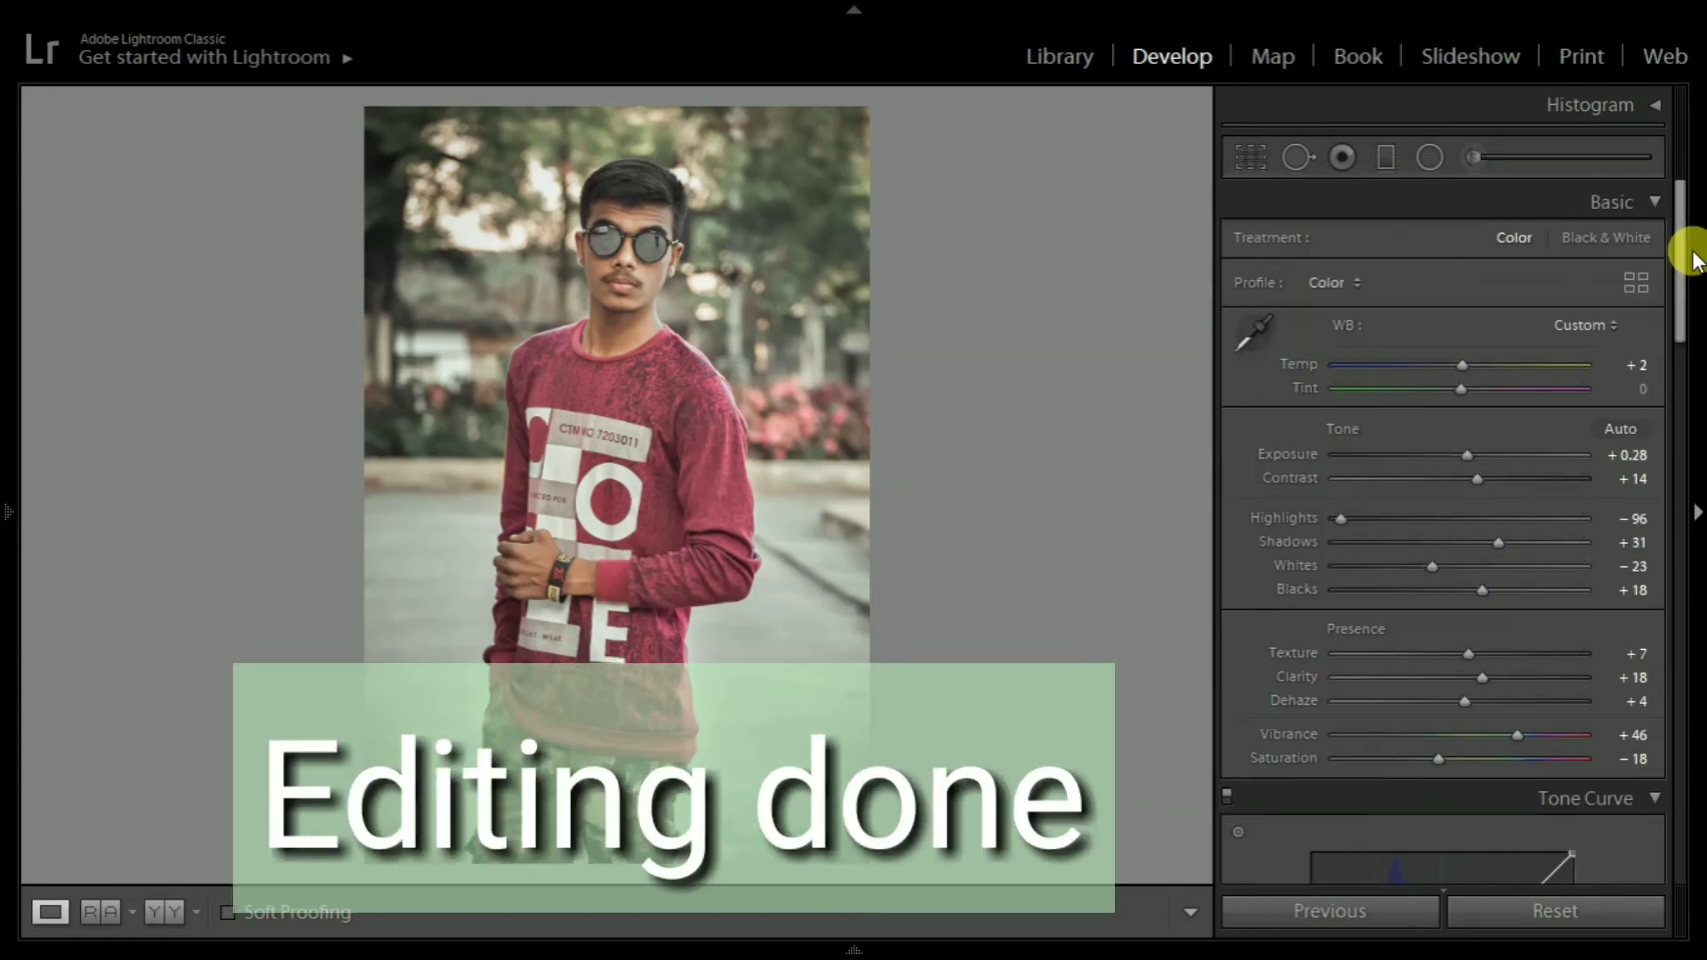
pyautogui.press('\\')
pyautogui.press('\\')
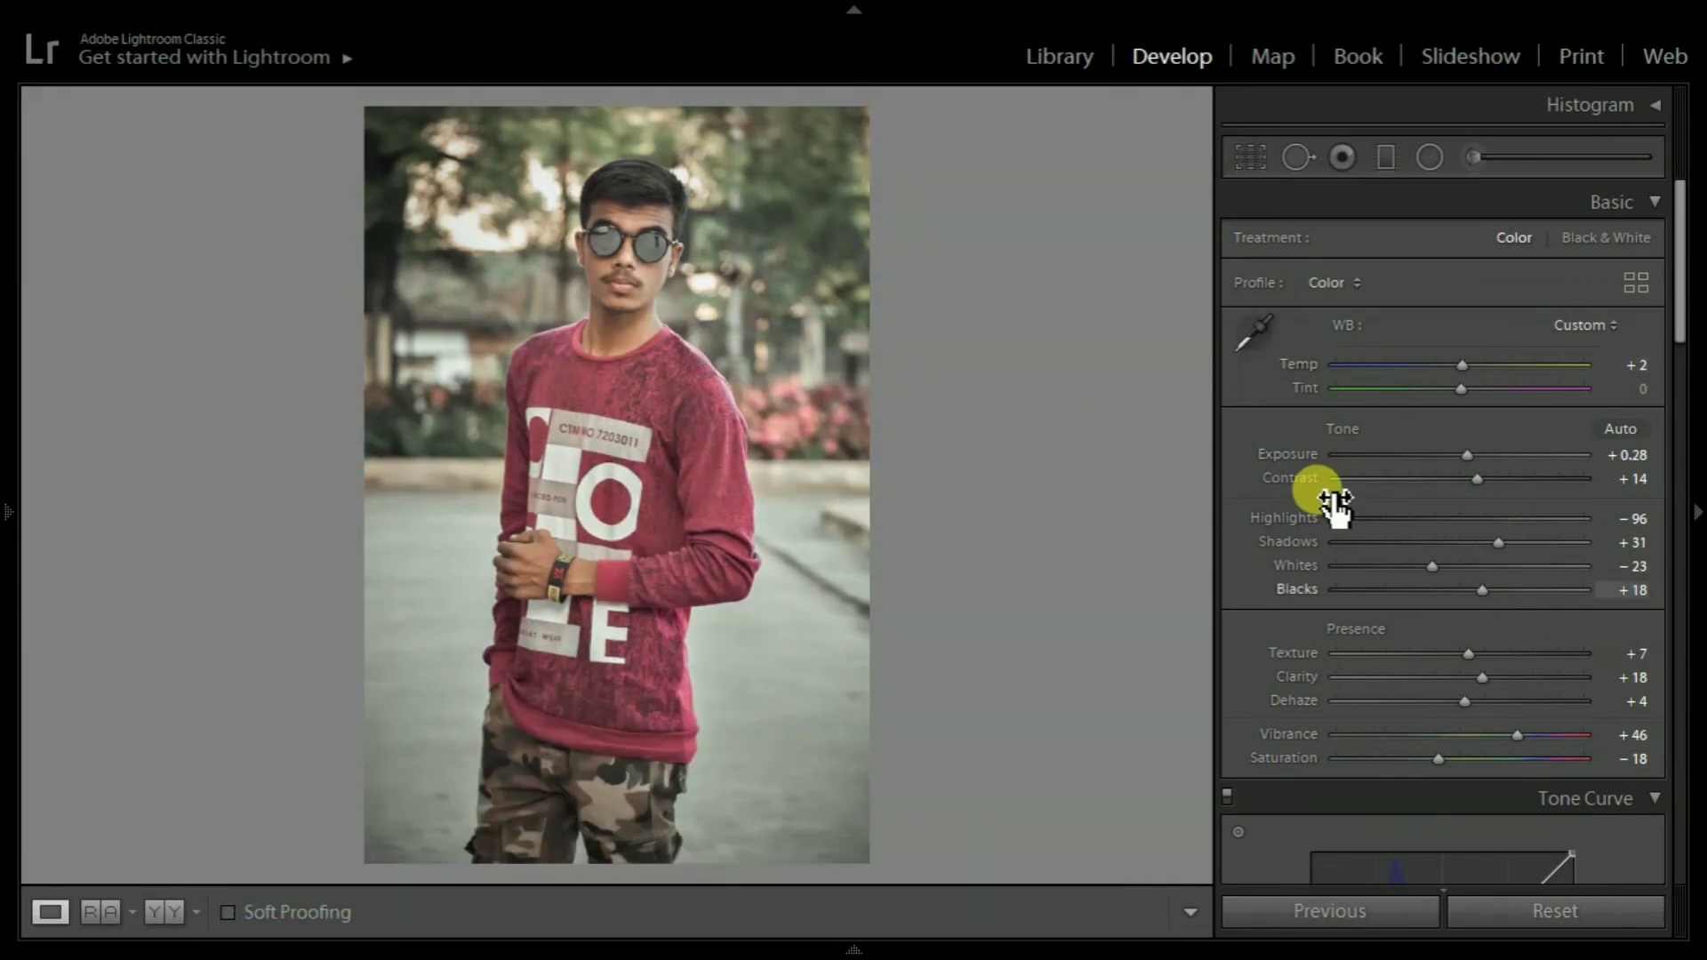
# Step: Hide the right panel and show Before/After side by side with full Lights Out
pyautogui.click(1694, 513)
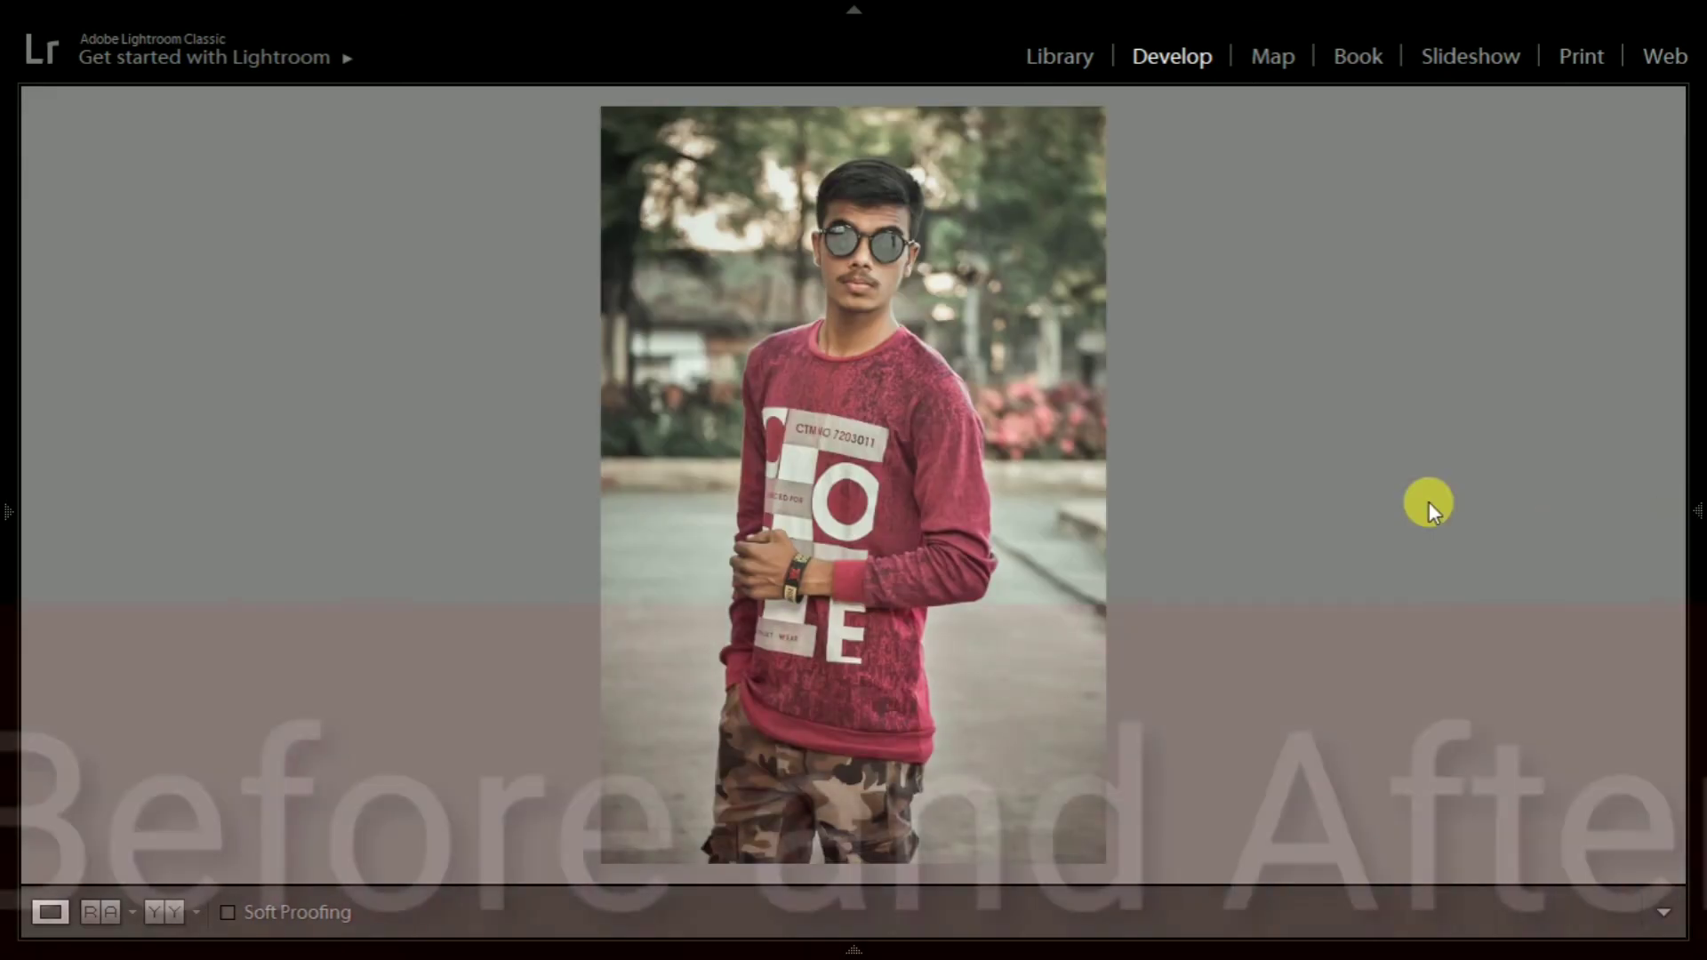
pyautogui.press('y')
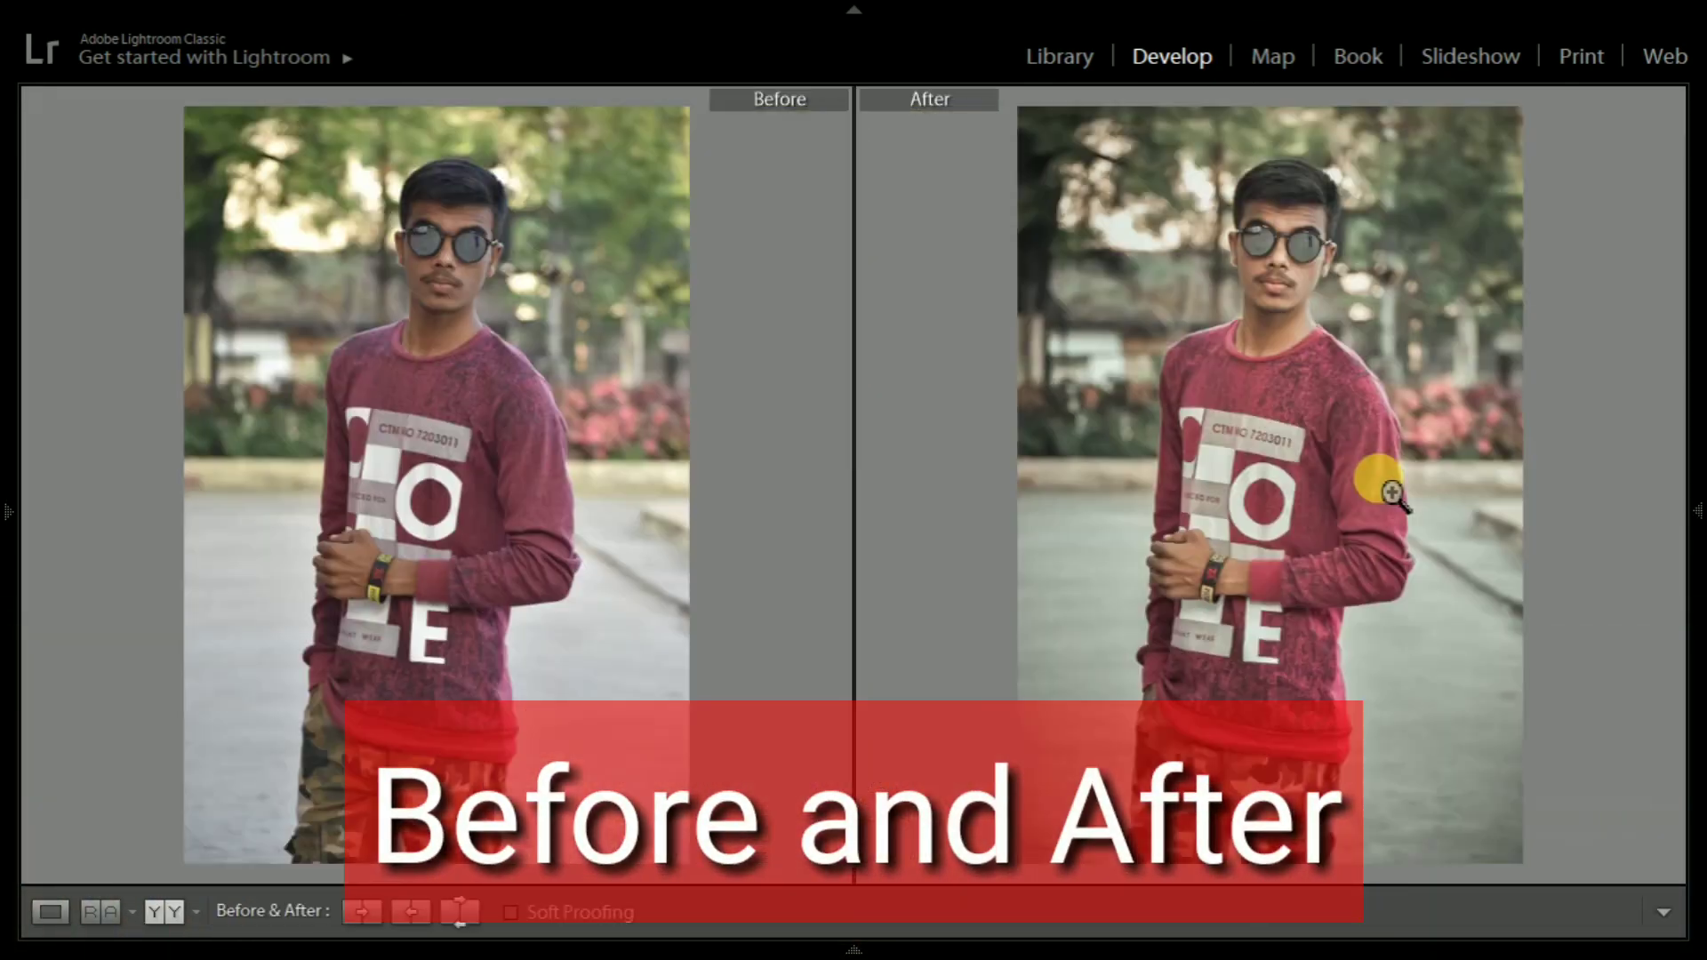
pyautogui.press('l')
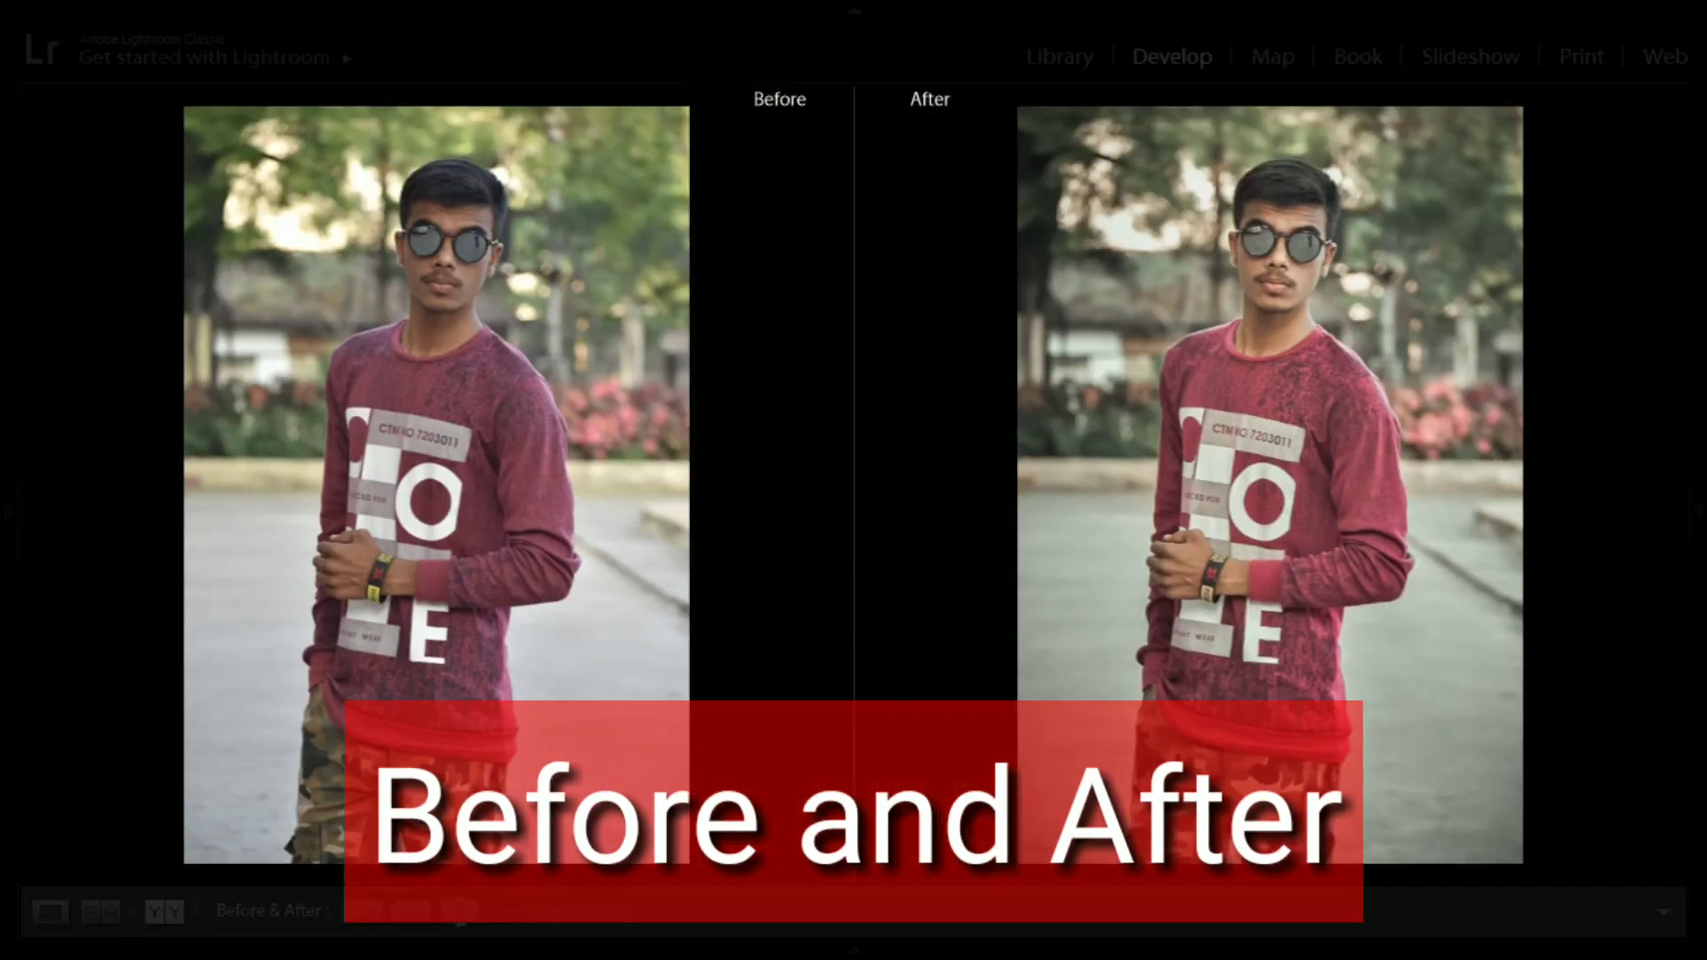
pyautogui.press('l')
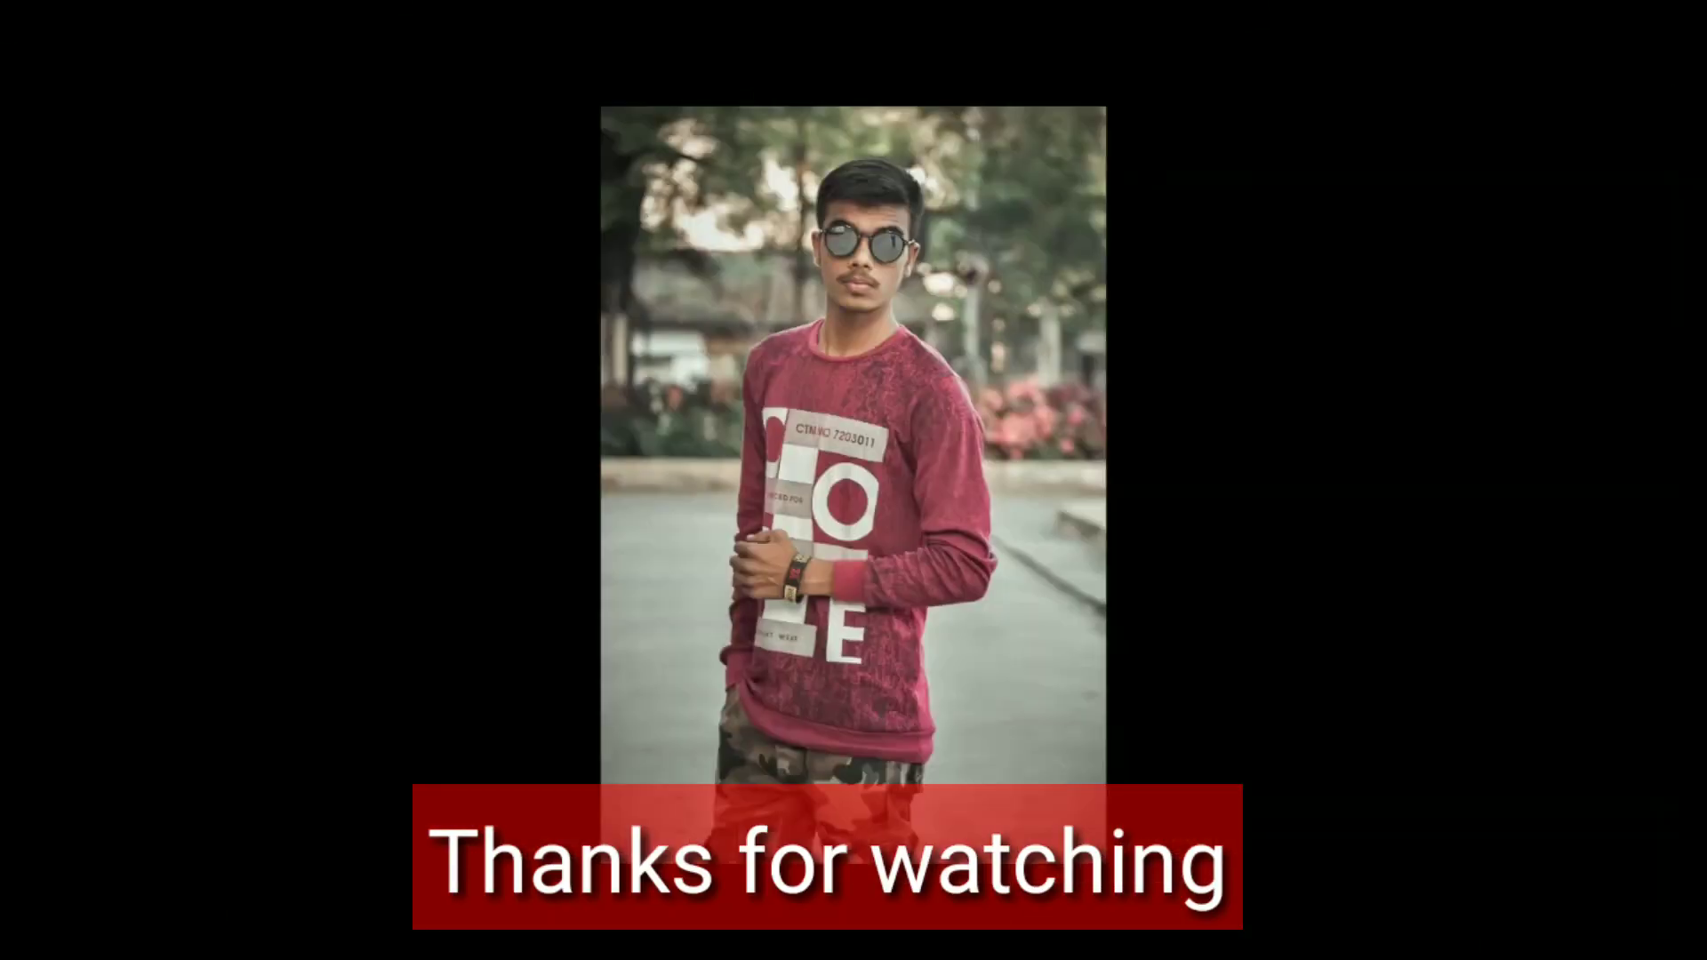
pyautogui.press('\\')
pyautogui.press('\\')
pyautogui.press('\\')
pyautogui.press('\\')
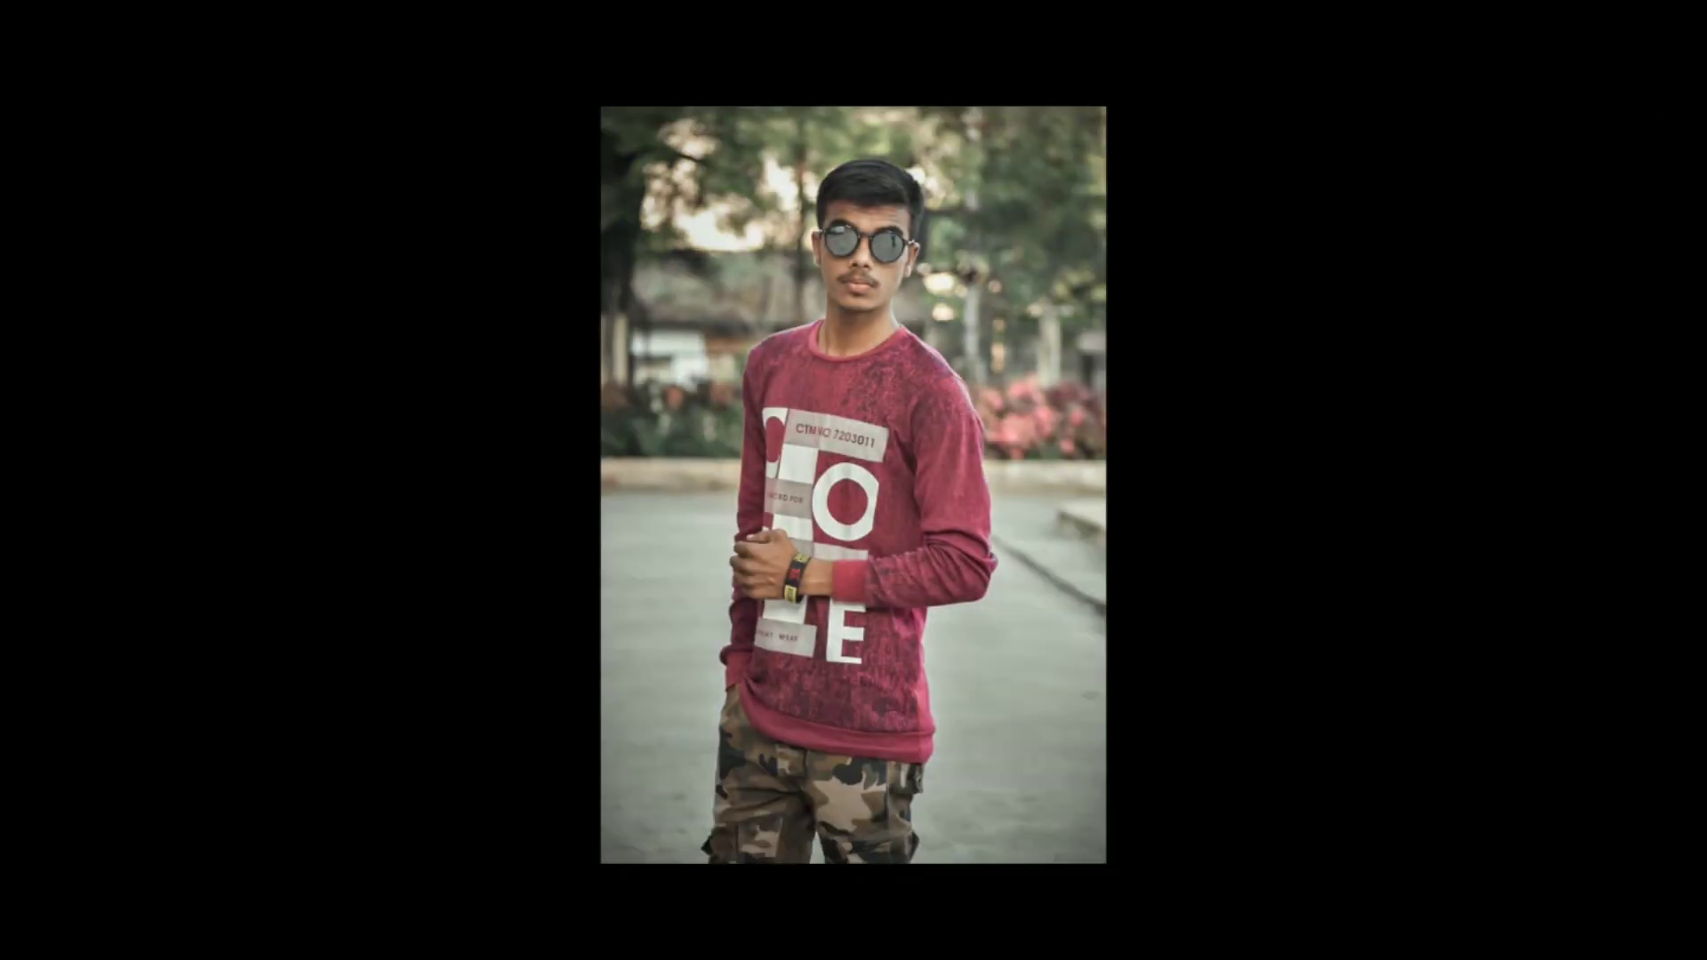
pyautogui.press('y')
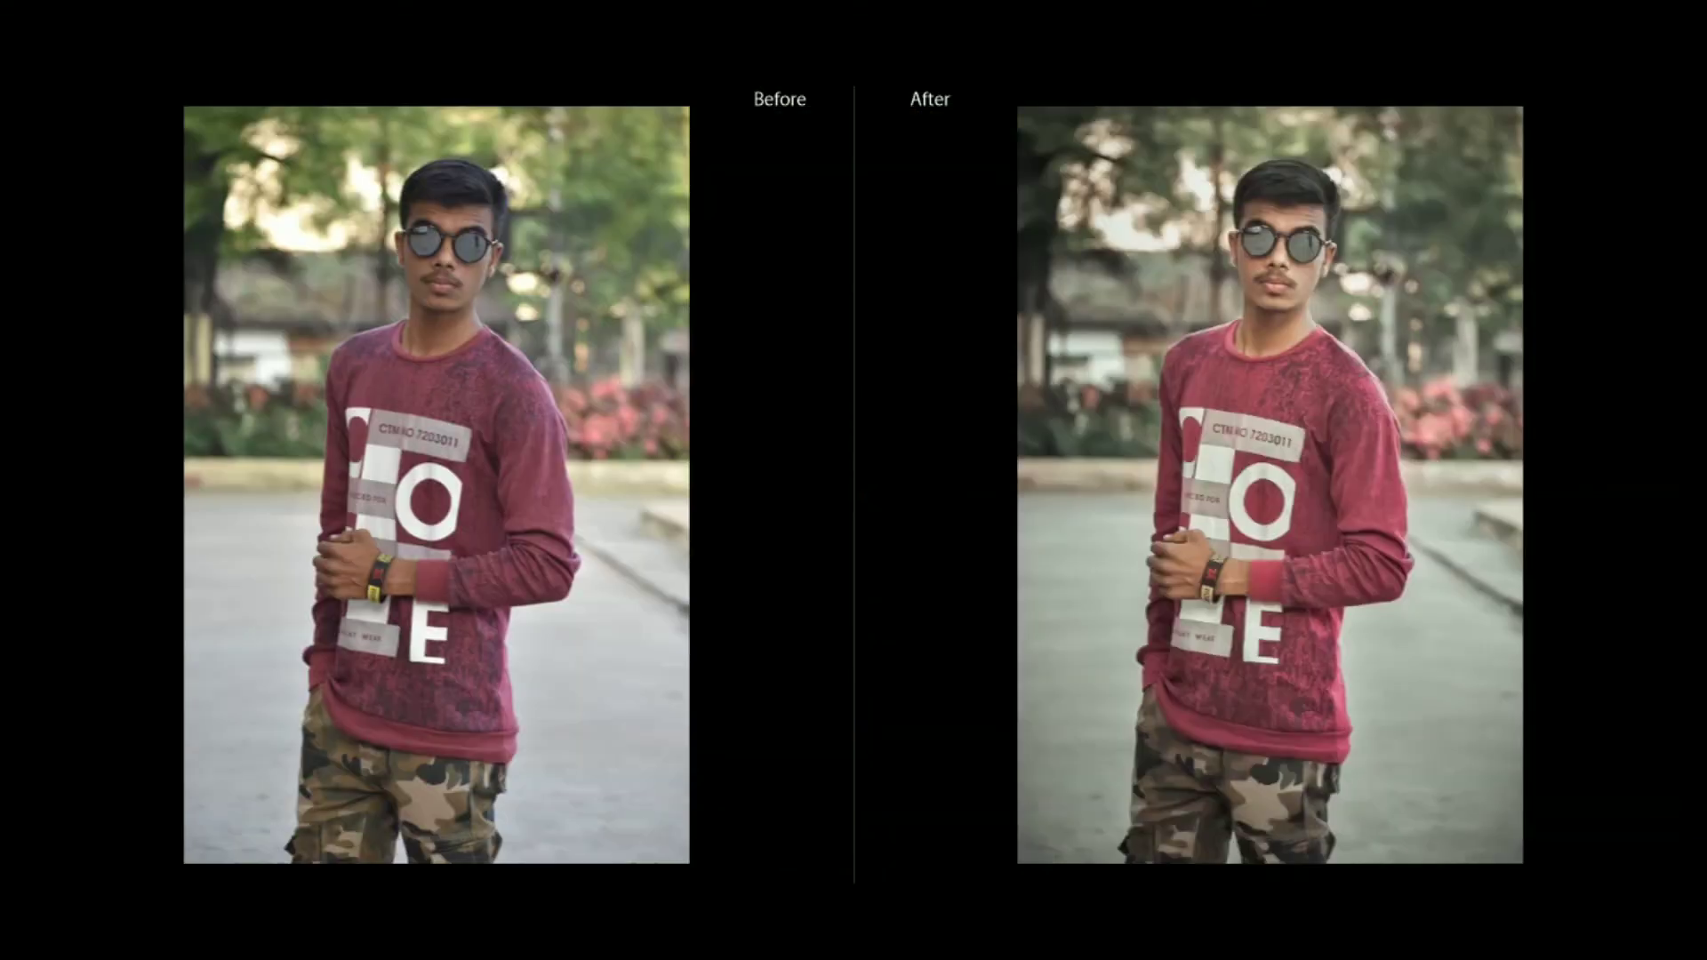